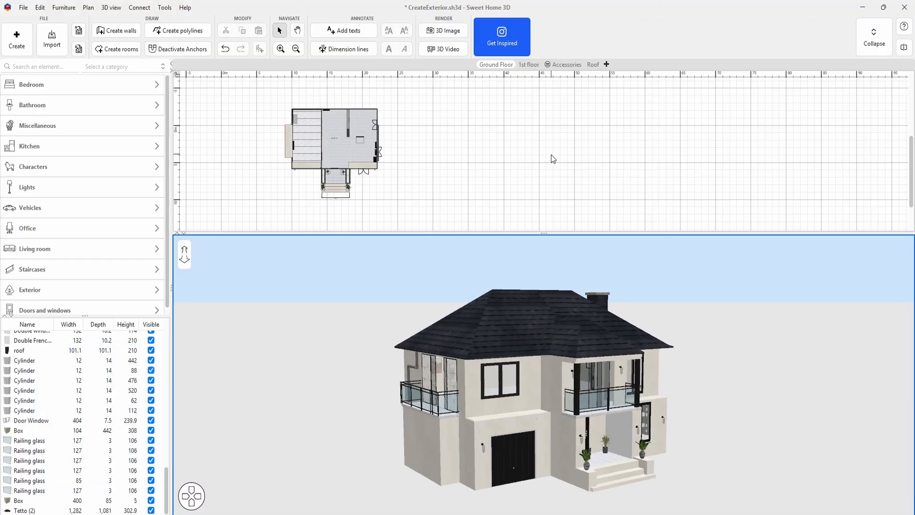
Add a level at the same elevation as the ground floor and name it "Garden and Street".
right_click(506, 66)
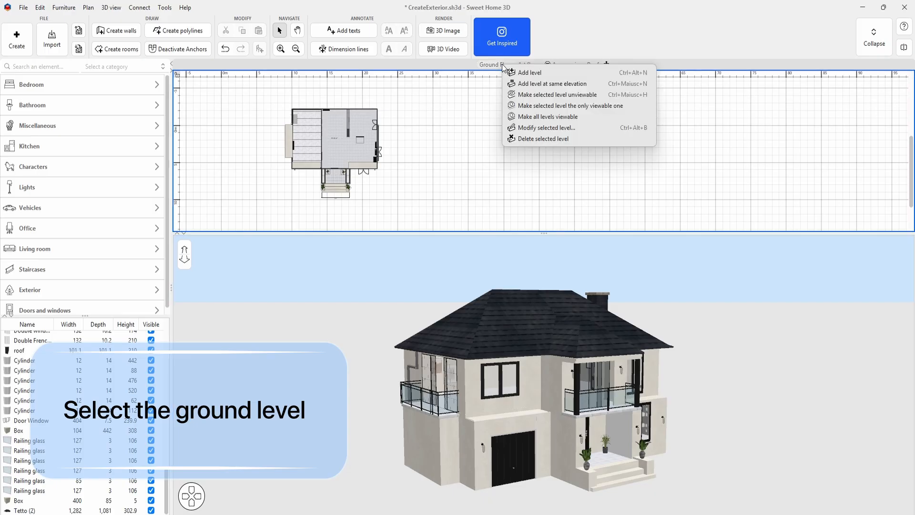
left_click(536, 84)
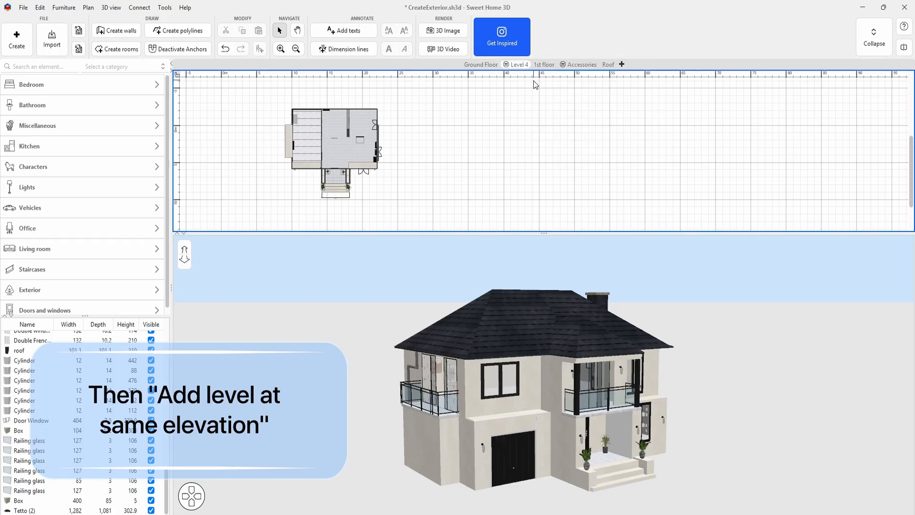
double_click(519, 65)
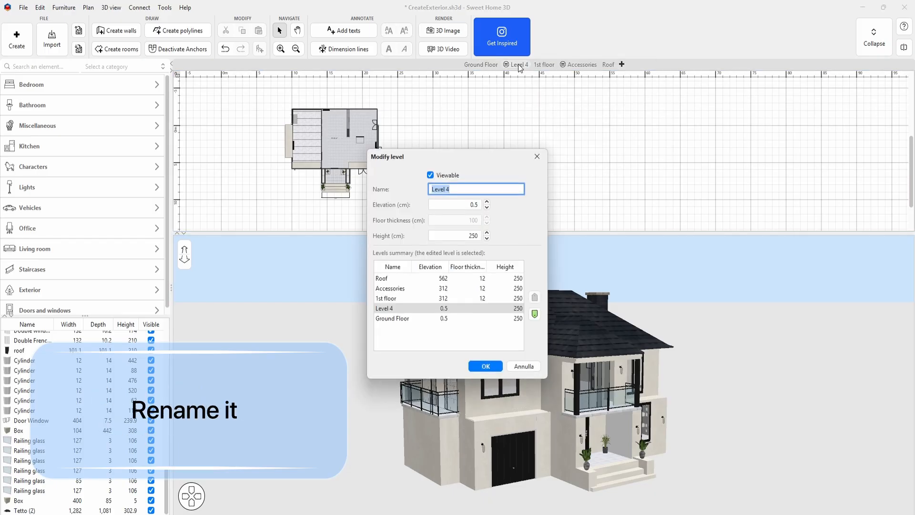
type("garden and Street")
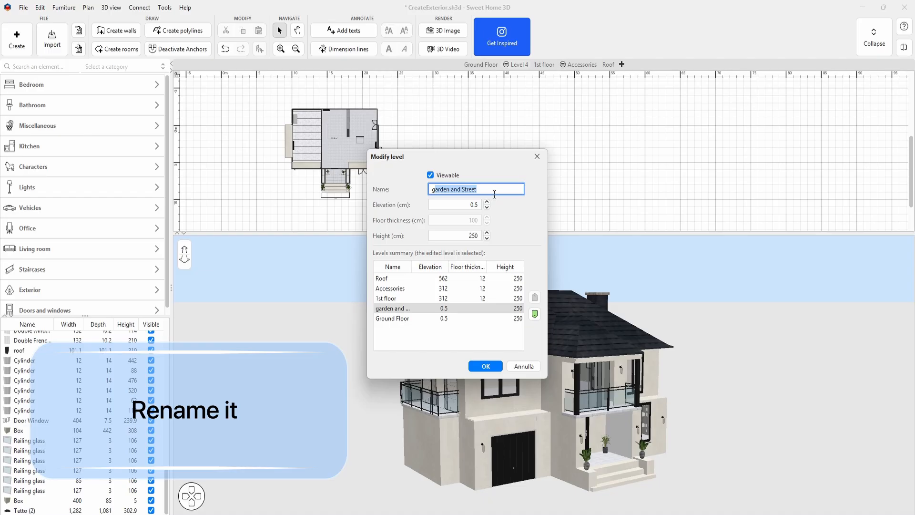
left_click(487, 189)
left_click(488, 366)
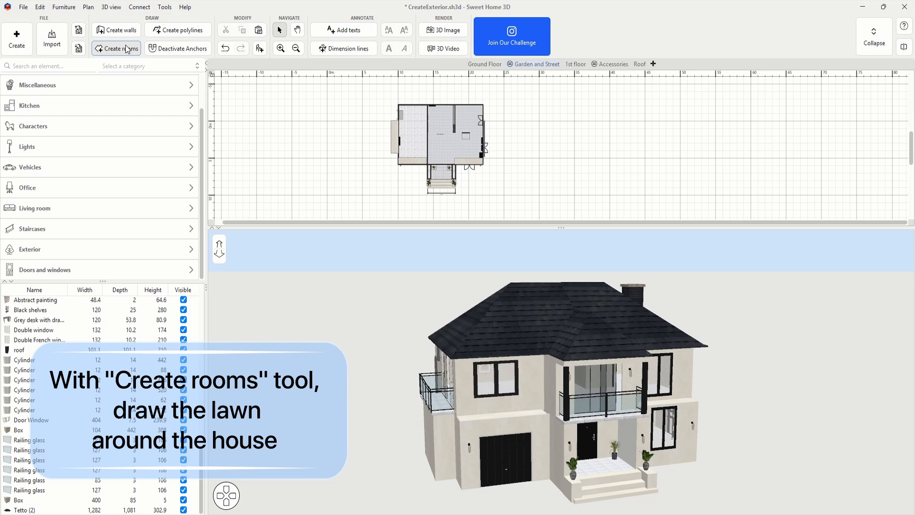
Start the lawn as a room, drawing its straight rear edge behind the house and an about 1,800 cm edge along the garage side.
left_click(132, 49)
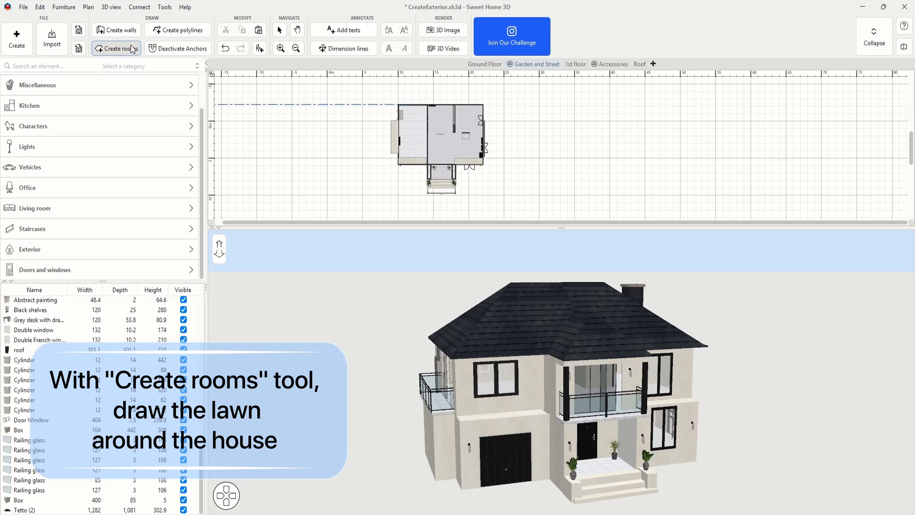
left_click(534, 83)
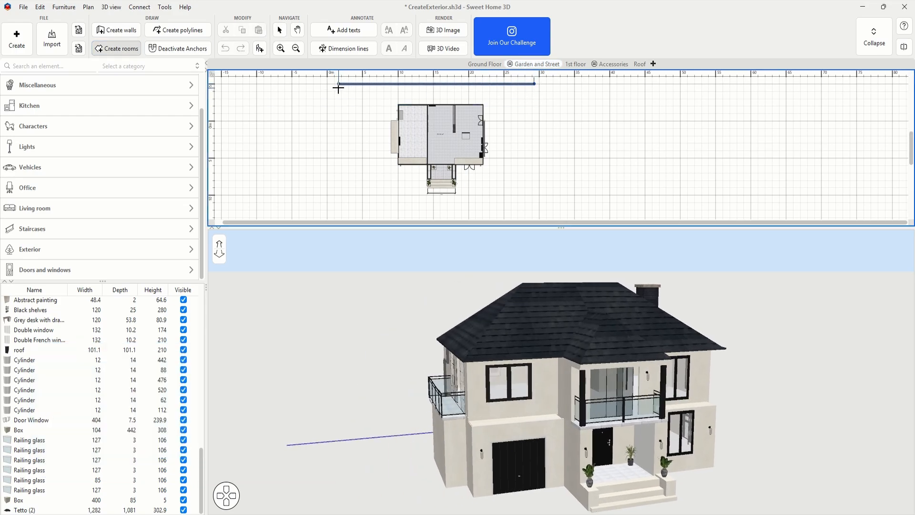
left_click(338, 87)
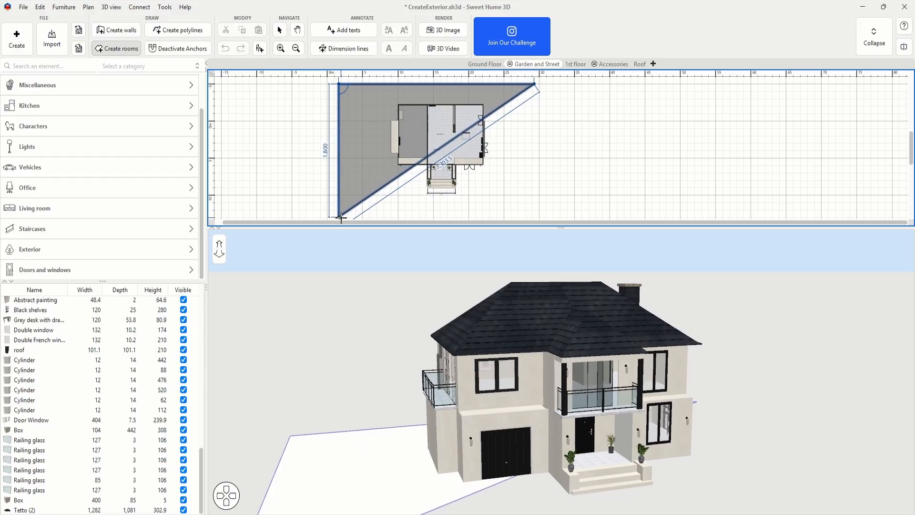
left_click(339, 218)
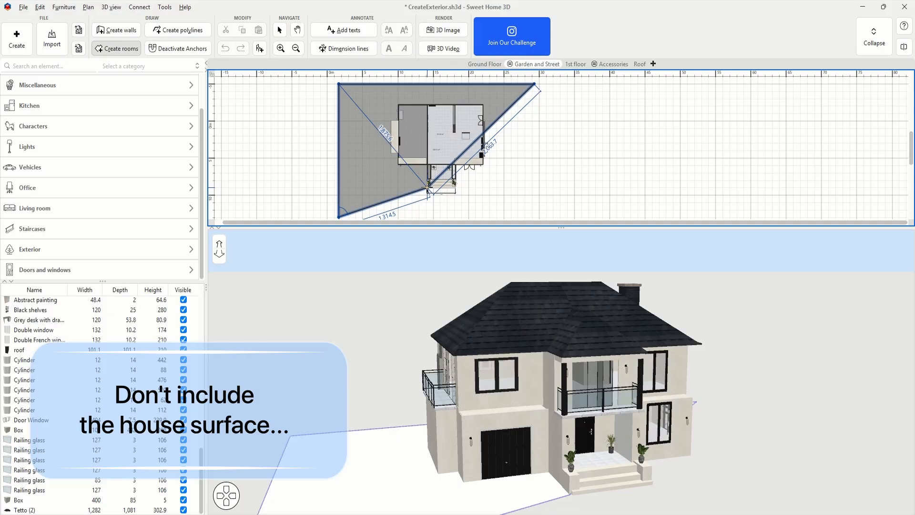
Trace the house footprint, including the side projection and entrance steps, to exclude it from the lawn, and close the rectangular plot.
left_click(428, 188)
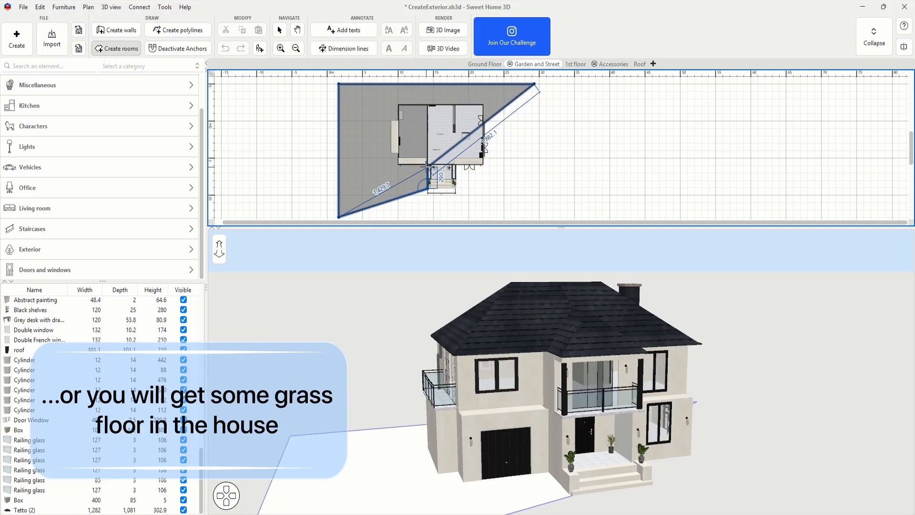
left_click(427, 165)
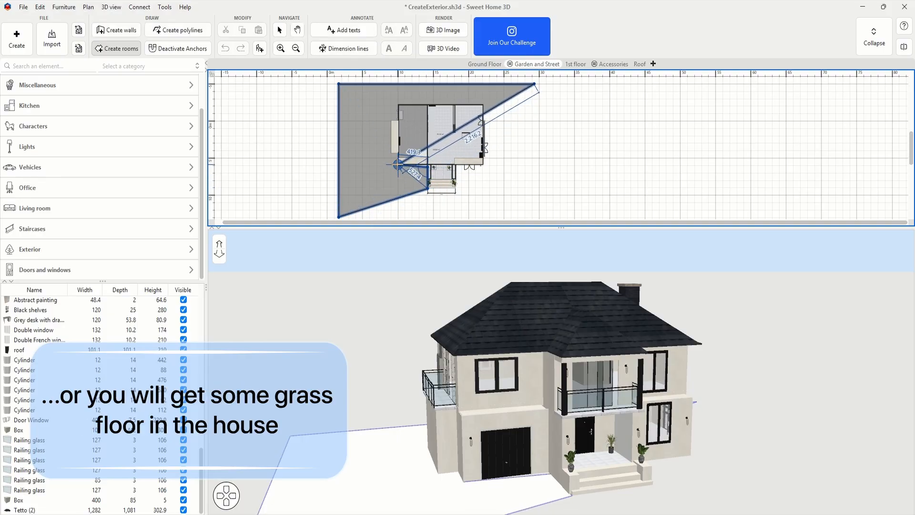
left_click(398, 163)
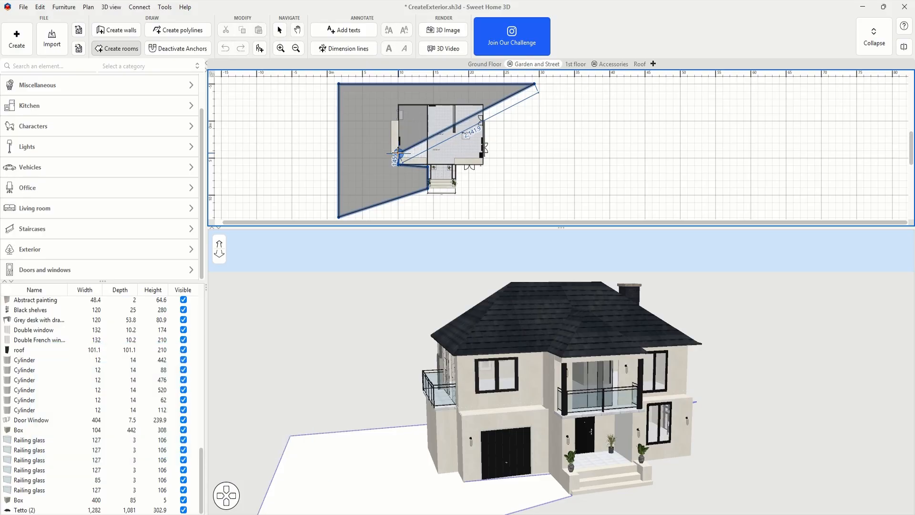
left_click(391, 153)
left_click(390, 122)
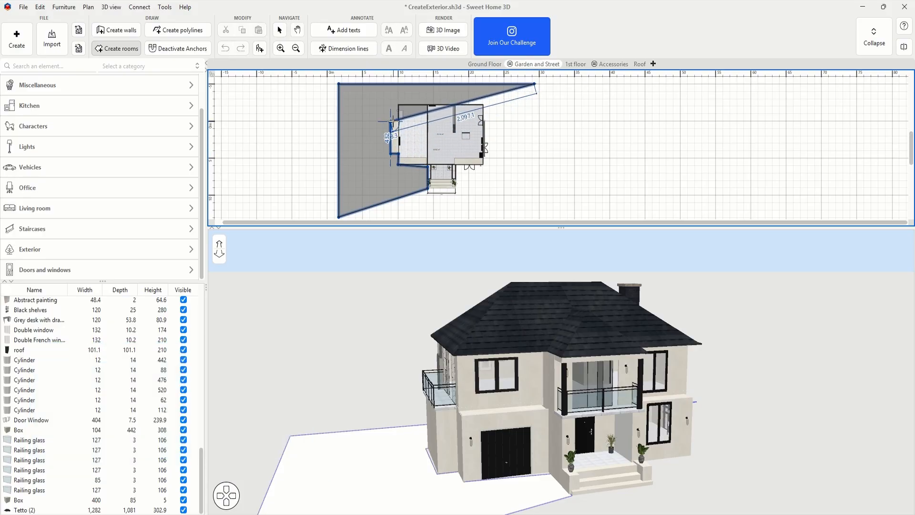
left_click(398, 103)
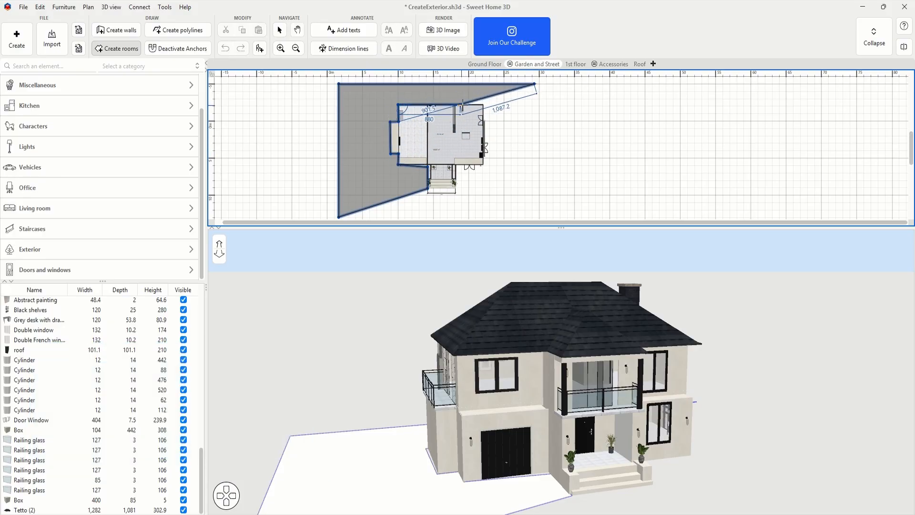
left_click(482, 103)
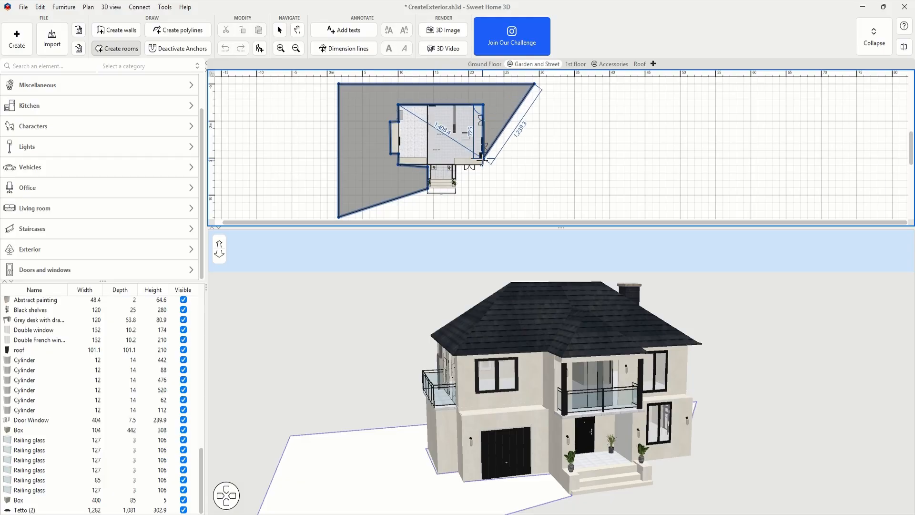
left_click(483, 163)
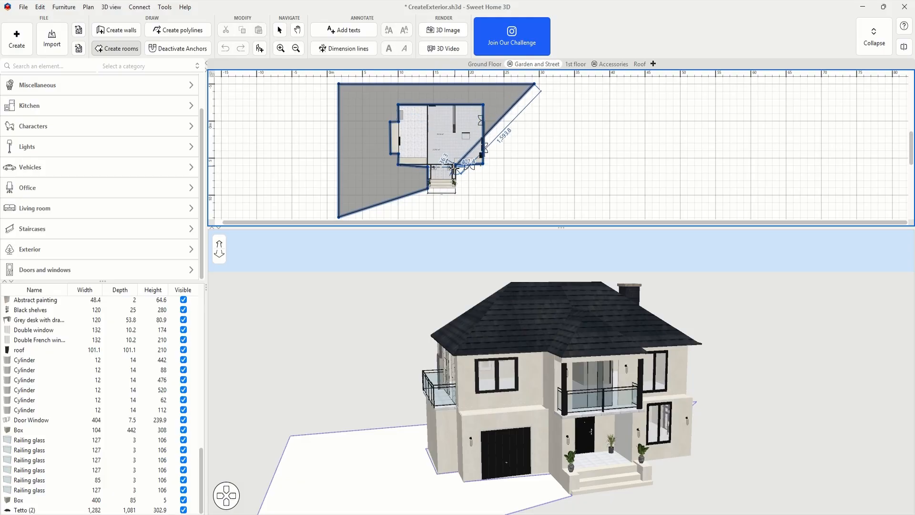
left_click(455, 191)
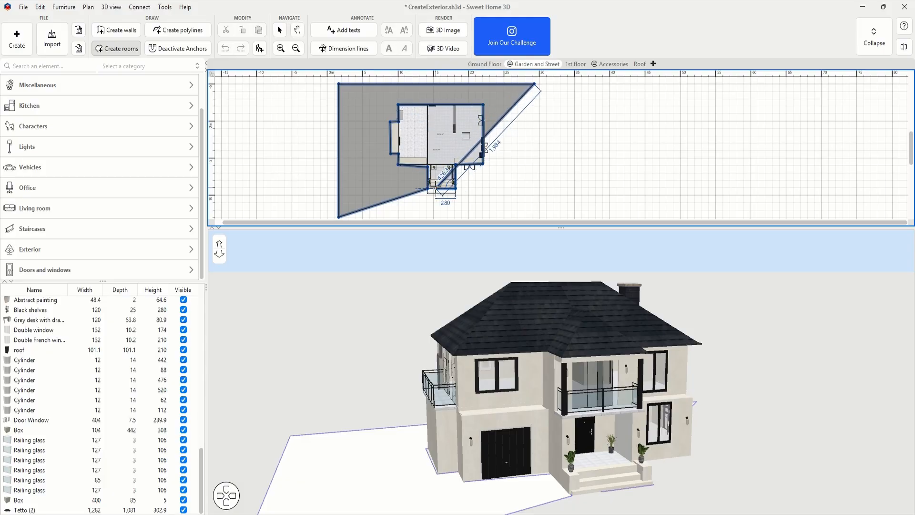
left_click(427, 188)
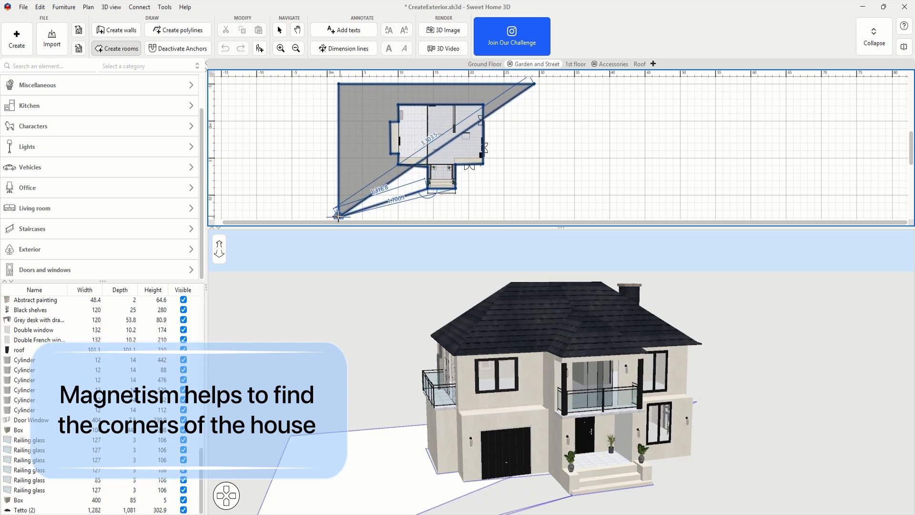
double_click(535, 205)
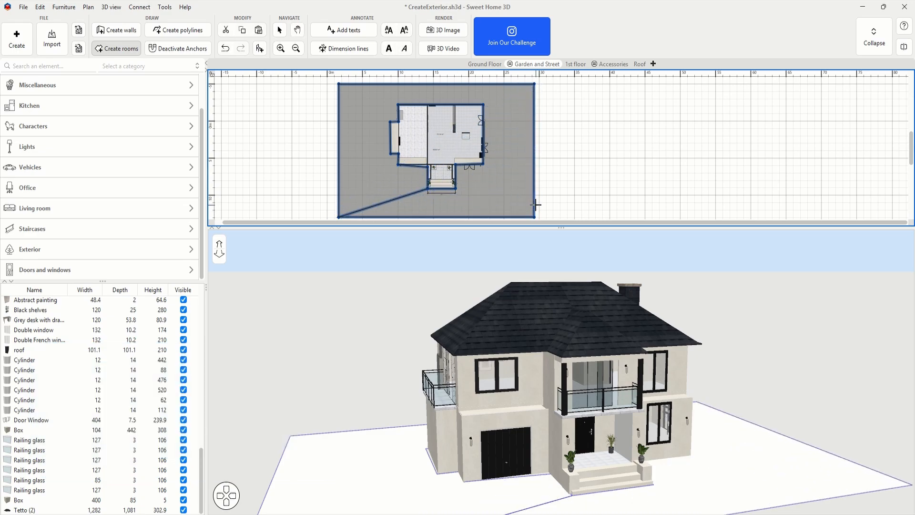
Apply the dark green grass texture from the recent textures to the lawn's floor at 4500% scale.
scroll(536, 205, "up", 1)
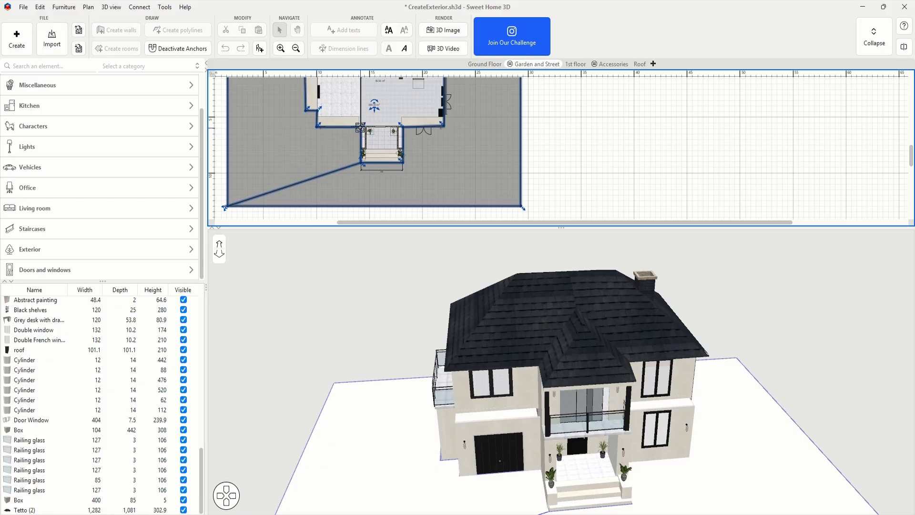
left_click_drag(432, 364, 470, 334)
scroll(335, 150, "up", 2)
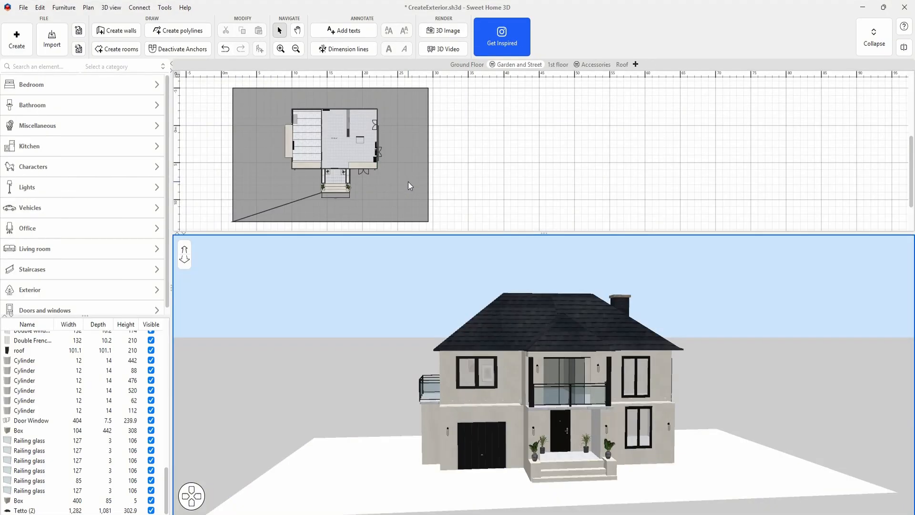
double_click(408, 182)
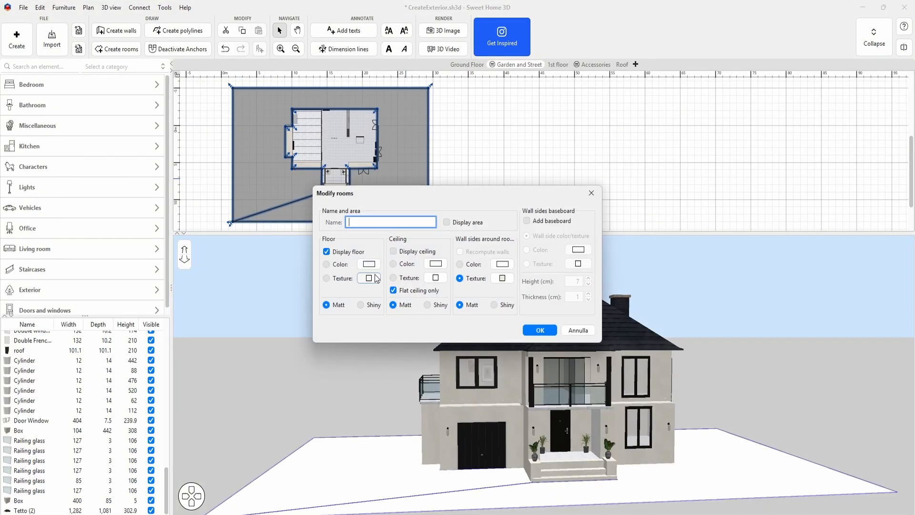
left_click(377, 278)
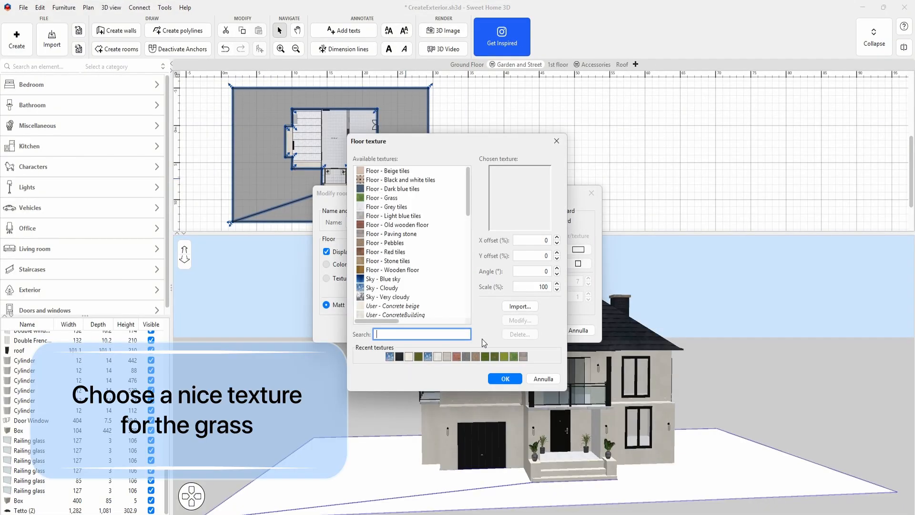
left_click(418, 357)
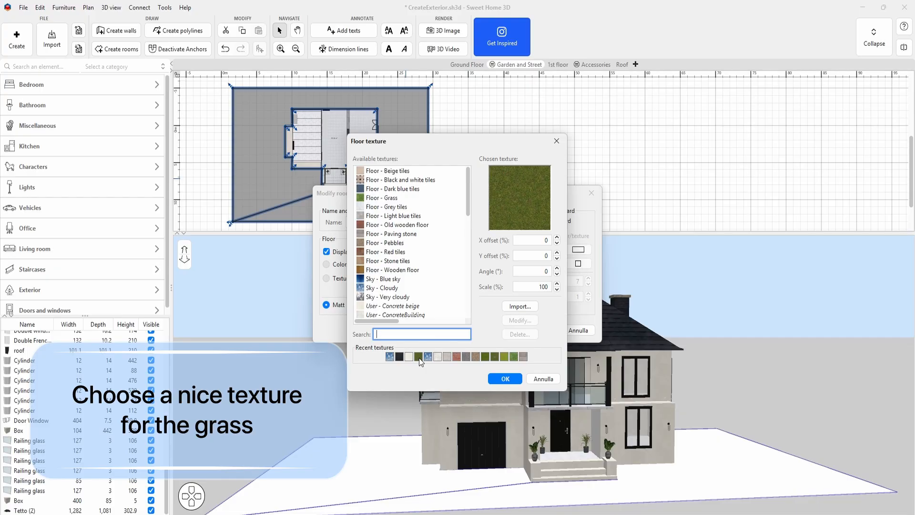
left_click(540, 286)
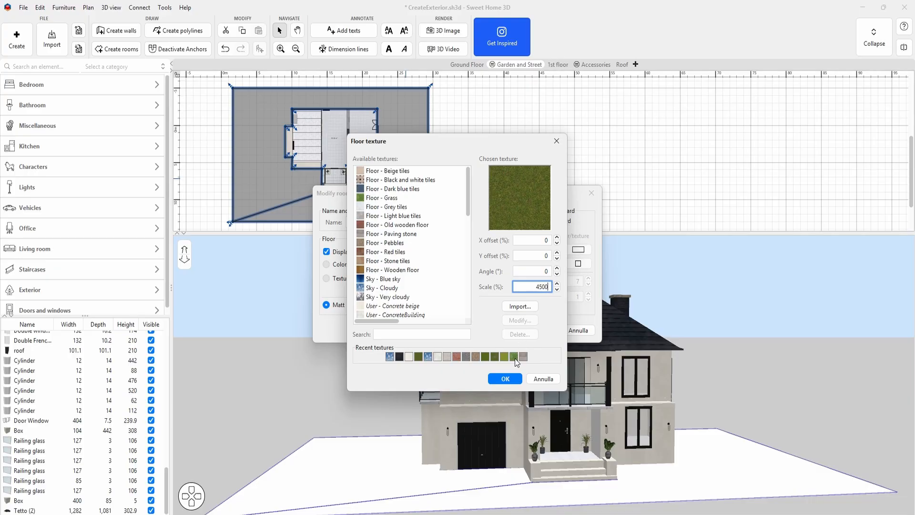
left_click(511, 377)
left_click(539, 328)
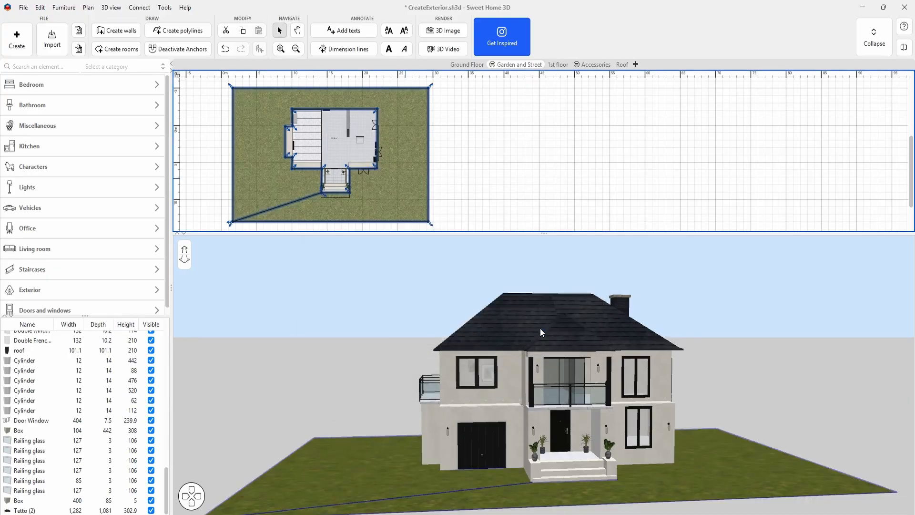
left_click(550, 118)
Search the catalog for "fence" and place the 306x195x55 Black metal Fence at the lawn's front corner on the garage side.
left_click_drag(491, 342, 532, 351)
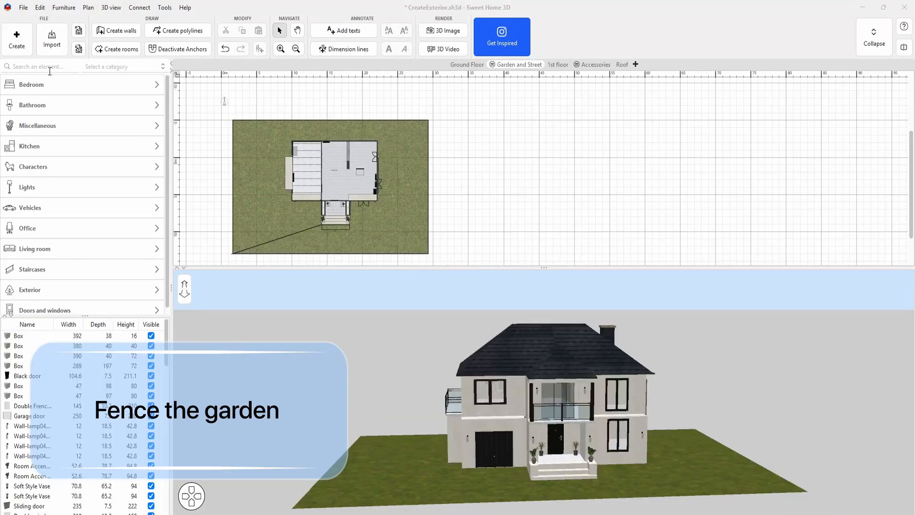
left_click(48, 68)
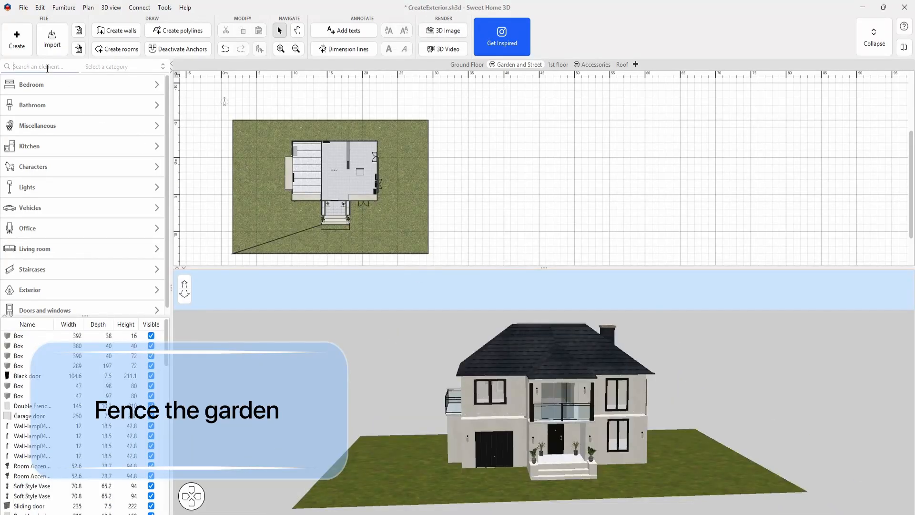
type("fe")
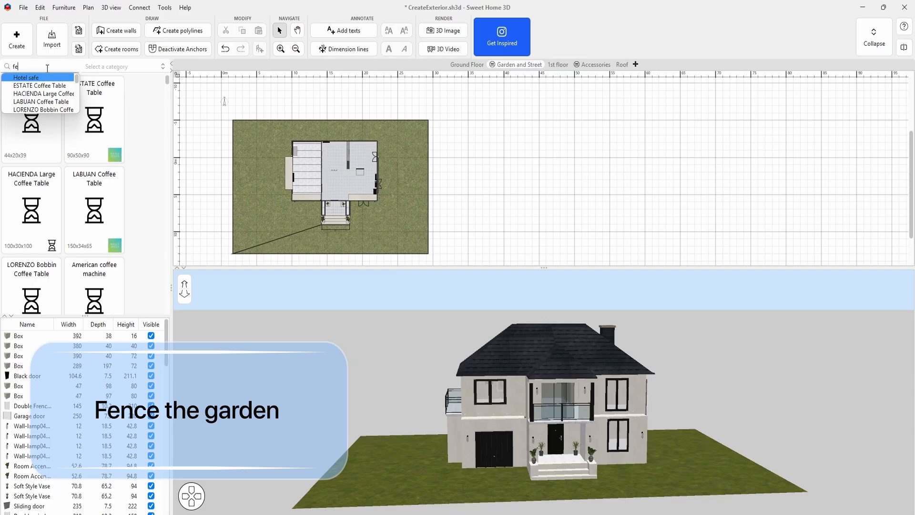
type("nce")
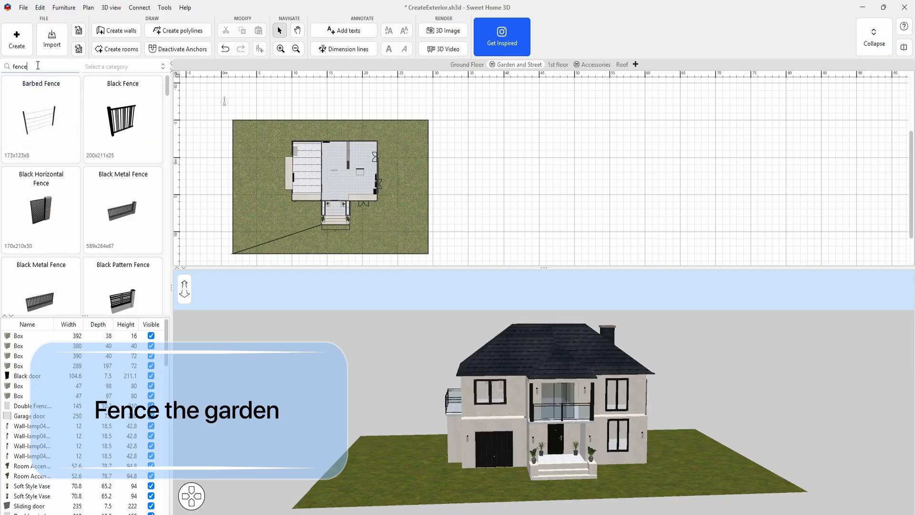
scroll(114, 193, "down", 5)
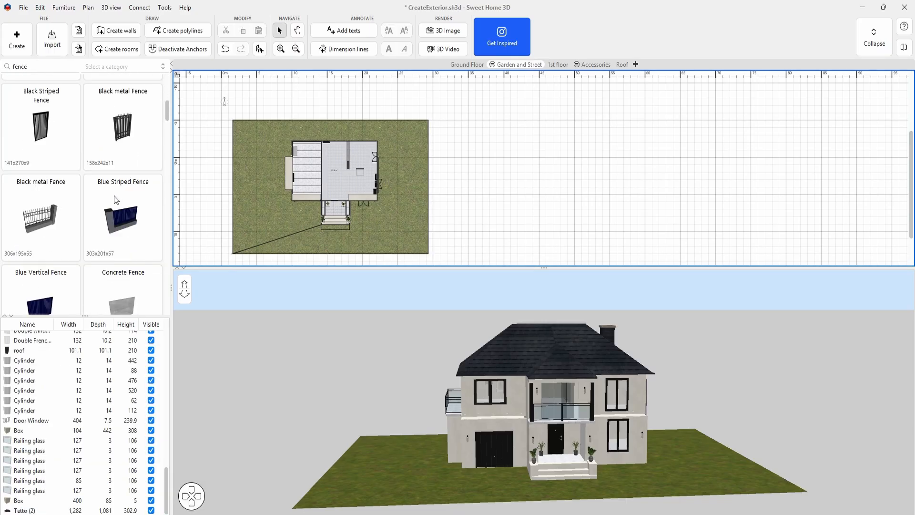
left_click_drag(40, 214, 232, 250)
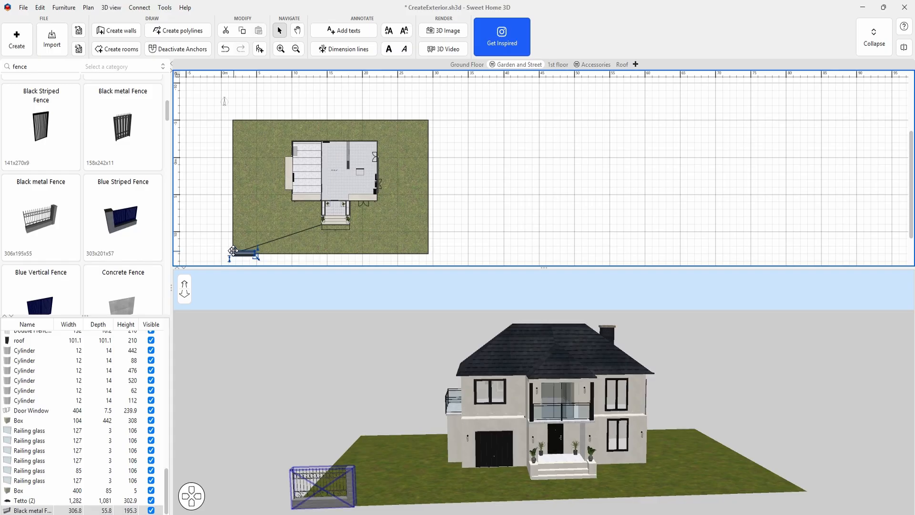
Paste eight copies of the black metal fence panel in place for the front row.
key("ctrl+v")
key("ctrl+v")
key("ctrl+v")
key("ctrl+v")
key("ctrl+v")
key("ctrl+v")
key("ctrl+v")
key("ctrl+v")
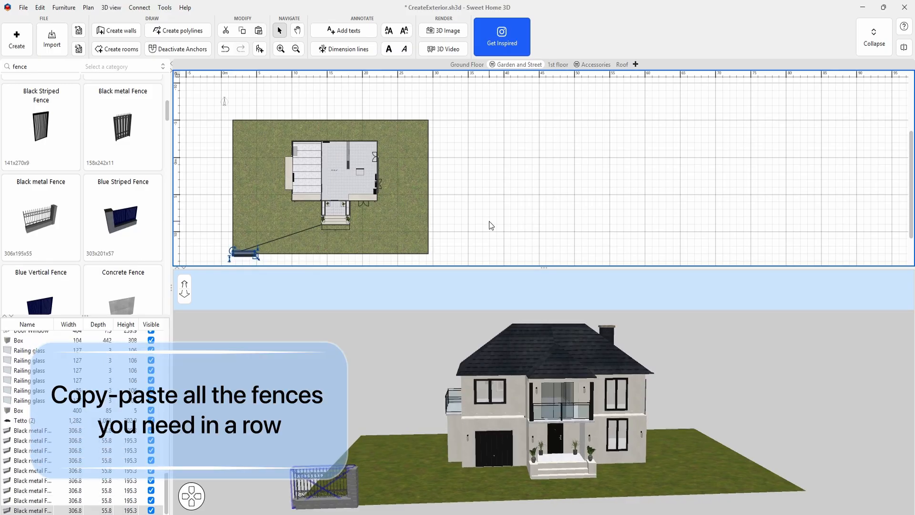
Select all nine stacked black metal fence panels and align them side by side along the front edge of the plot.
left_click(46, 433)
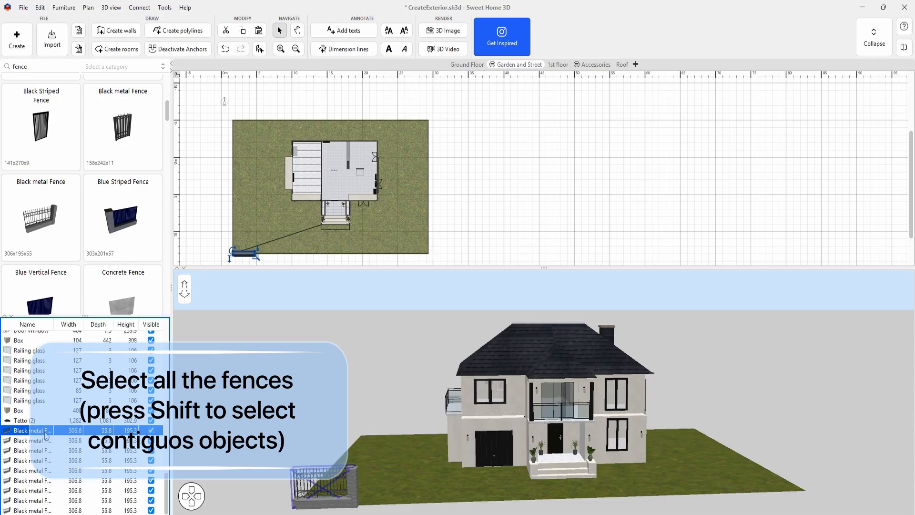
left_click(50, 511, "shift")
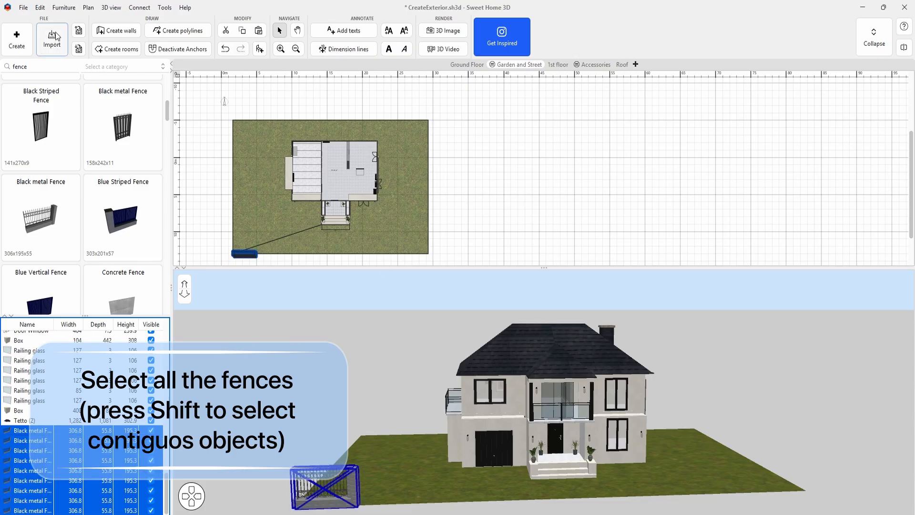
left_click(65, 8)
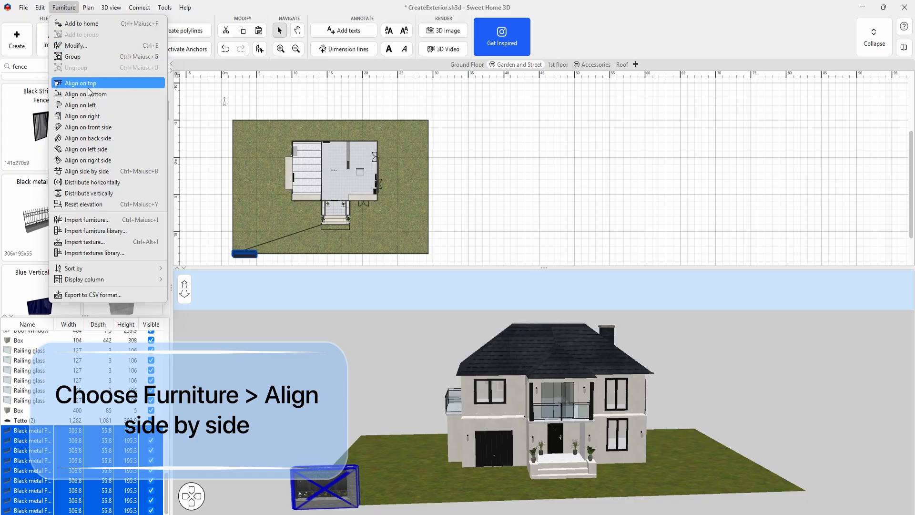
left_click(81, 171)
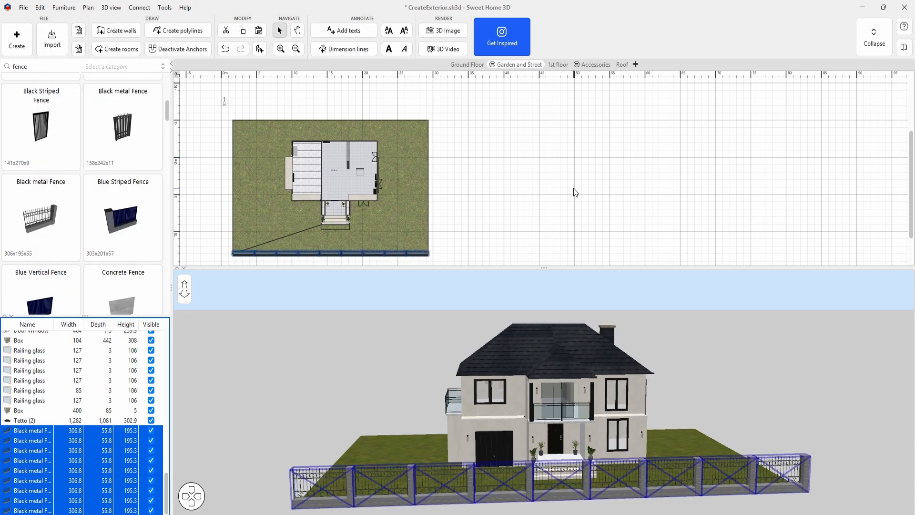
left_click(552, 216)
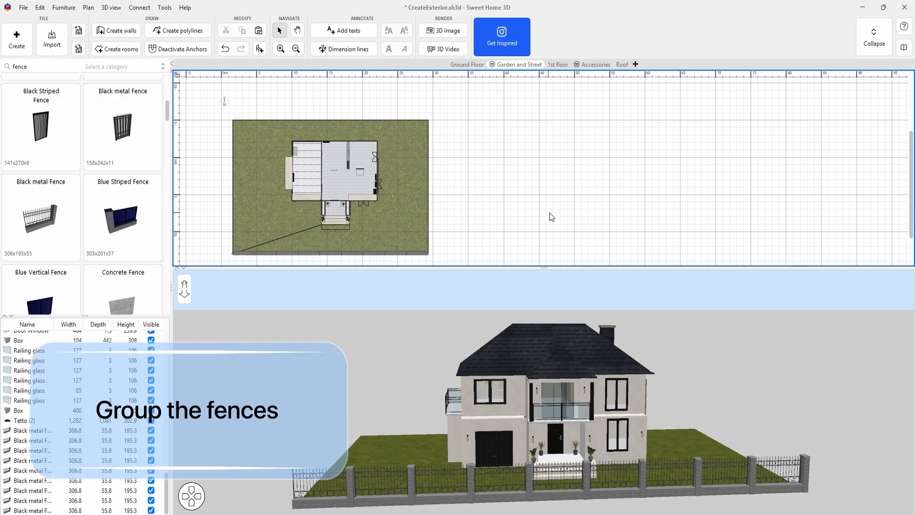
Group the nine front fence panels and copy the group along the plot's back edge and garage-side edge.
left_click(27, 430)
left_click(44, 511, "shift")
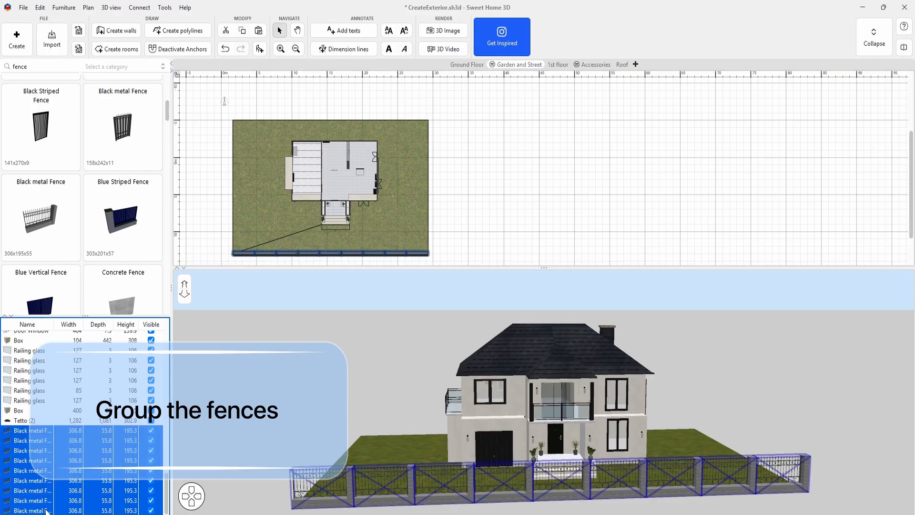
left_click(67, 8)
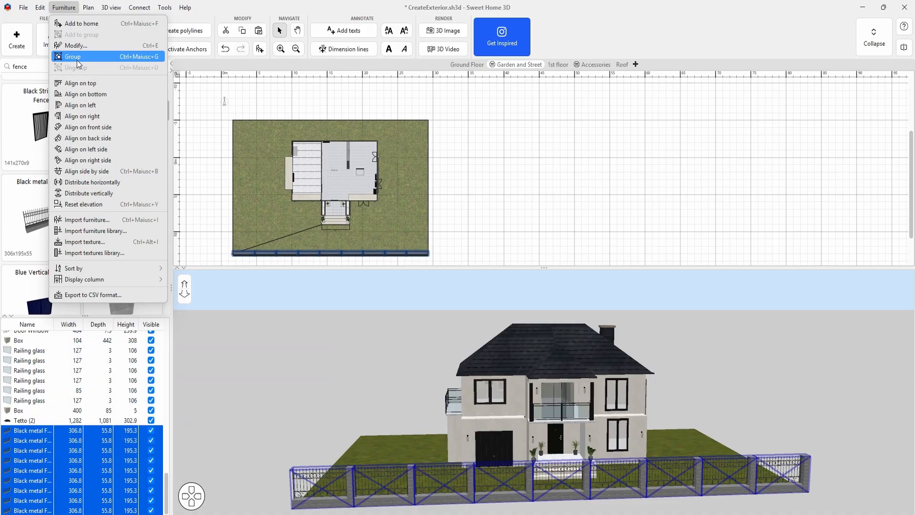
left_click(77, 58)
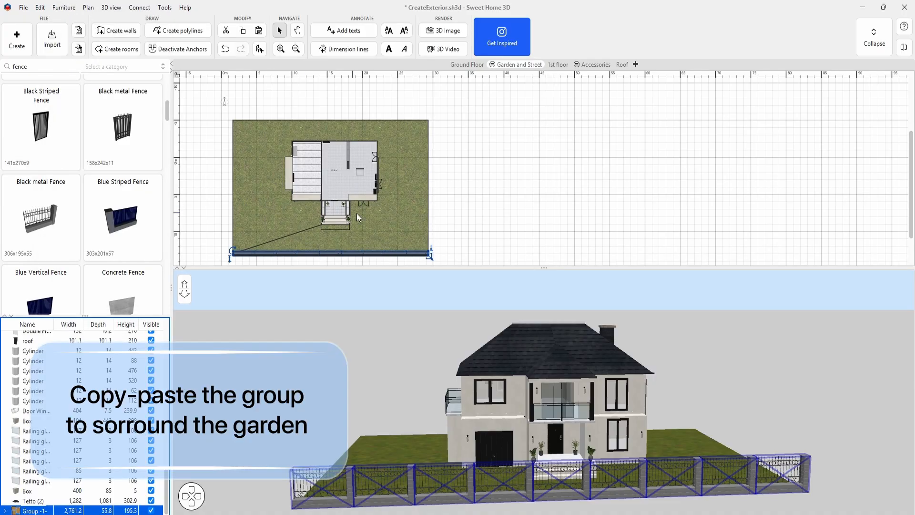
left_click_drag(311, 252, 308, 185, "alt")
left_click_drag(231, 184, 235, 211)
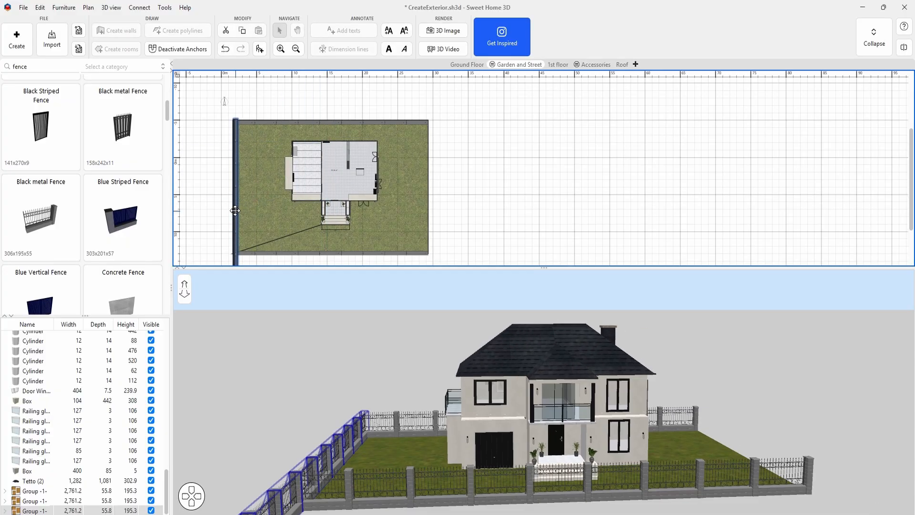
Delete the three surplus fence panels of the garage-side row that extend beyond the plot's front corner.
scroll(235, 211, "down", 3)
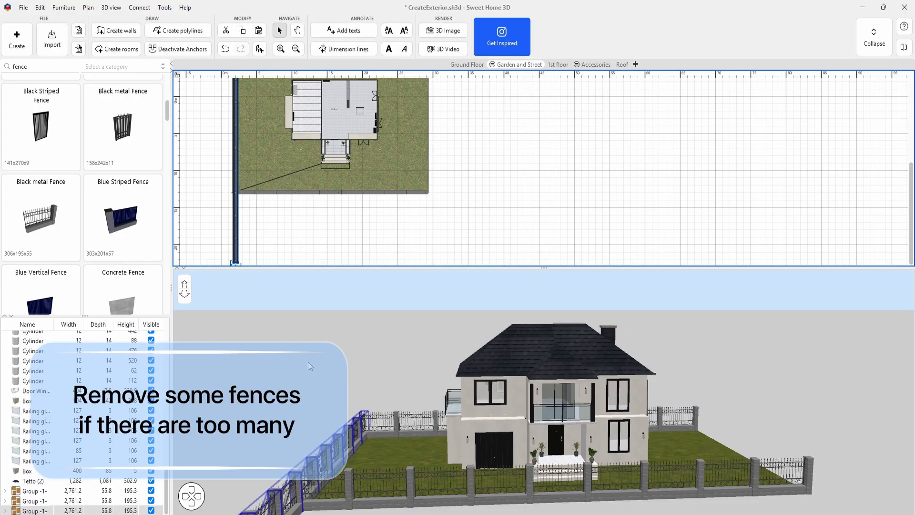
left_click_drag(308, 361, 585, 478)
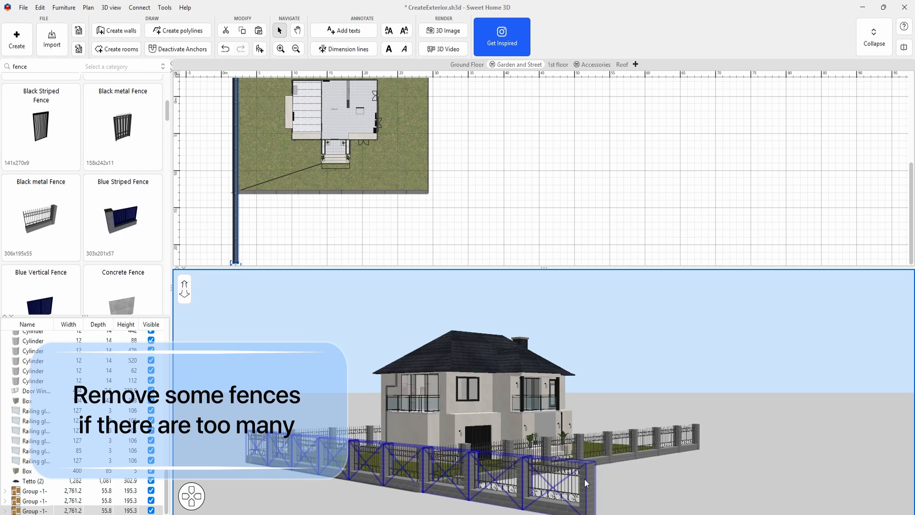
left_click(579, 479)
left_click(515, 476, "shift")
left_click(458, 474, "shift")
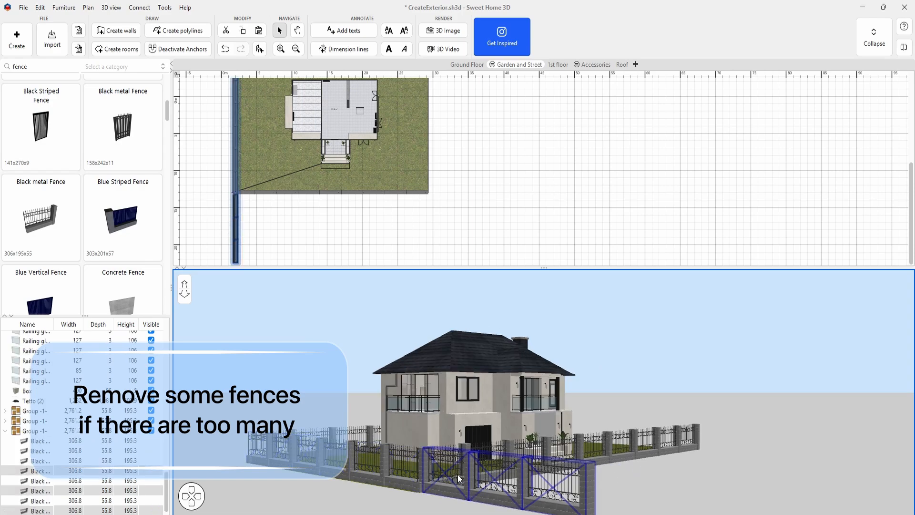
key("Delete")
Duplicate the shortened garage-side fence group onto the opposite side edge of the plot.
left_click_drag(462, 474, 495, 448)
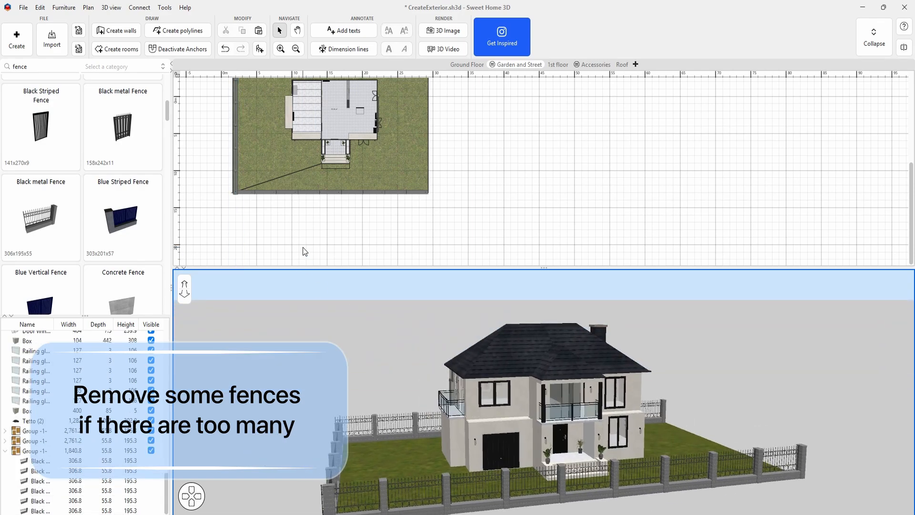
left_click(41, 450)
scroll(237, 176, "up", 3)
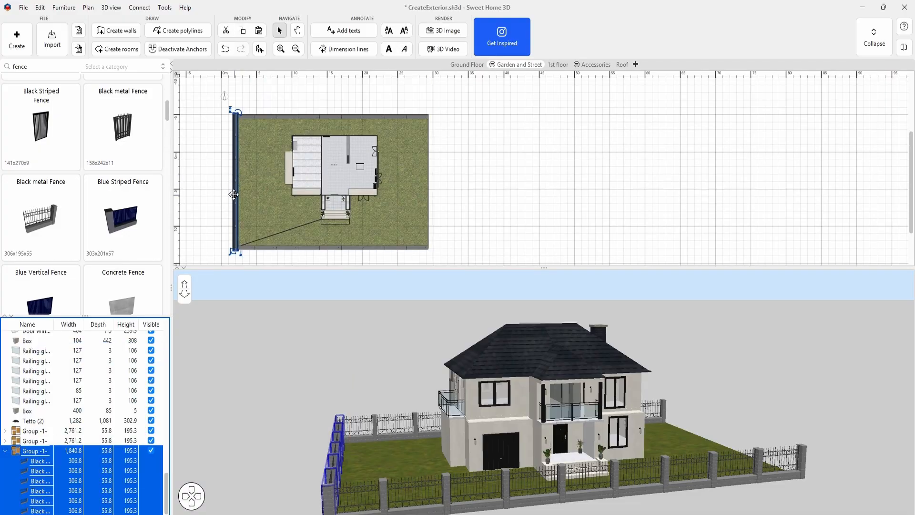
left_click_drag(233, 195, 424, 197, "ctrl")
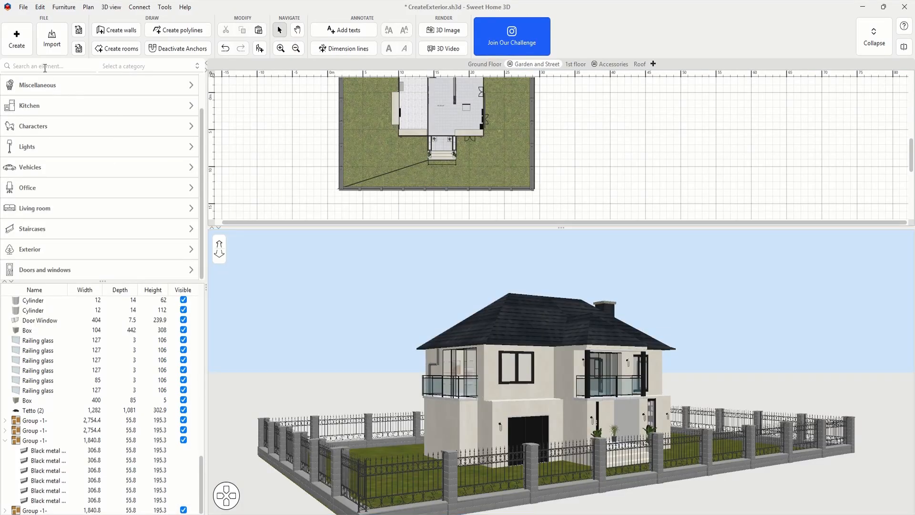
Search the catalog for "gate" and place the 430x211x55 Classic gate outside the plot near the front corner on the garage side.
left_click(45, 68)
type("g")
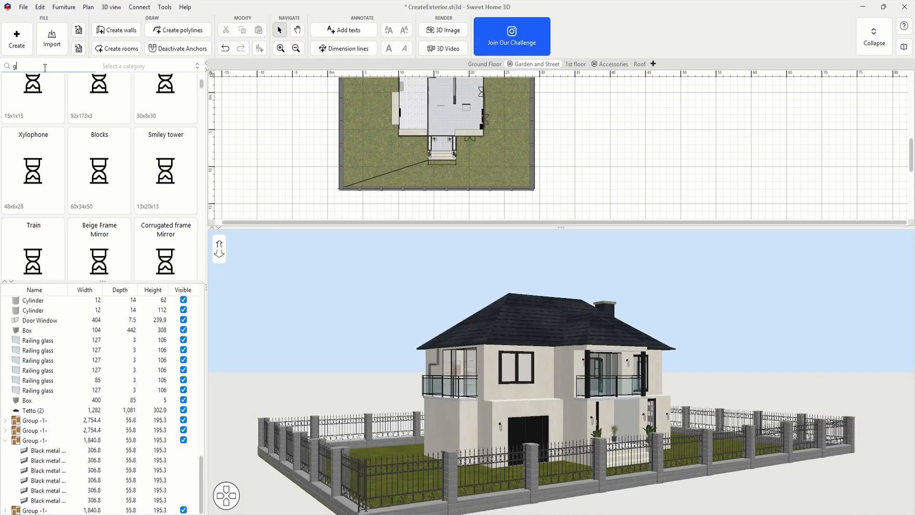
type("ate")
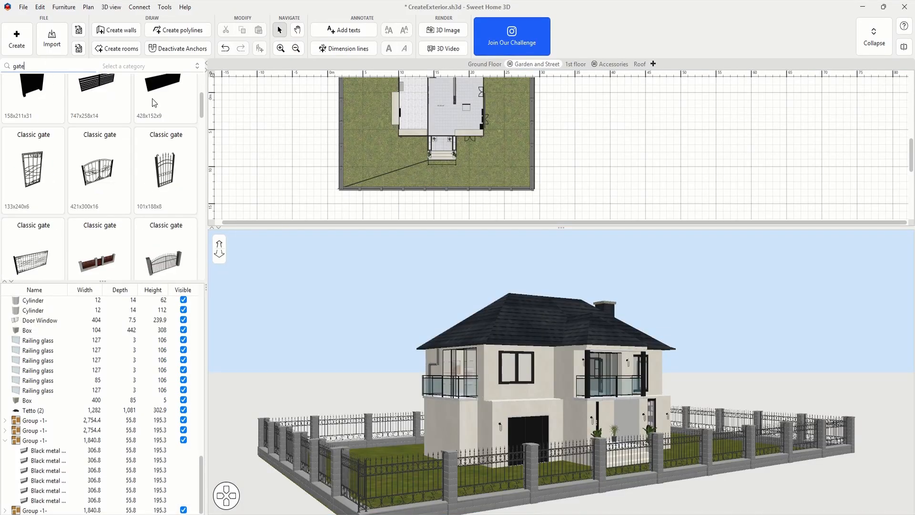
left_click_drag(204, 108, 290, 182)
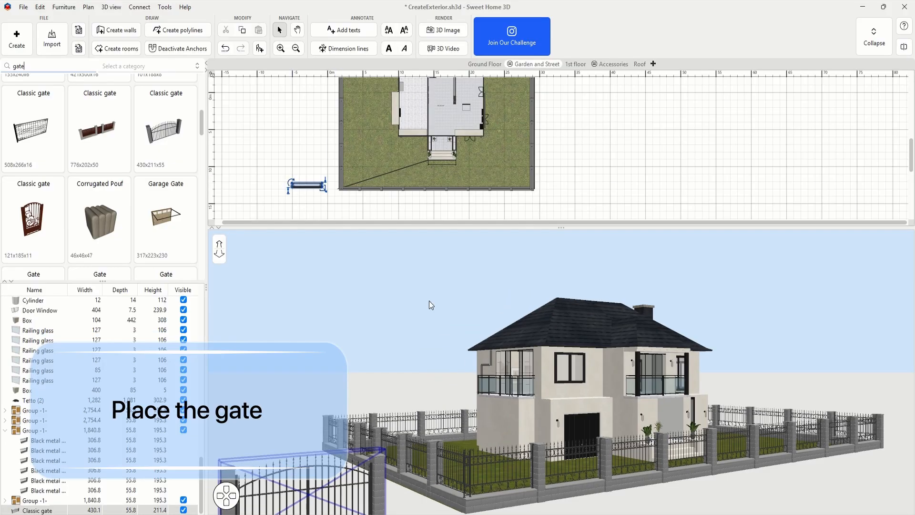
Delete the two frontmost fence panels of the garage-side row to make an opening for the gate.
left_click(455, 471)
left_click(425, 454, "shift")
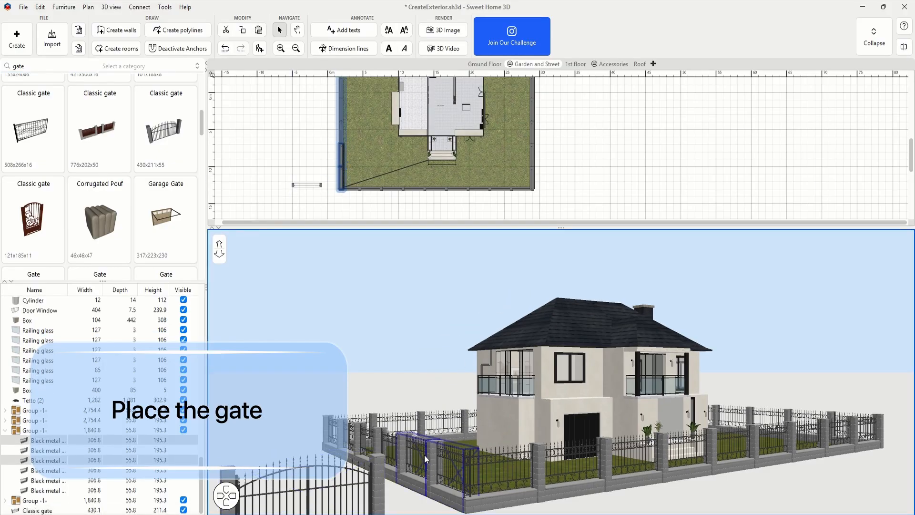
key("Delete")
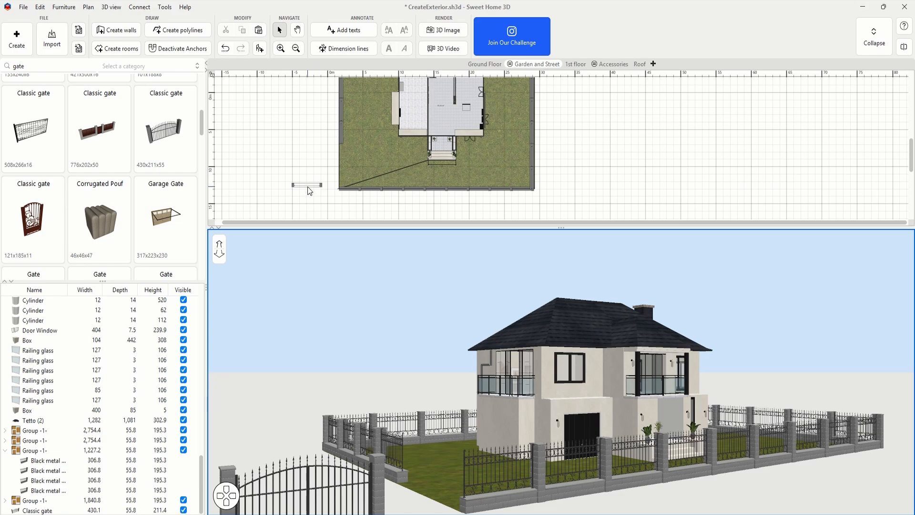
Fit the Classic gate into the garage-side fence opening, turned along the fence and sized 600 wide, 60 deep and 300 high.
left_click_drag(308, 187, 333, 152)
mouse_move(319, 154)
left_mouse_down()
mouse_move(344, 154)
mouse_move(338, 187)
left_mouse_up()
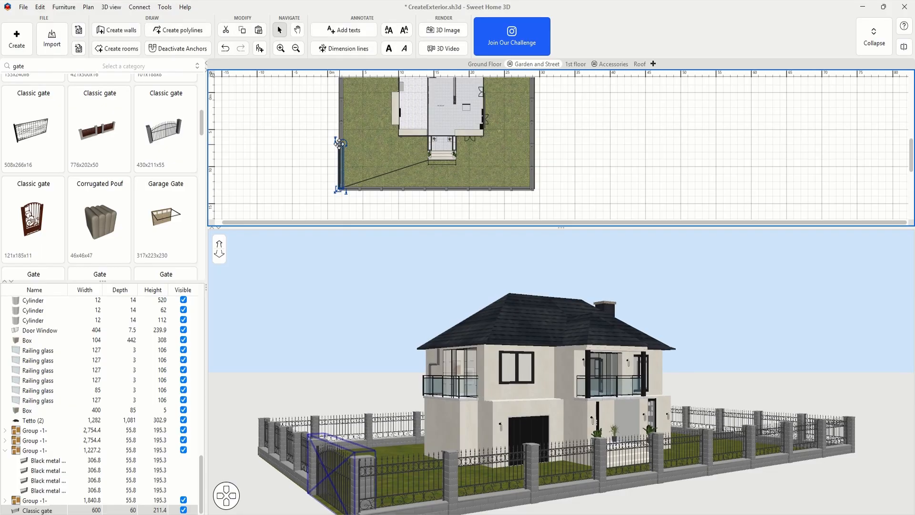
left_click_drag(286, 236, 309, 236)
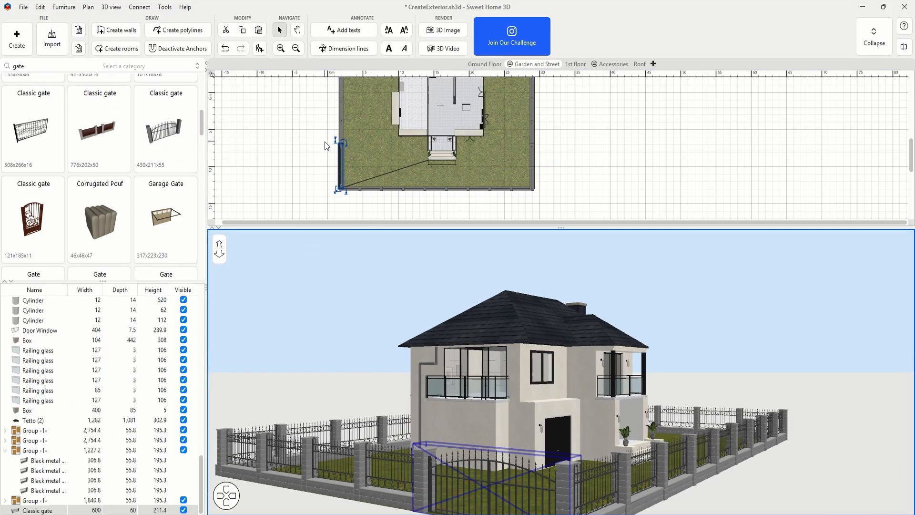
left_click_drag(338, 146, 339, 139)
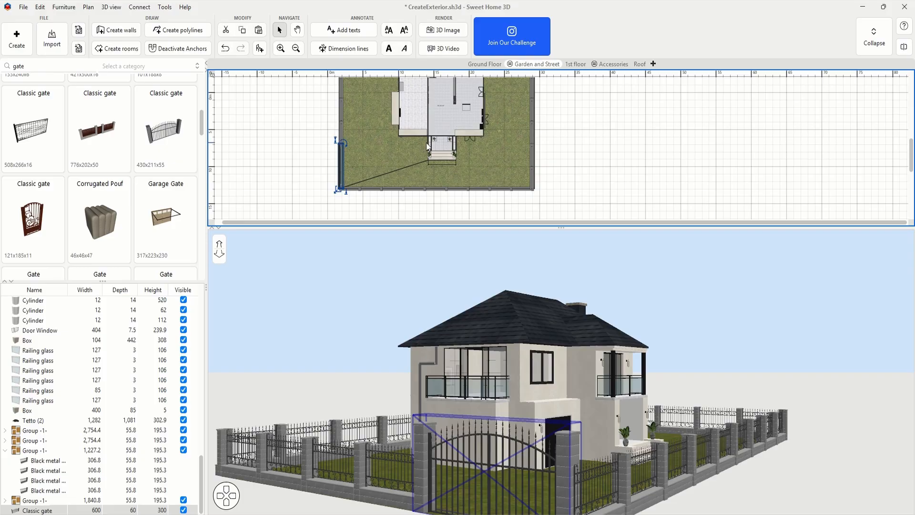
left_click(635, 185)
left_click_drag(536, 357, 461, 377)
Clear the catalog search and draw an L-shaped path as a room from the side gate to the entrance steps.
double_click(54, 64)
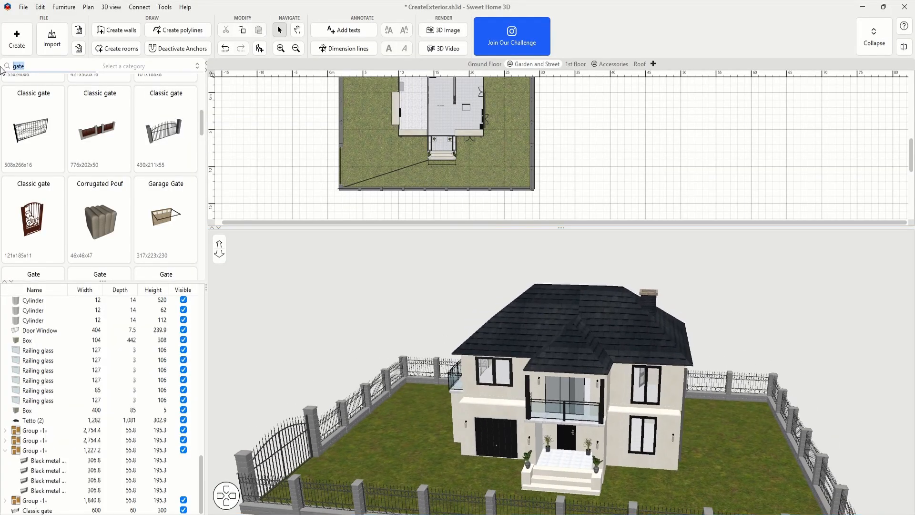
key("BackSpace")
left_click(285, 148)
left_click(133, 51)
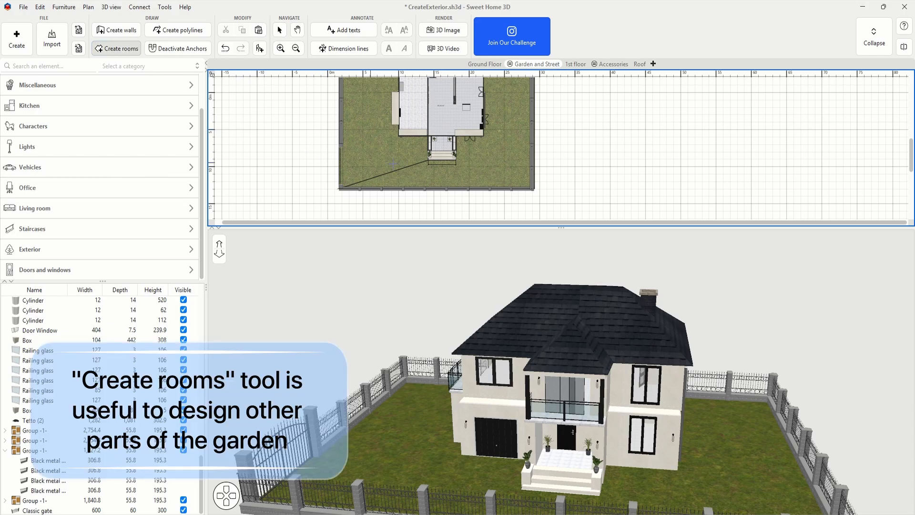
left_click(428, 160)
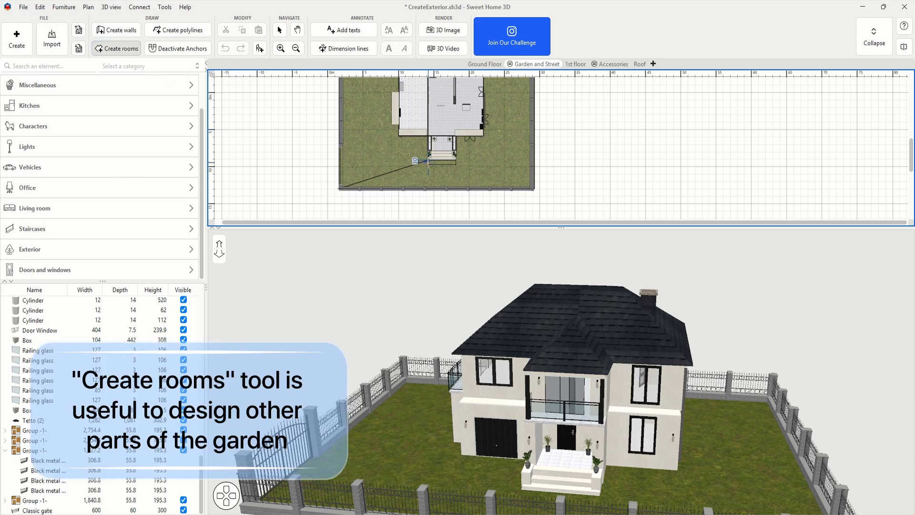
left_click(339, 168)
left_click(339, 179)
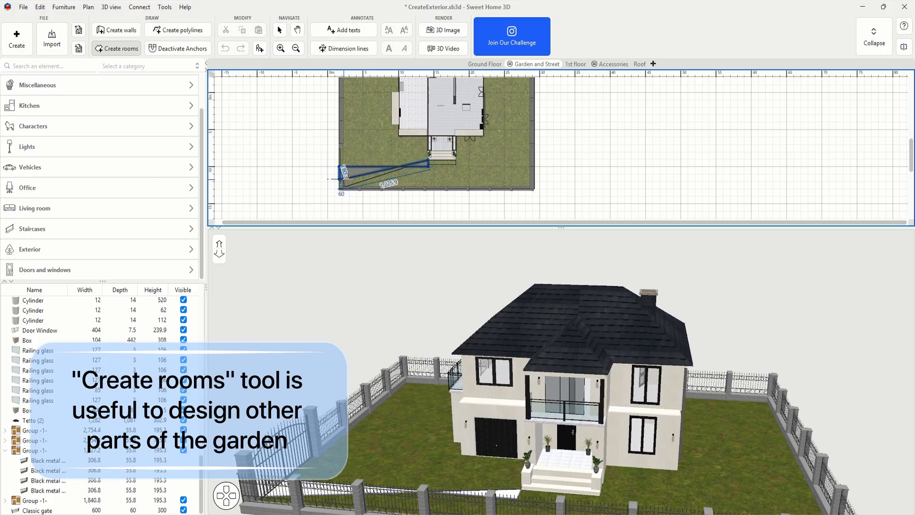
left_click(457, 180)
double_click(455, 155)
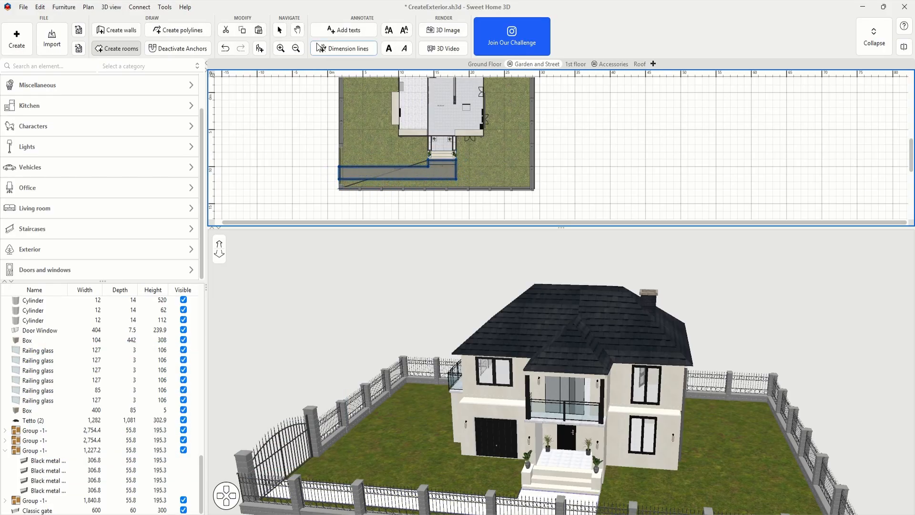
left_click(279, 30)
left_click(480, 399)
left_click_drag(480, 399, 479, 327)
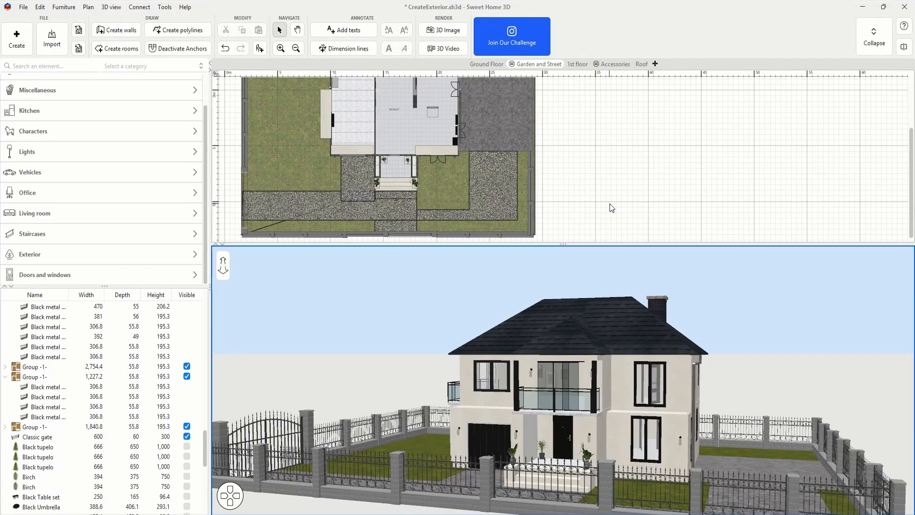
Search the catalog for "gate" and place the 133x240x6 Classic gate on the path between the entrance steps and front fence.
scroll(613, 207, "down", 1)
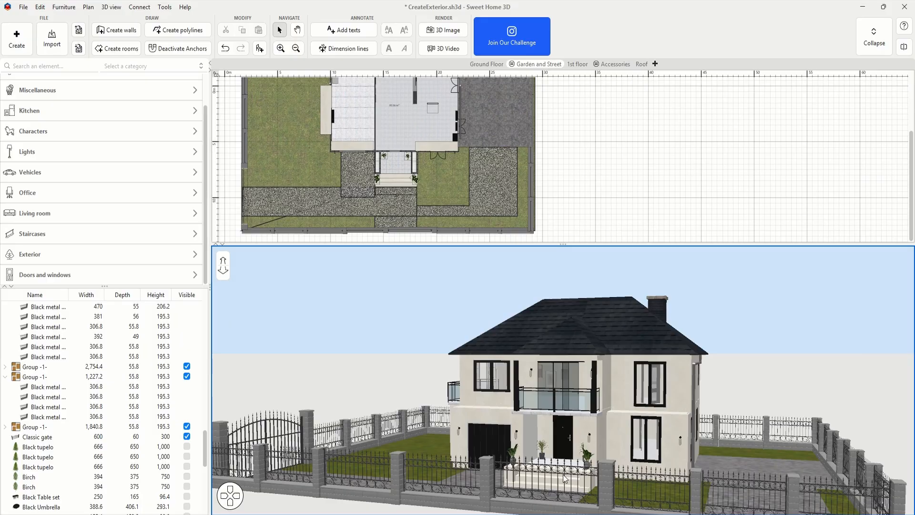
left_click(52, 66)
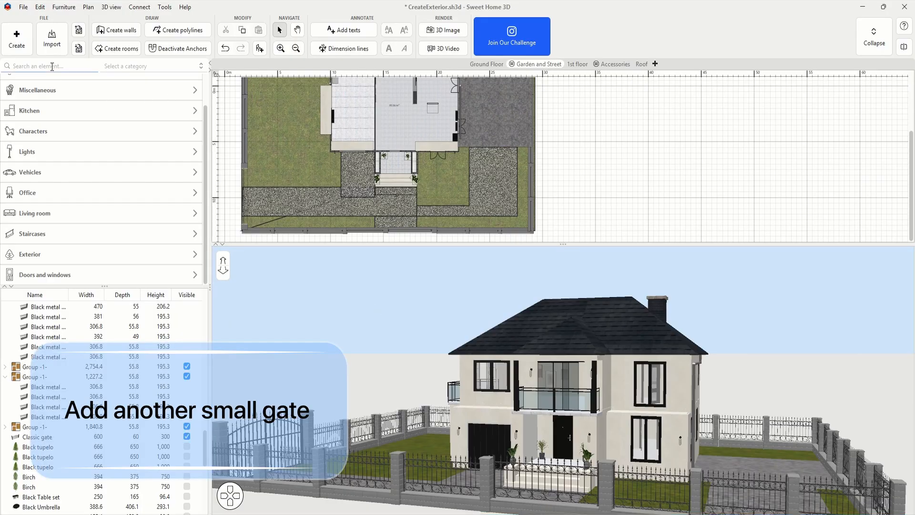
type("gate")
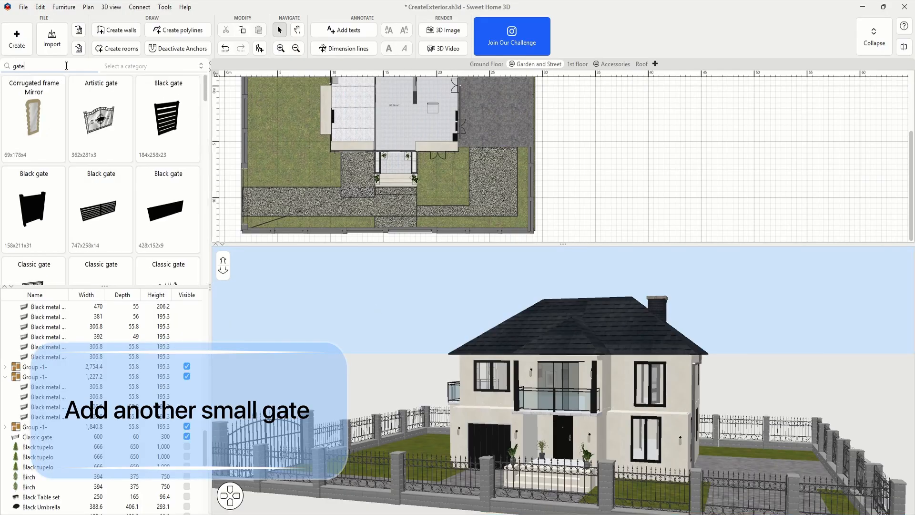
scroll(148, 117, "down", 3)
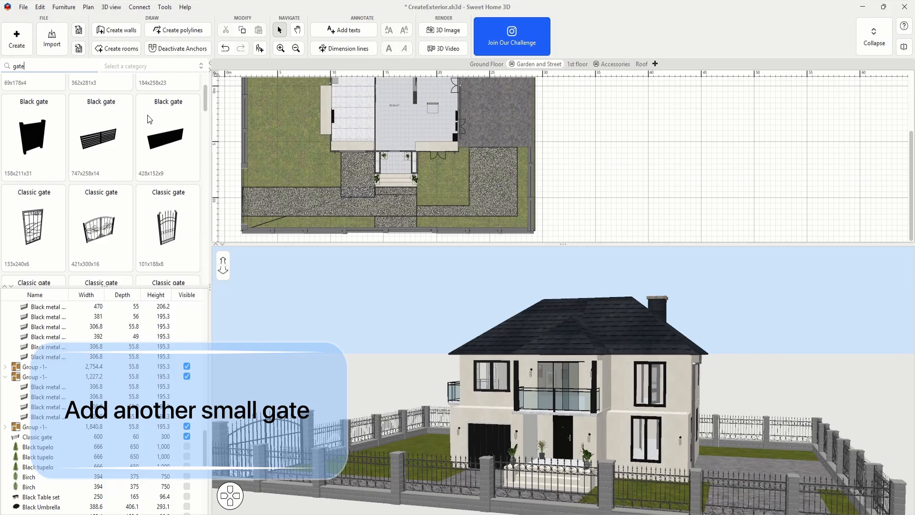
scroll(139, 146, "down", 1)
scroll(54, 213, "down", 3)
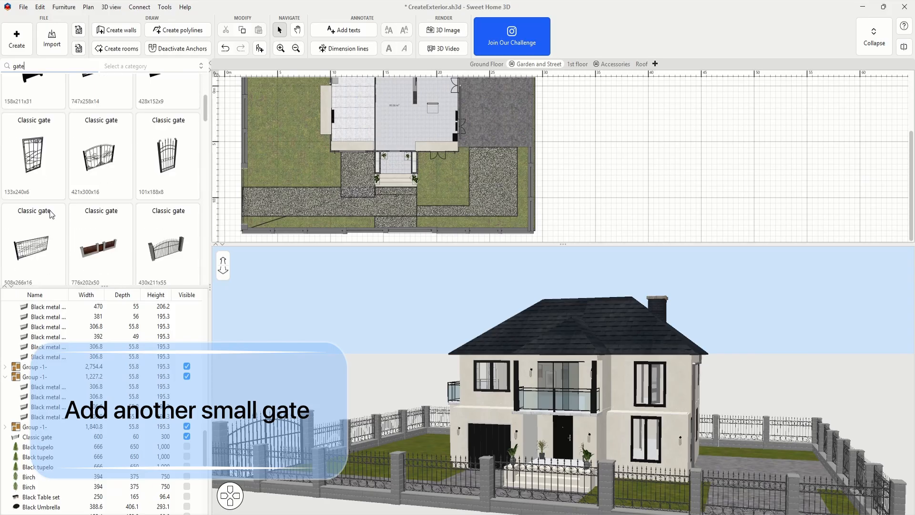
left_click_drag(43, 129, 181, 116)
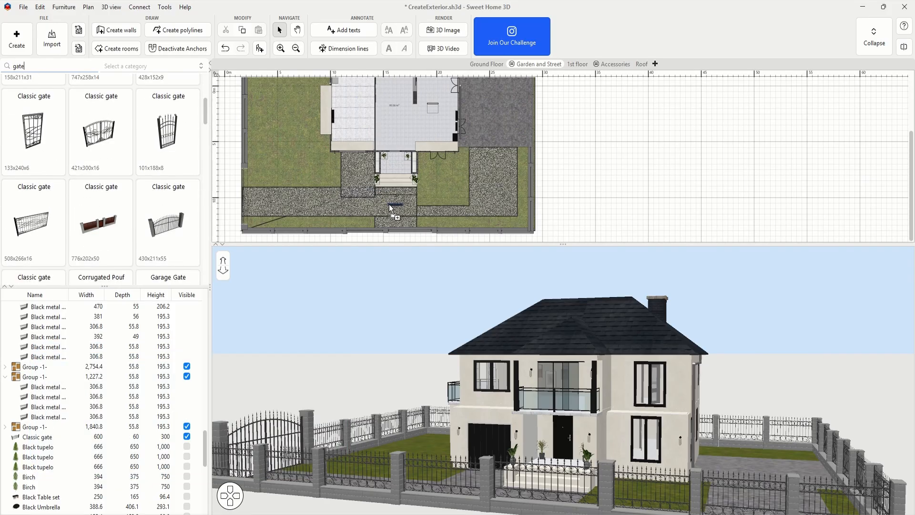
Shift the shortened 265-wide front fence panel aside and fit the small Classic gate into the opening facing the entrance steps.
left_click_drag(384, 233, 421, 233)
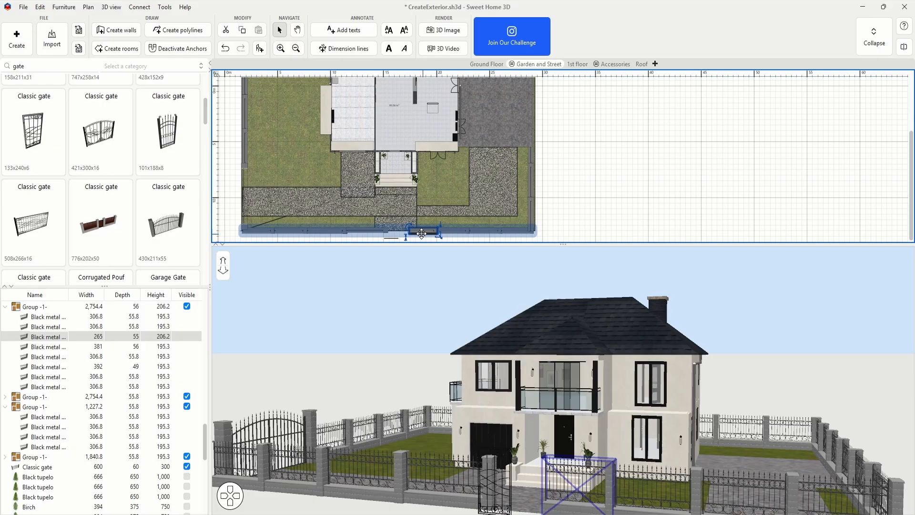
left_click(395, 232)
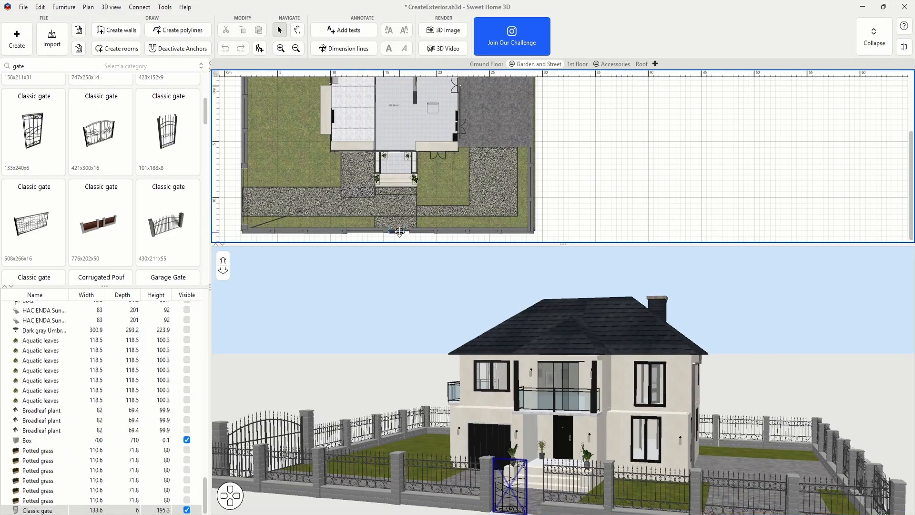
left_click_drag(399, 232, 390, 232)
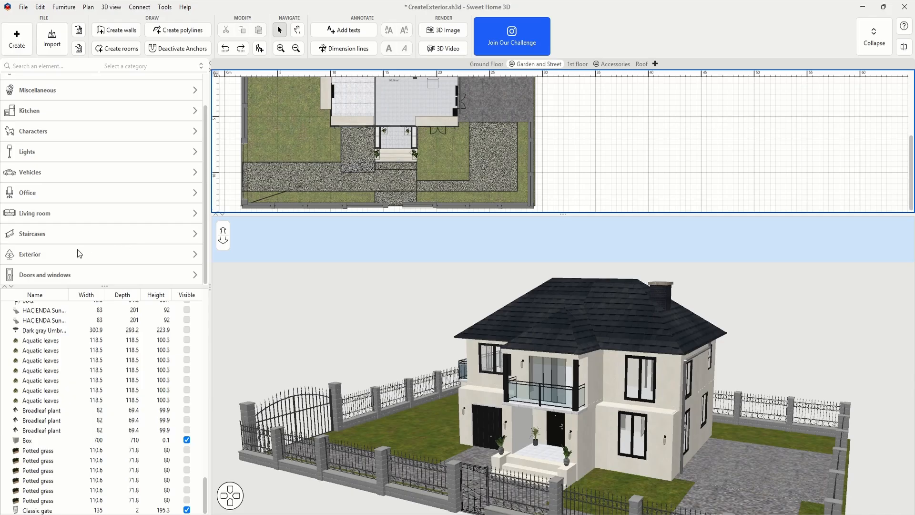
Place the 500x184x400 Classic pool from the Exterior category on the paved area beside the front lawn, with its height reduced to 60.
left_click(79, 253)
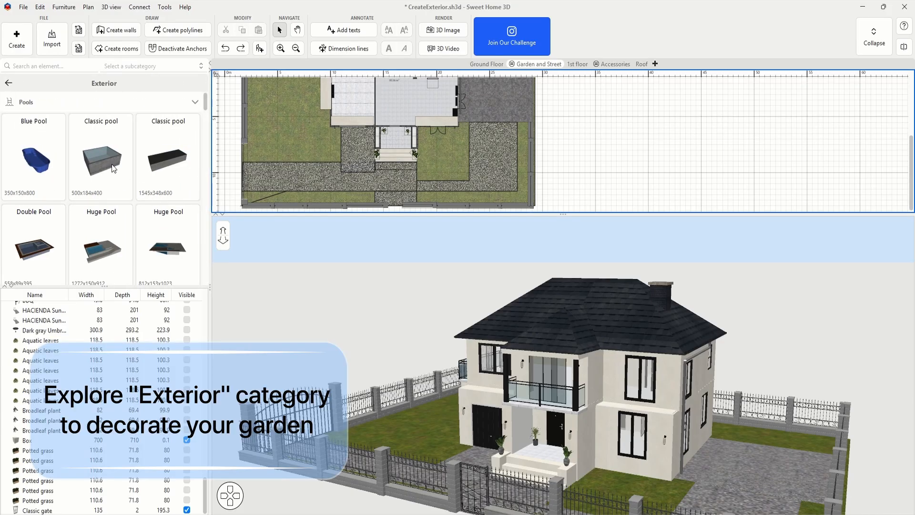
scroll(113, 168, "down", 5)
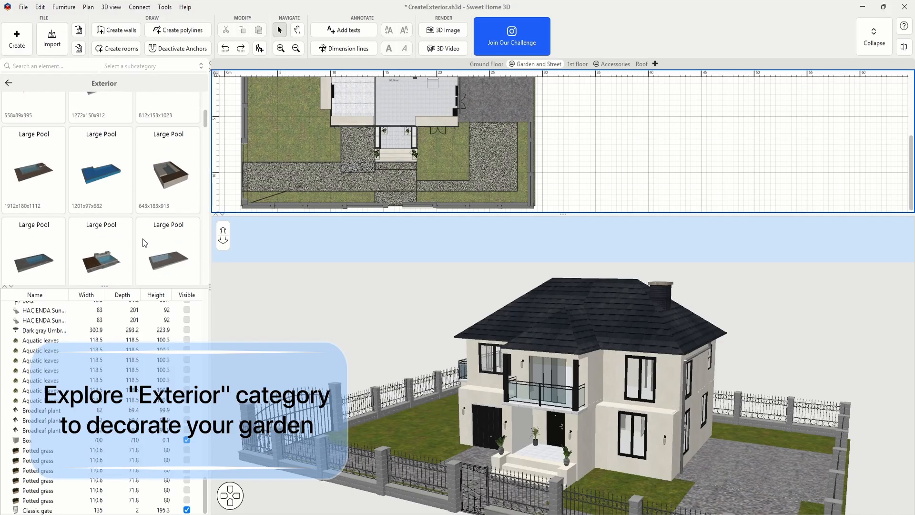
scroll(144, 243, "up", 4)
left_click_drag(110, 172, 482, 144)
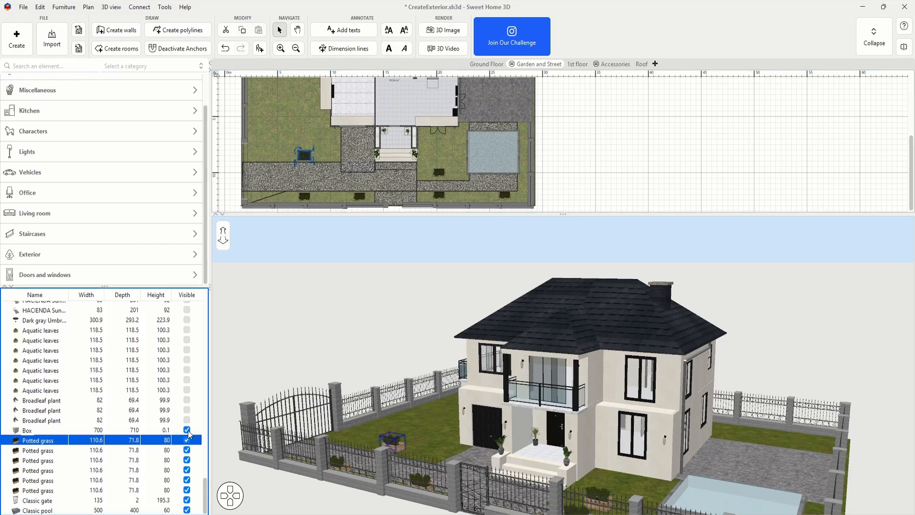
Make the hidden broadleaf plants, aquatic leaves and dark gray umbrella visible in the garden.
left_click(187, 420)
left_click(187, 370)
left_click(187, 340)
left_click(186, 320)
Make the remaining hidden garden items visible: sun loungers, BBQ, grass blades, black umbrella, table set, birches and black tupelos.
scroll(186, 320, "up", 4)
left_click(186, 426)
left_click(187, 387)
left_click(187, 345)
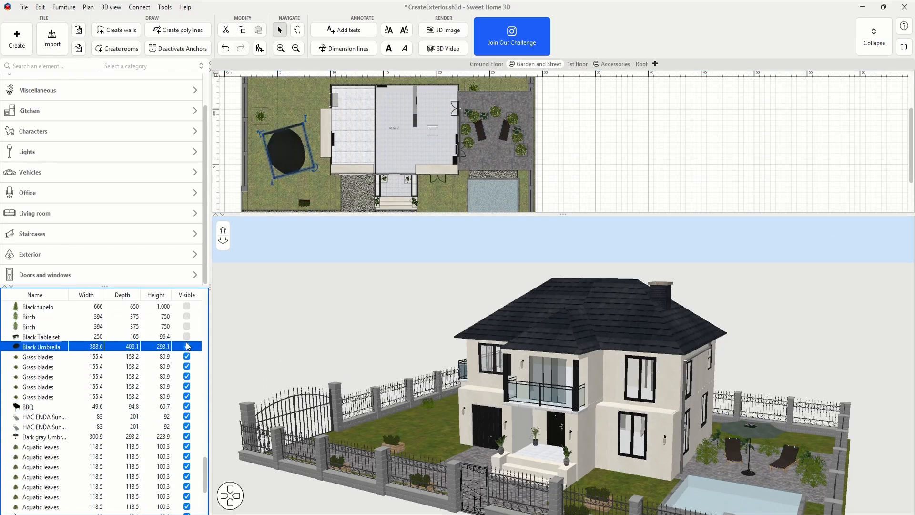
scroll(187, 346, "up", 4)
left_click(187, 456)
left_click(187, 407)
scroll(187, 407, "up", 10)
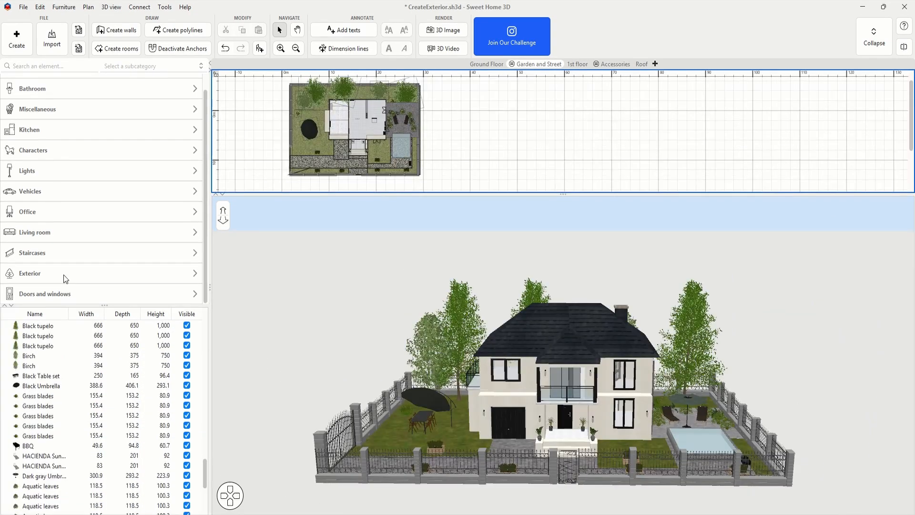
Lay two Road 1 lane pieces from the Street Furniture category end to end along the front fence.
left_click(64, 274)
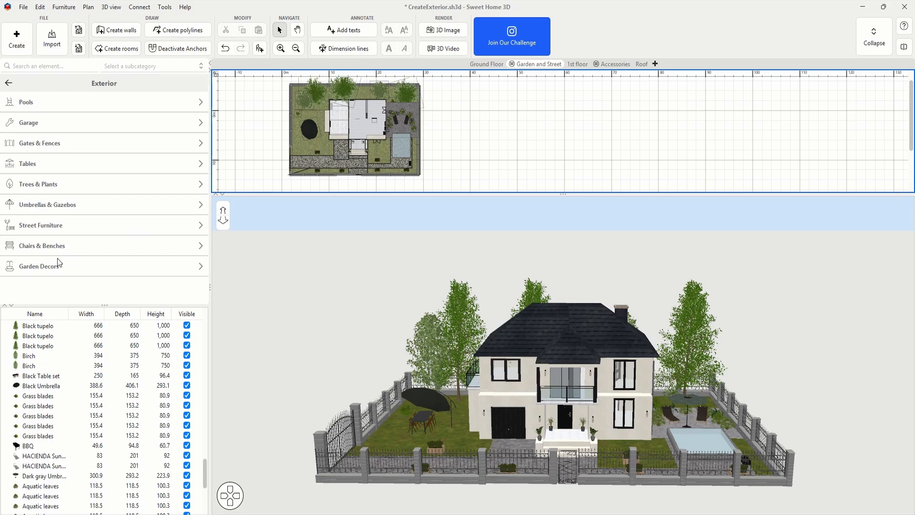
left_click(47, 225)
scroll(61, 204, "down", 1)
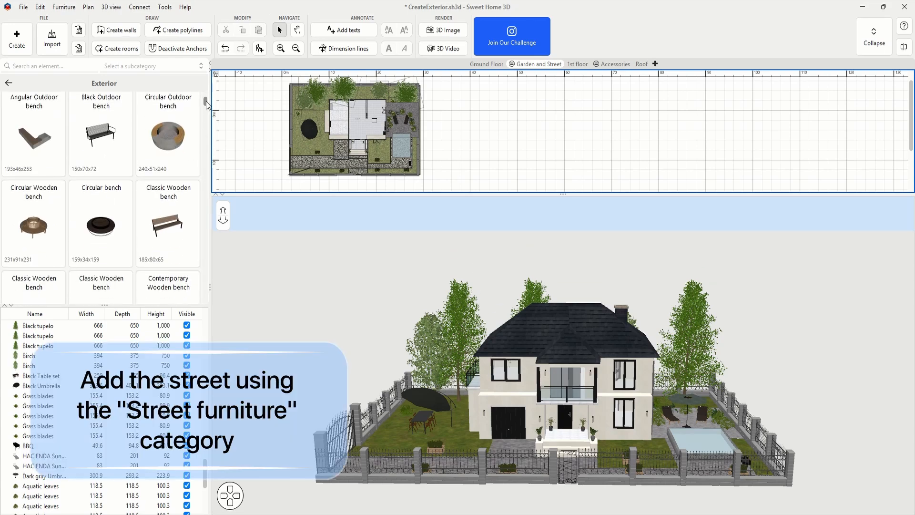
left_click_drag(206, 104, 199, 296)
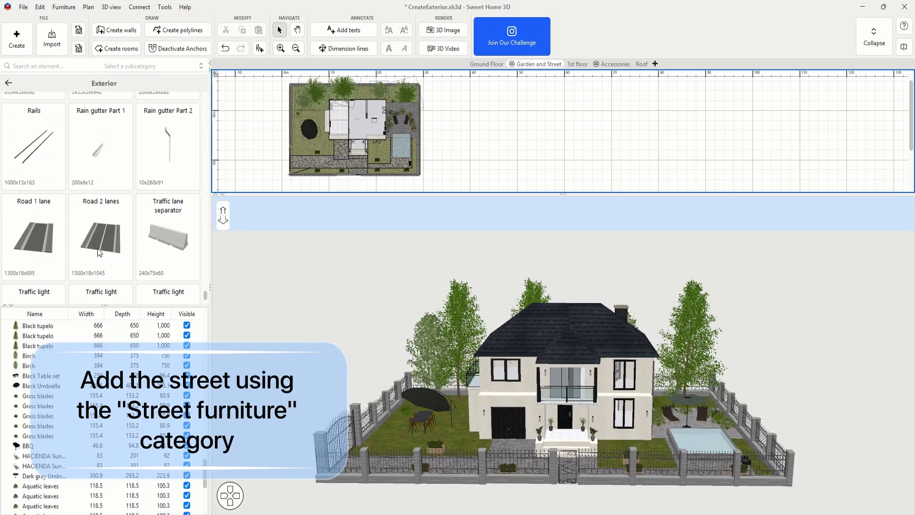
left_click_drag(42, 243, 334, 169)
Attach a Curved road 1 lane 90° piece to the front road's end at the garage-side corner.
scroll(94, 224, "down", 5)
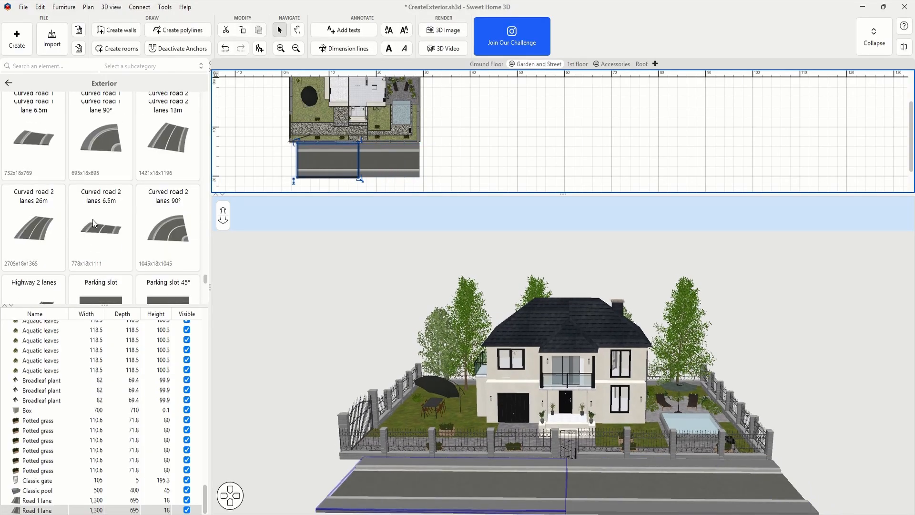
scroll(94, 224, "up", 2)
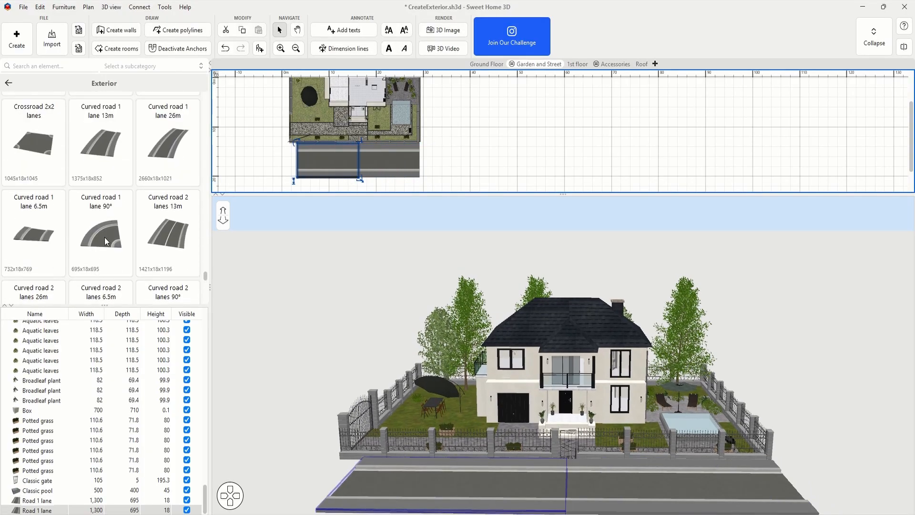
mouse_move(105, 236)
left_mouse_down()
mouse_move(251, 148)
mouse_move(261, 156)
mouse_move(252, 144)
mouse_move(293, 190)
left_mouse_up()
left_click_drag(271, 162, 284, 162)
Try a turned copy of the straight road beside the garage-side fence, resized to 1,290 by 570 to fit the gap.
left_click_drag(348, 169, 278, 125, "ctrl")
left_click_drag(228, 99, 247, 143)
left_click_drag(258, 123, 265, 146)
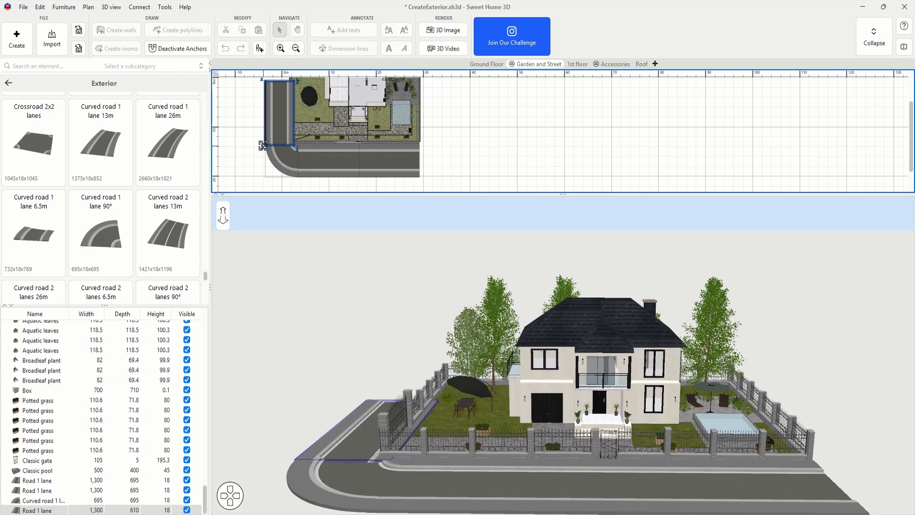
left_click_drag(382, 321, 333, 305)
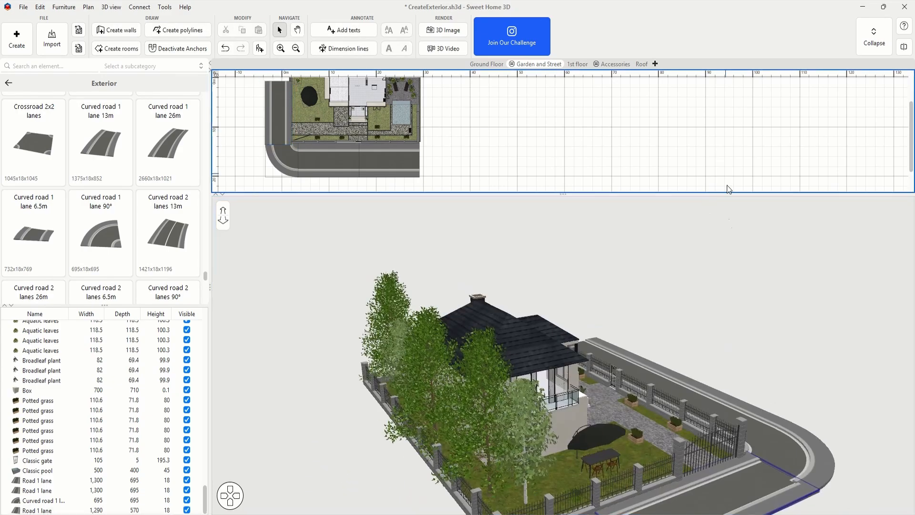
Undo the placement and resizing of the road copy beside the garage-side fence.
left_click(277, 121)
key("ctrl+z")
key("ctrl+z")
key("ctrl+z")
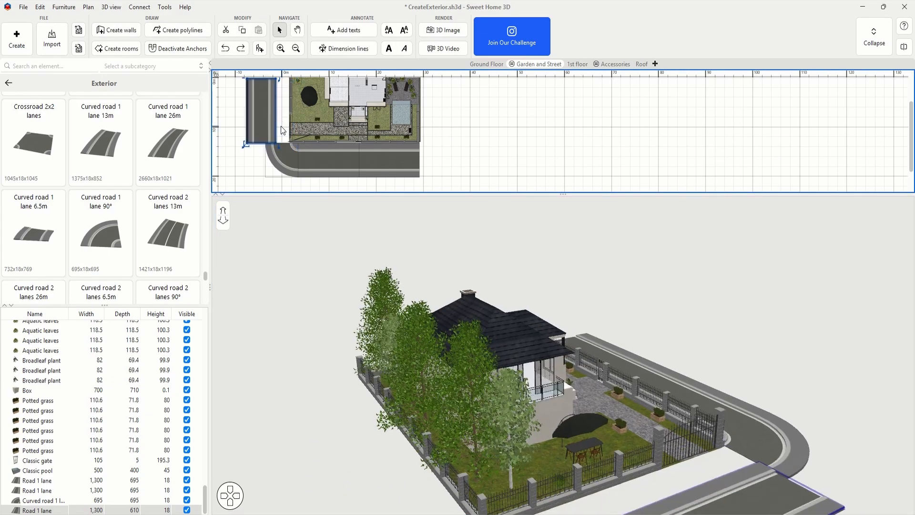
key("ctrl+z")
key("ctrl+z")
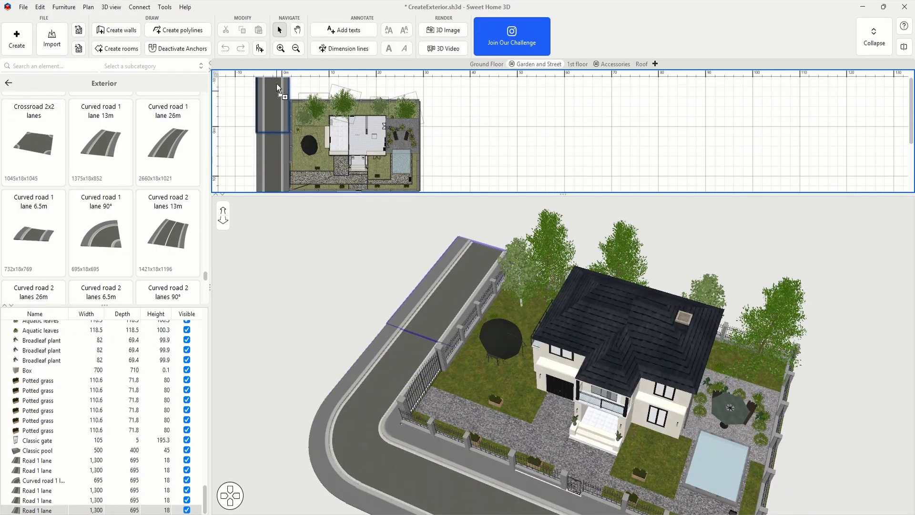
Extend the garage-side street past the back of the plot with a full-width copy of the straight Road 1 lane piece.
mouse_move(277, 85)
left_mouse_down("ctrl")
mouse_move(276, 132)
mouse_move(274, 85)
left_mouse_up("ctrl")
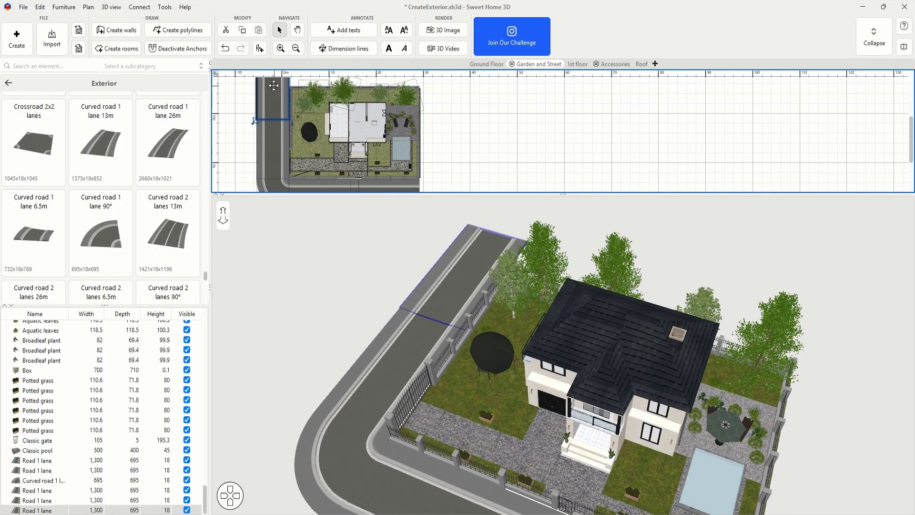
left_click(570, 132)
left_click_drag(443, 305, 580, 290)
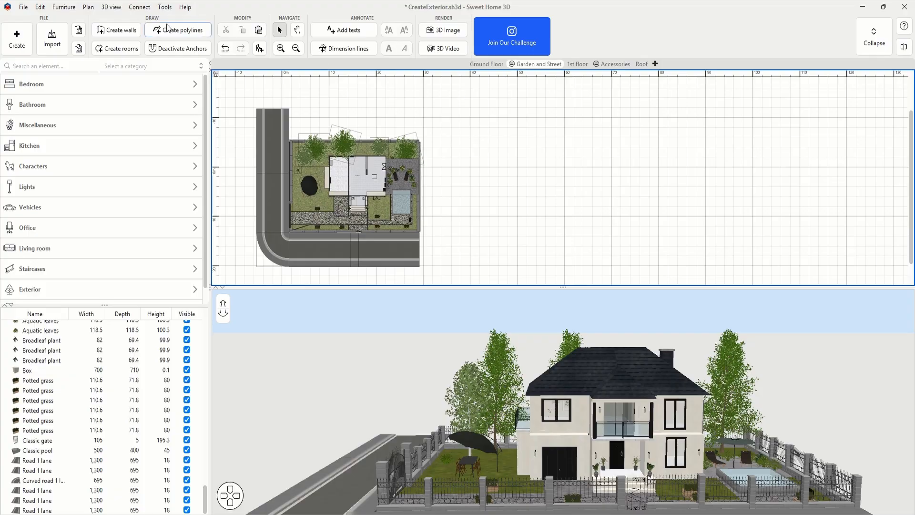
Draw four walls as a closed rectangle of about 19 m by 25 m on the empty ground beyond the pool side.
left_click(122, 31)
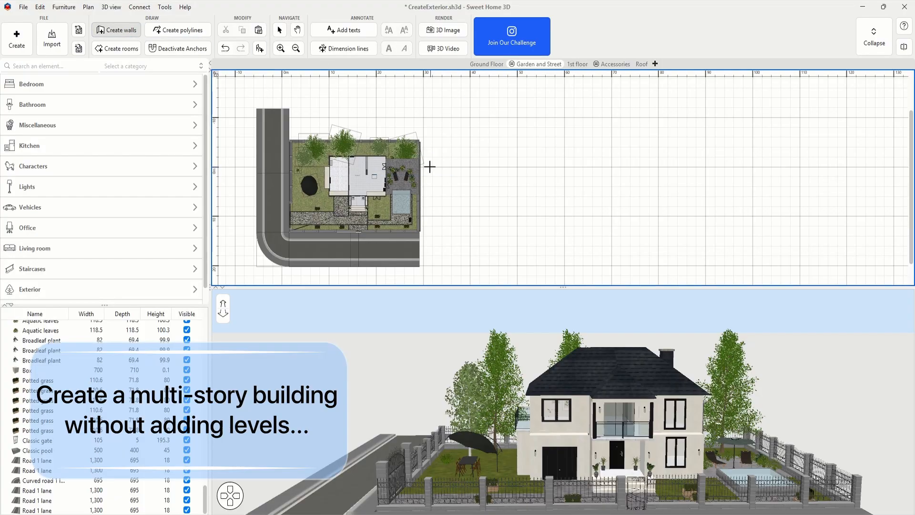
left_click(429, 166)
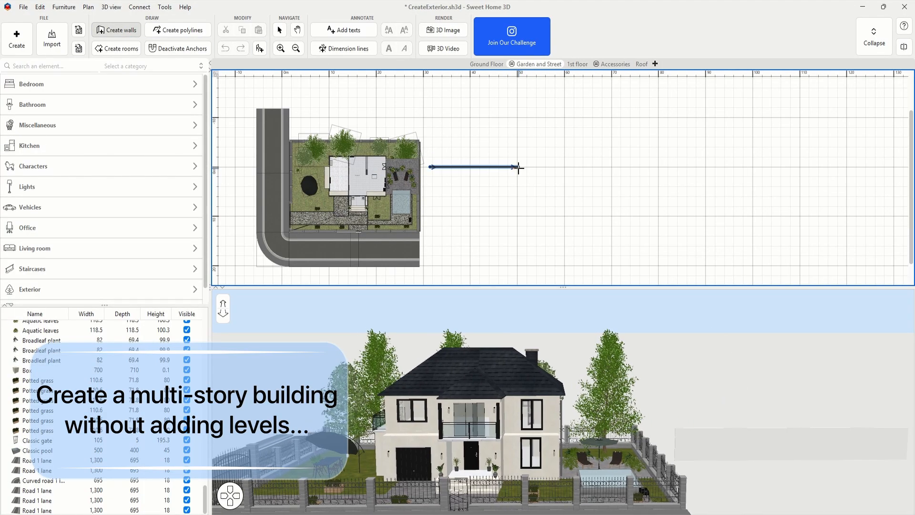
left_click(519, 167)
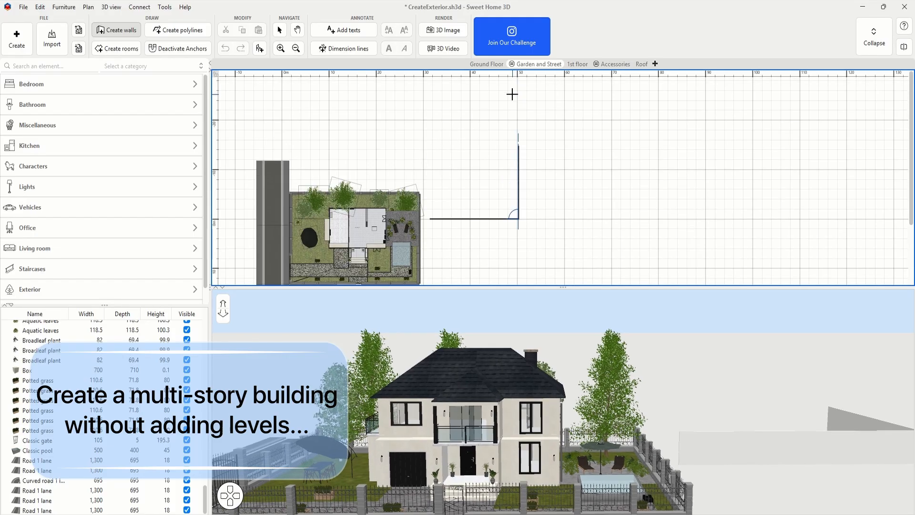
left_click(518, 101)
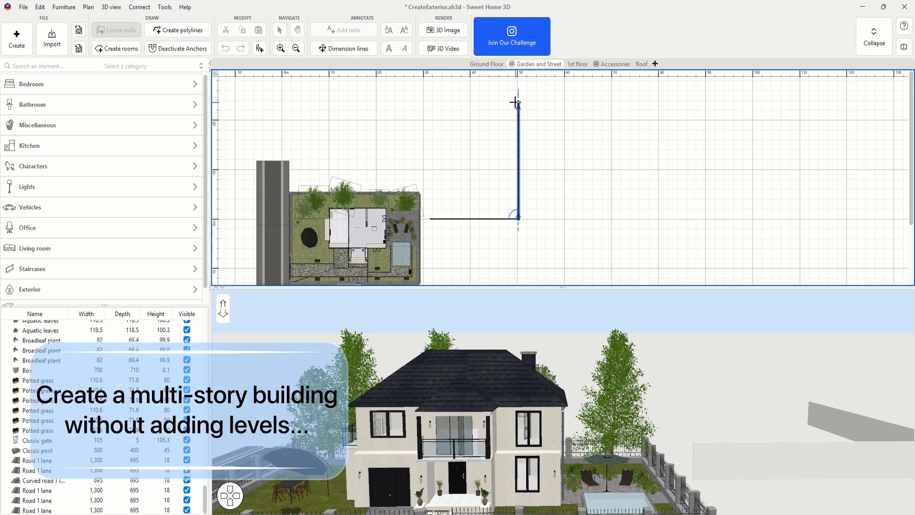
left_click(430, 103)
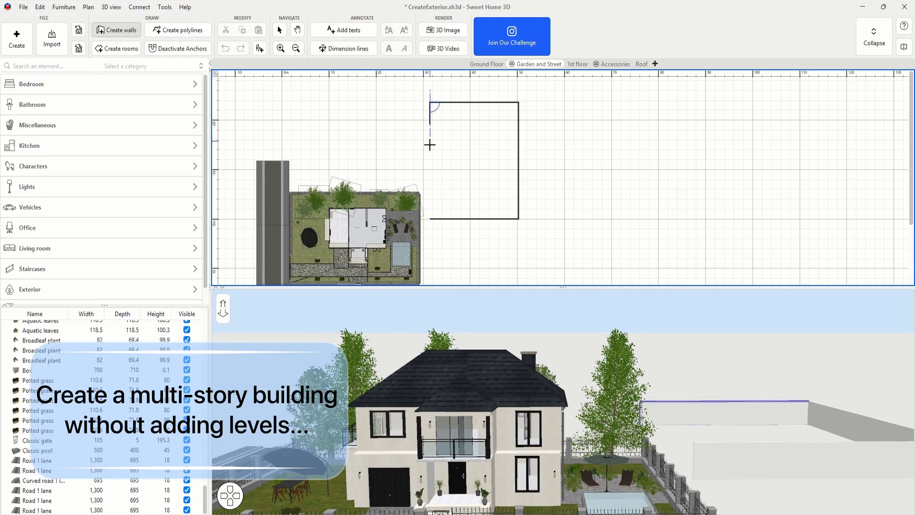
double_click(430, 219)
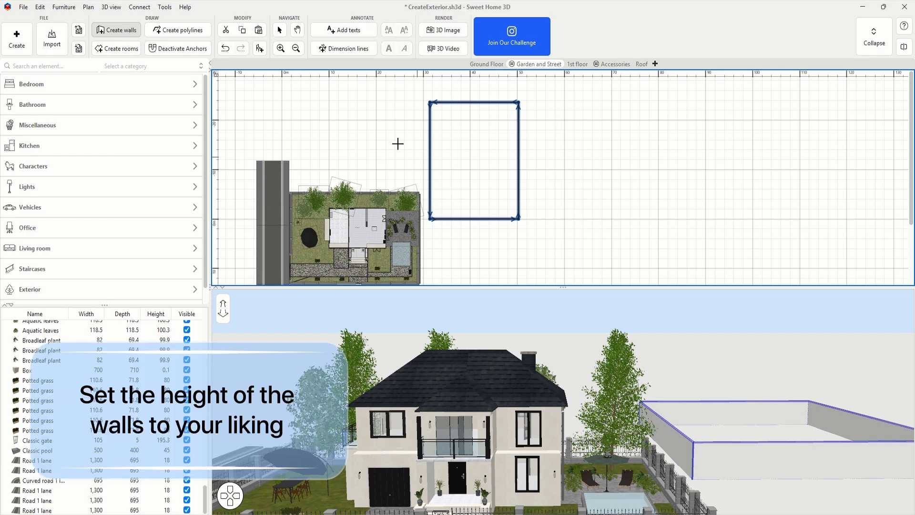
Raise the four new walls to multi-story height, well above the roof of the house.
left_click(279, 30)
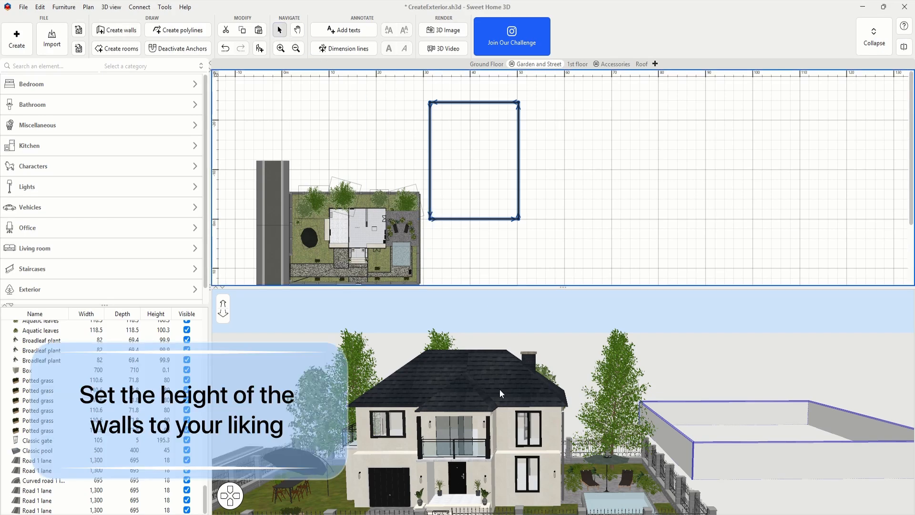
scroll(561, 316, "up", 3)
left_click(614, 213)
left_click_drag(568, 360, 597, 351)
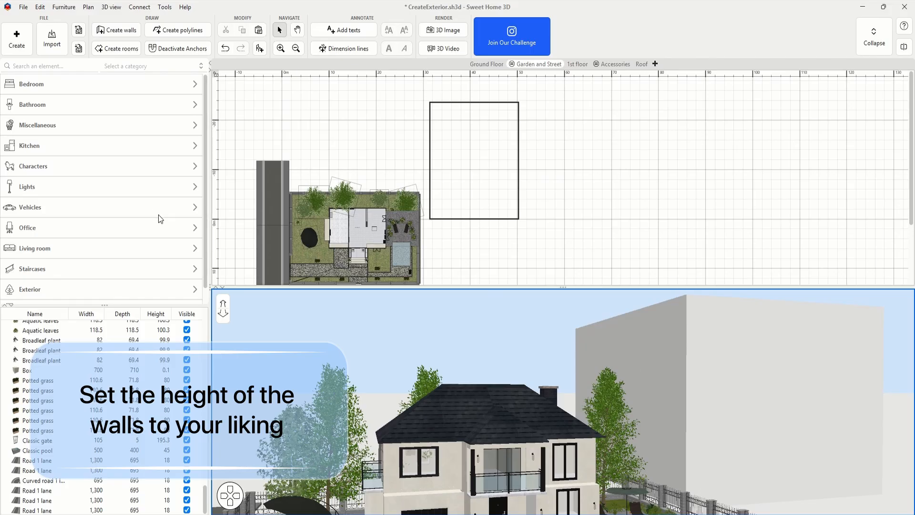
Place a row of evenly spaced Double windows at ground level along the neighboring building's front wall and its wall facing the house.
scroll(72, 273, "down", 1)
left_click(57, 294)
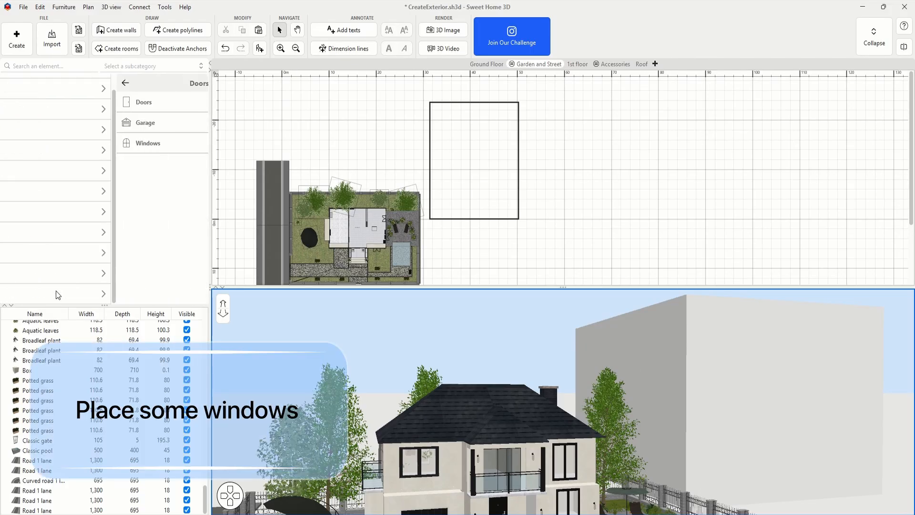
left_click(43, 143)
scroll(128, 164, "down", 5)
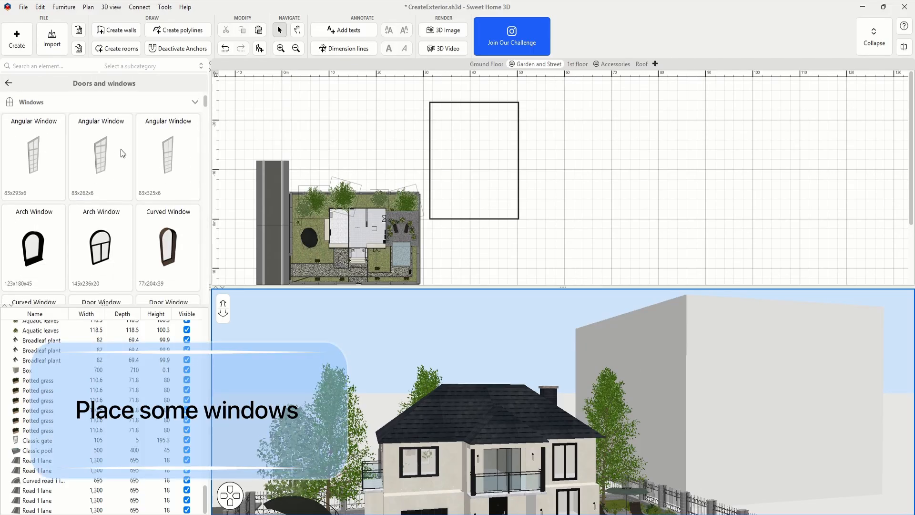
scroll(104, 195, "down", 4)
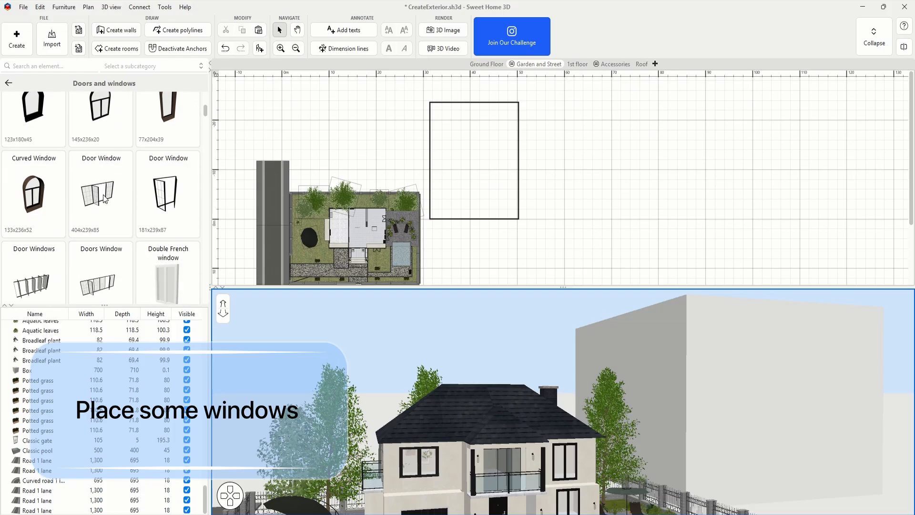
scroll(103, 194, "down", 3)
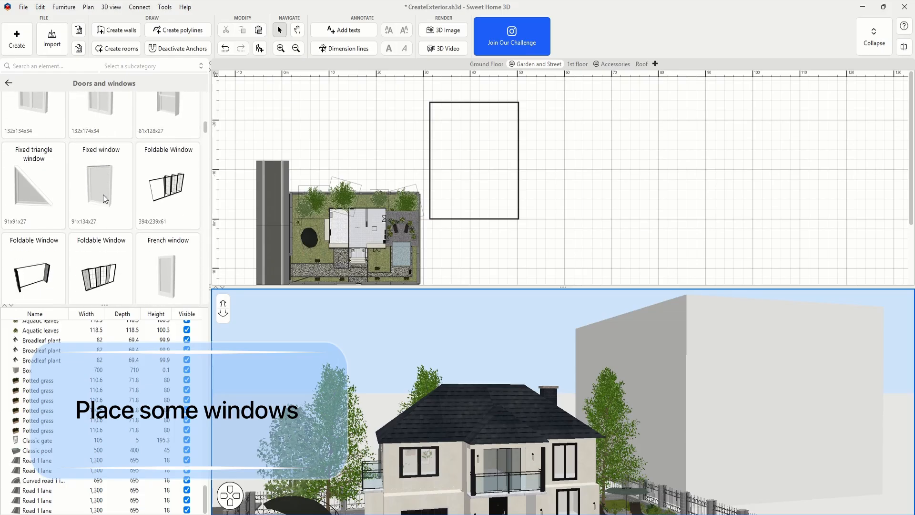
scroll(103, 195, "down", 1)
scroll(103, 194, "up", 4)
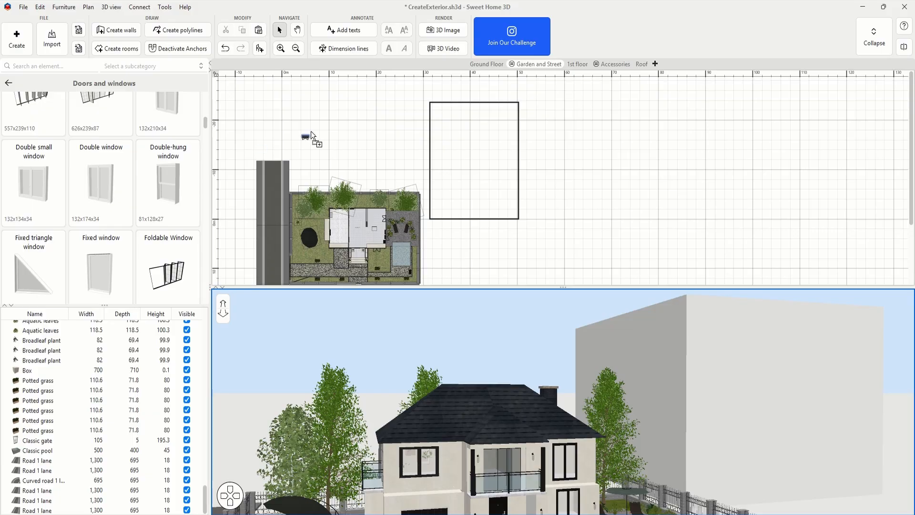
left_click_drag(424, 117, 439, 220, "ctrl")
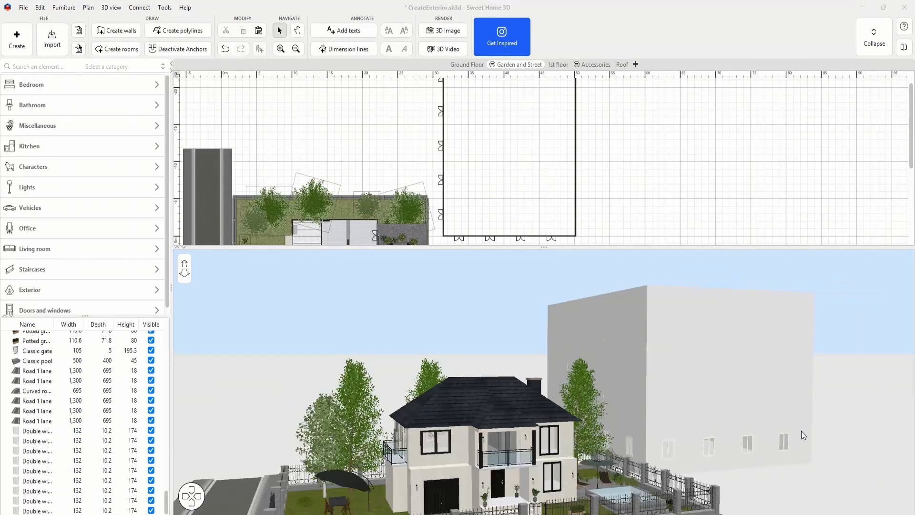
Group all the Double windows placed on the neighboring building's two walls.
left_click(33, 431)
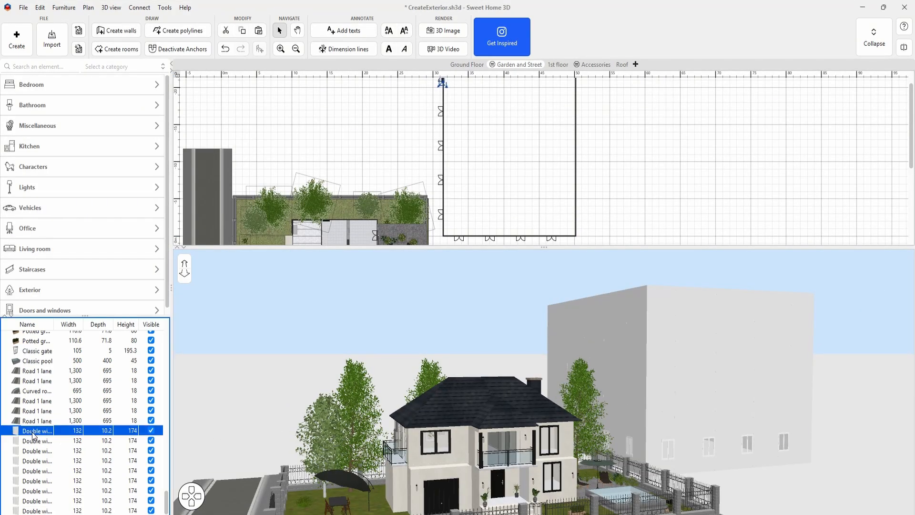
left_click(46, 511, "shift")
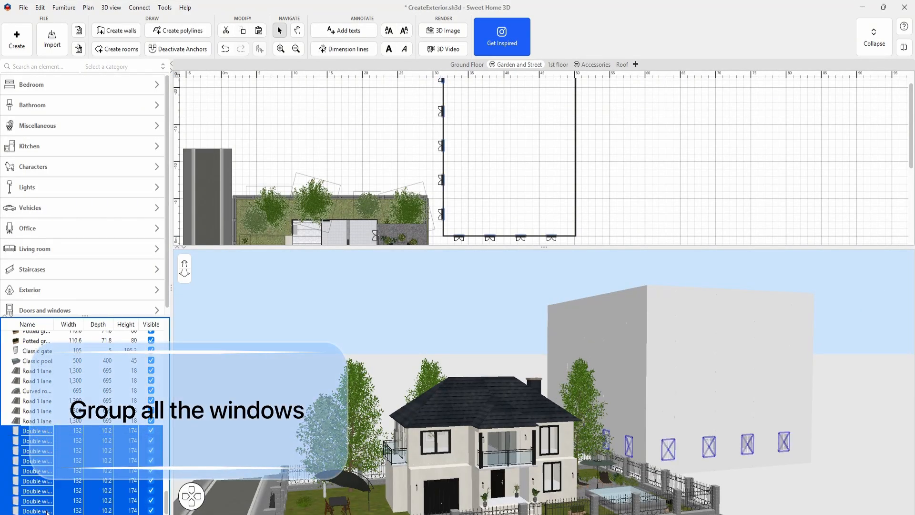
left_click(63, 7)
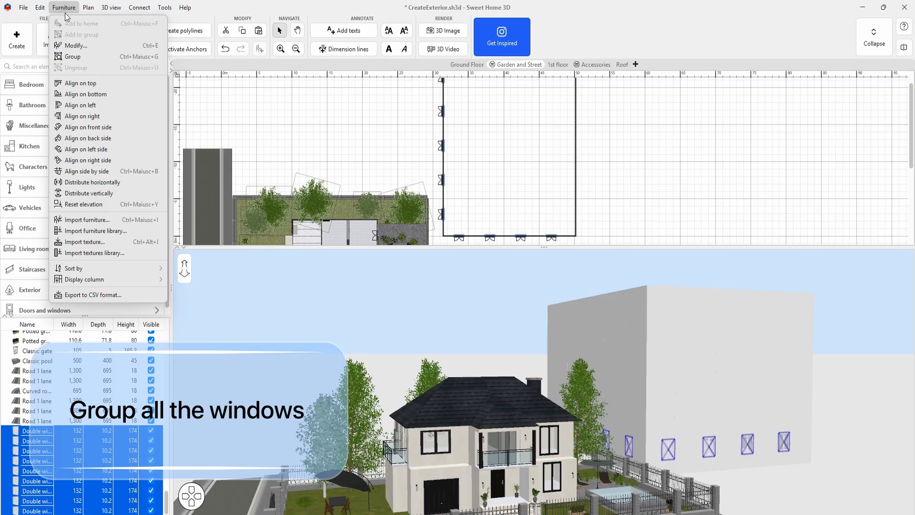
left_click(73, 57)
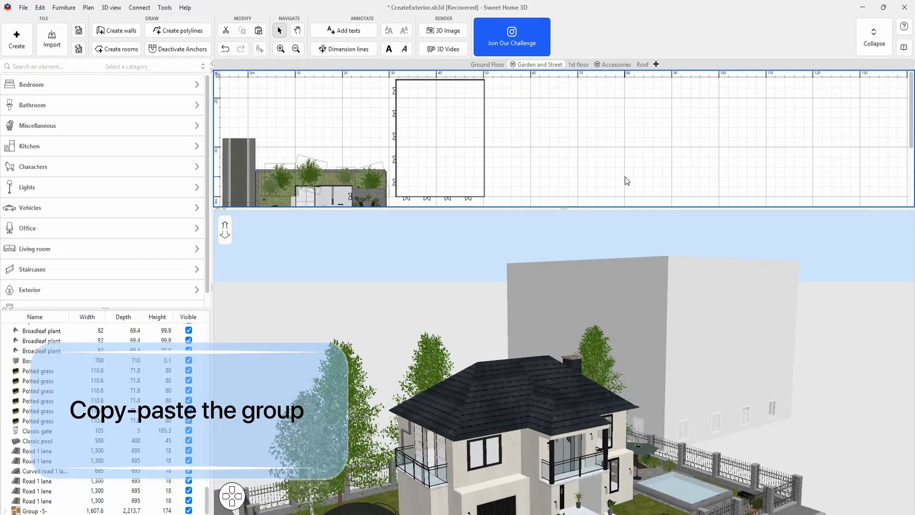
Paste a copy of the window group and set the elevation of its windows to 47+250 cm for the second row.
key("ctrl+v")
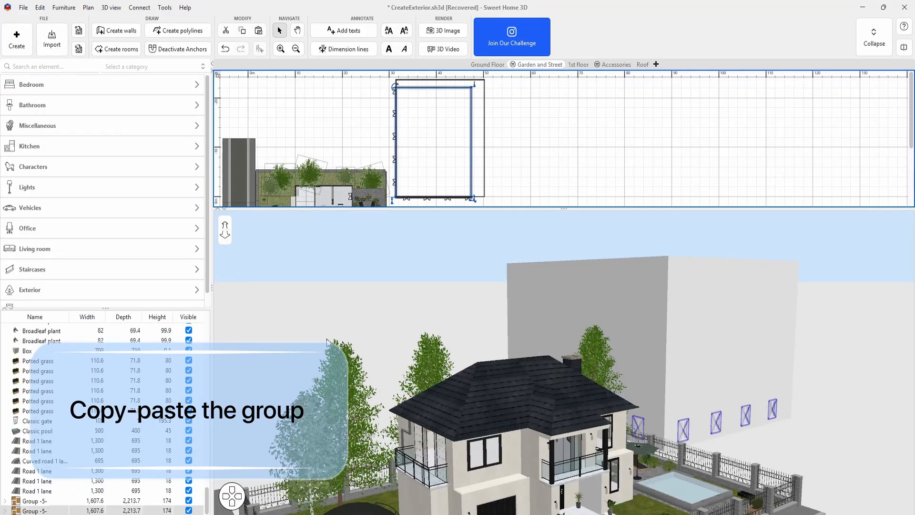
left_click(20, 509)
left_click(51, 433)
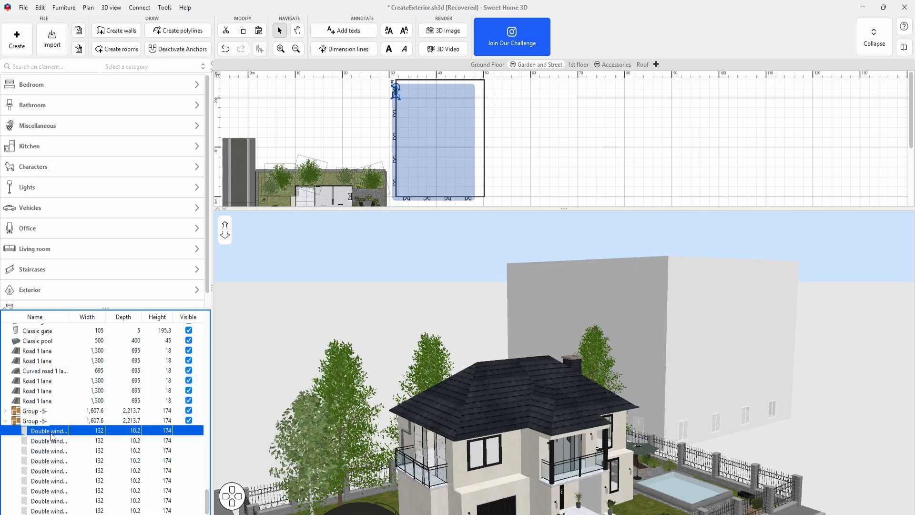
left_click(64, 510, "shift")
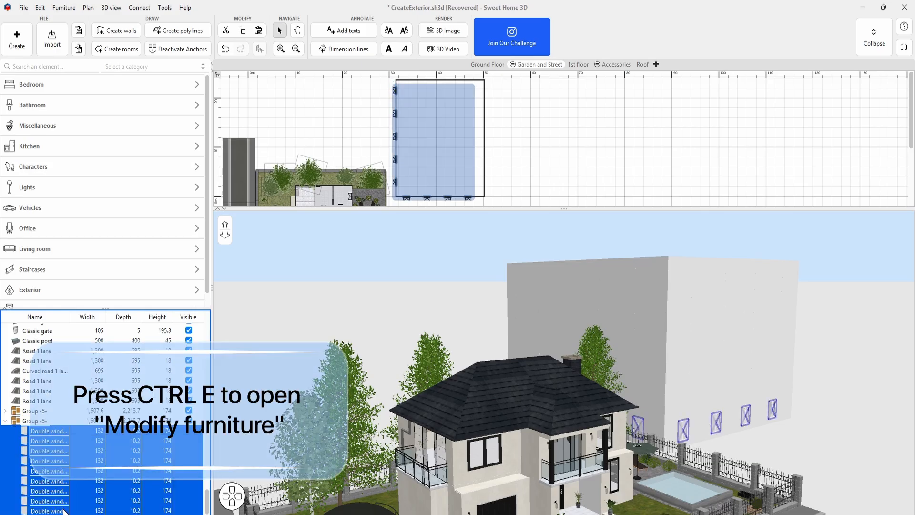
key("ctrl+e")
left_click(443, 244)
type("47")
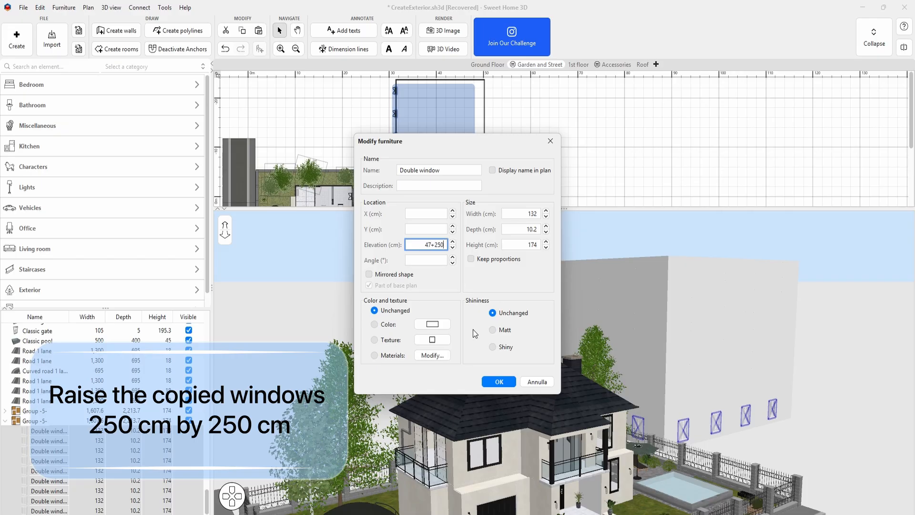
type("+250")
left_click(499, 381)
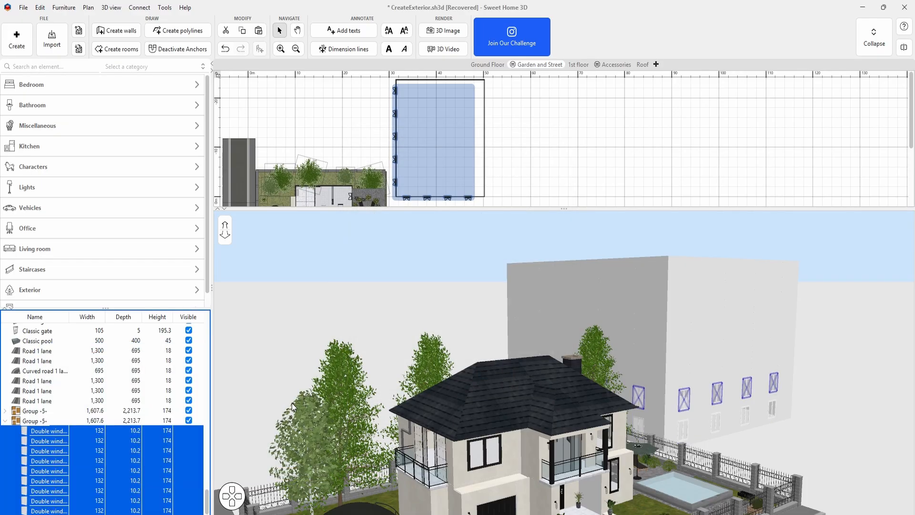
left_click(566, 173)
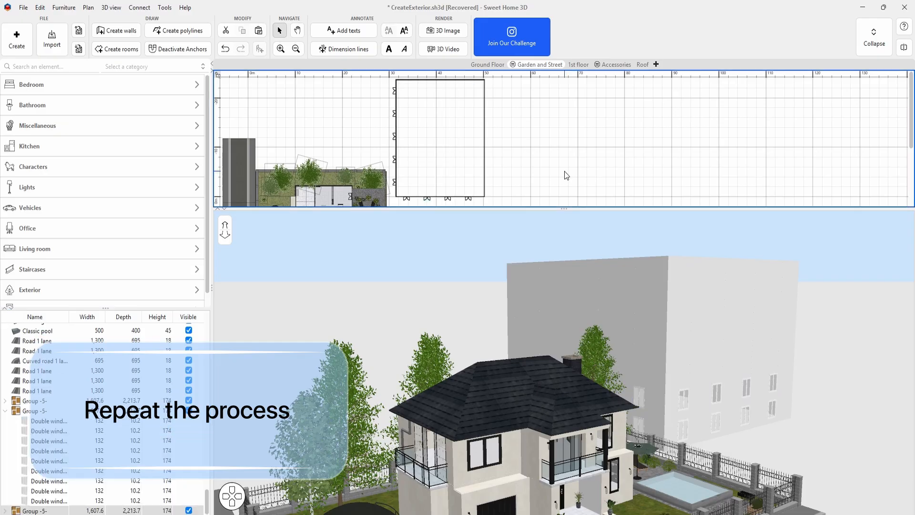
Paste another copy of the window group and set its windows' elevation to 297+250 cm for the third row.
key("ctrl+v")
left_click(6, 510)
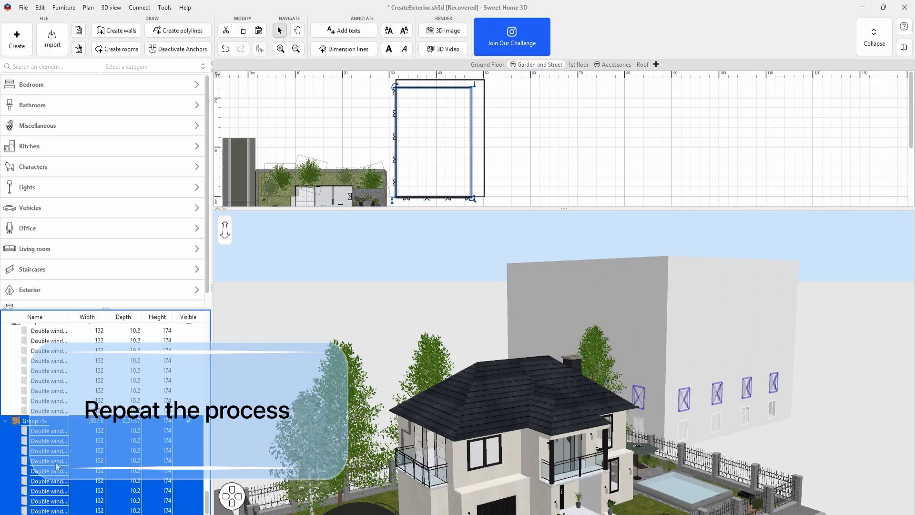
left_click(57, 432)
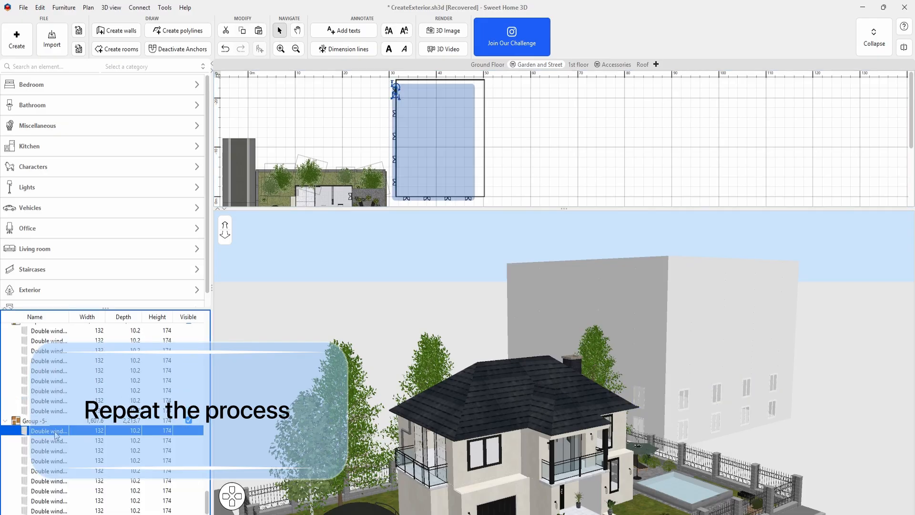
left_click(67, 510, "shift")
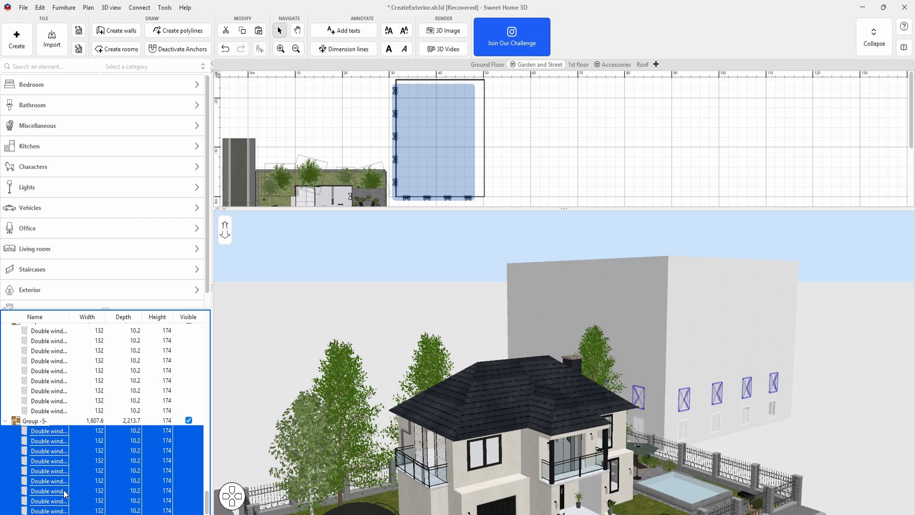
double_click(65, 494)
left_click(446, 245)
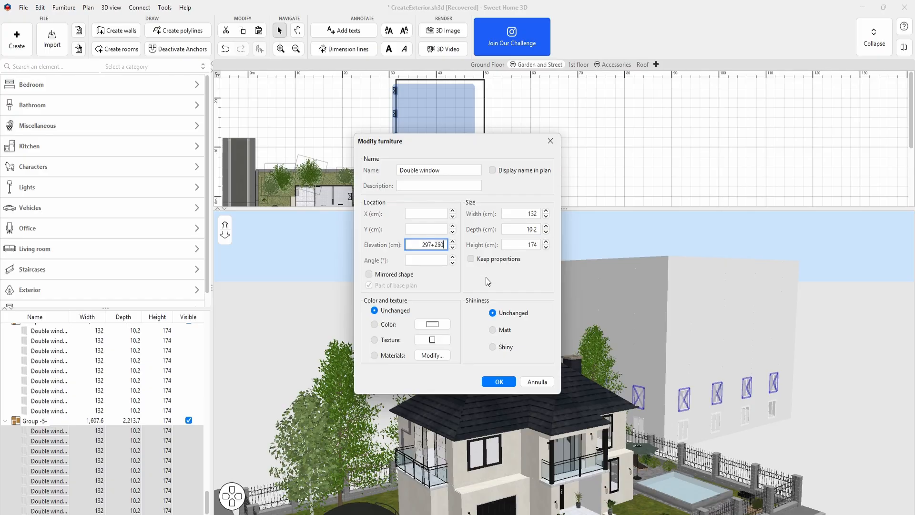
left_click(499, 382)
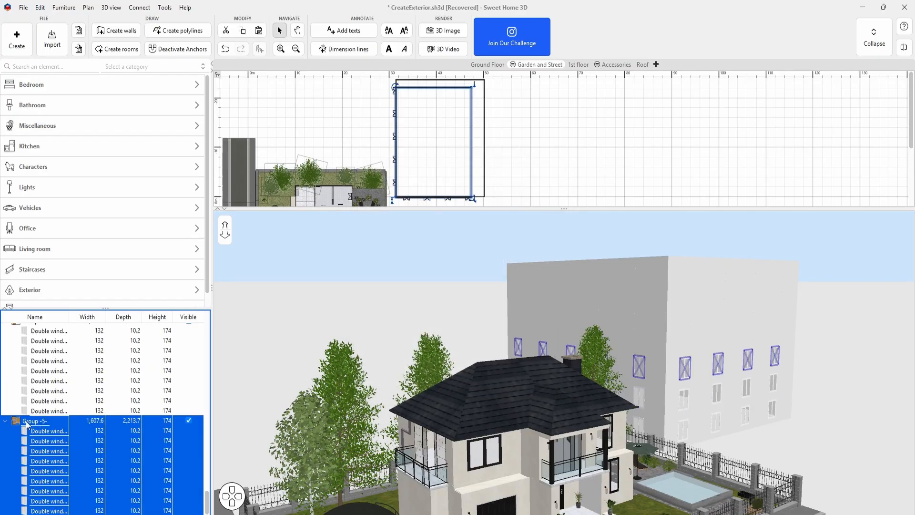
Raise the windows of the next group copy from 547 cm by another 250 cm to form the fourth row.
left_click(57, 430)
double_click(56, 510, "shift")
left_click(445, 245)
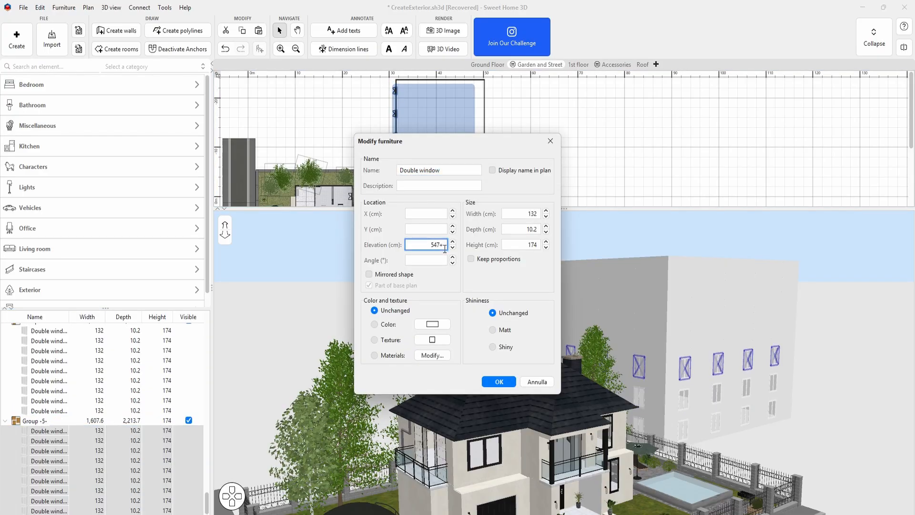
left_click(499, 382)
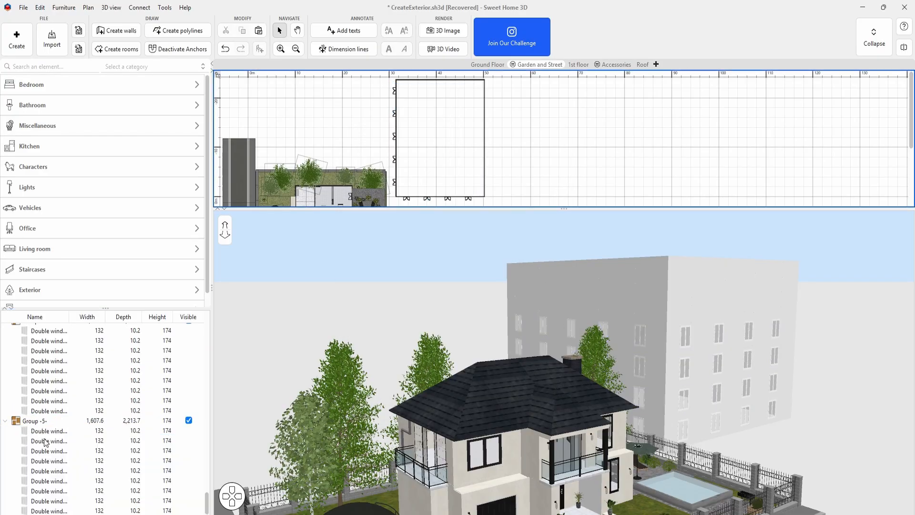
Raise the windows of the last group copy by another 250 cm to form the building's fifth, topmost row.
left_click(56, 430)
double_click(56, 510, "shift")
left_click(445, 244)
type("+25")
key("Return")
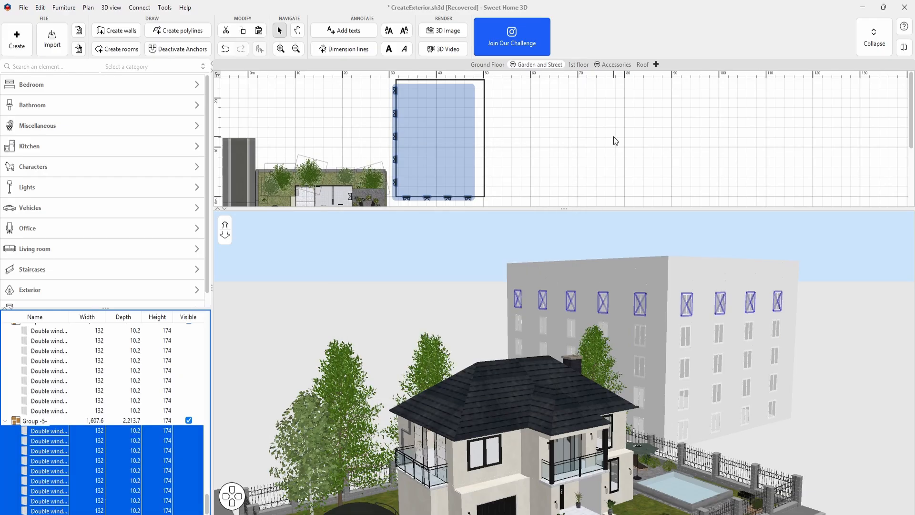
left_click(613, 136)
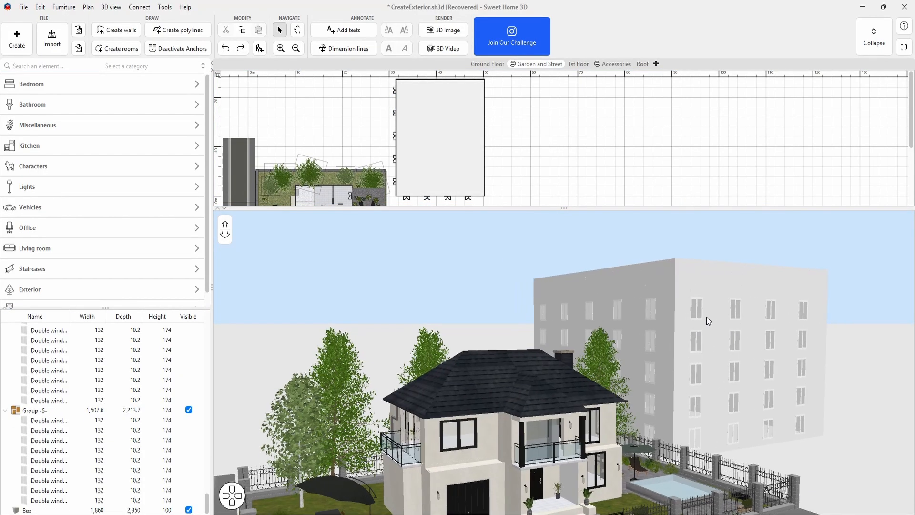
Apply the recently used light concrete texture at 700% scale to the right side of the neighboring building's front wall.
double_click(709, 288)
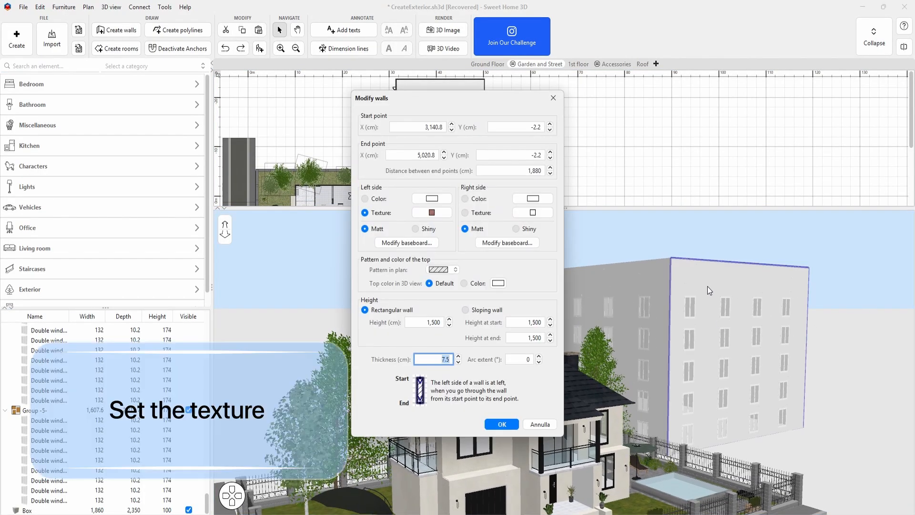
left_click(533, 212)
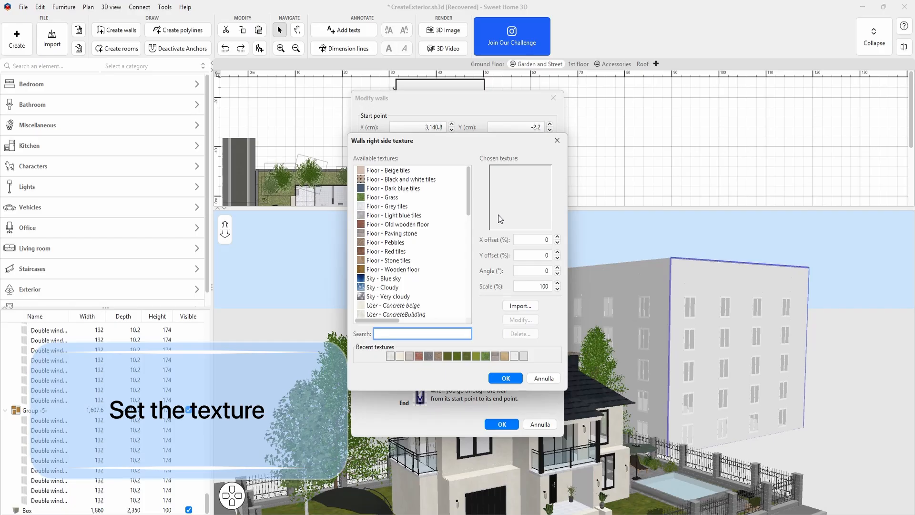
left_click(390, 356)
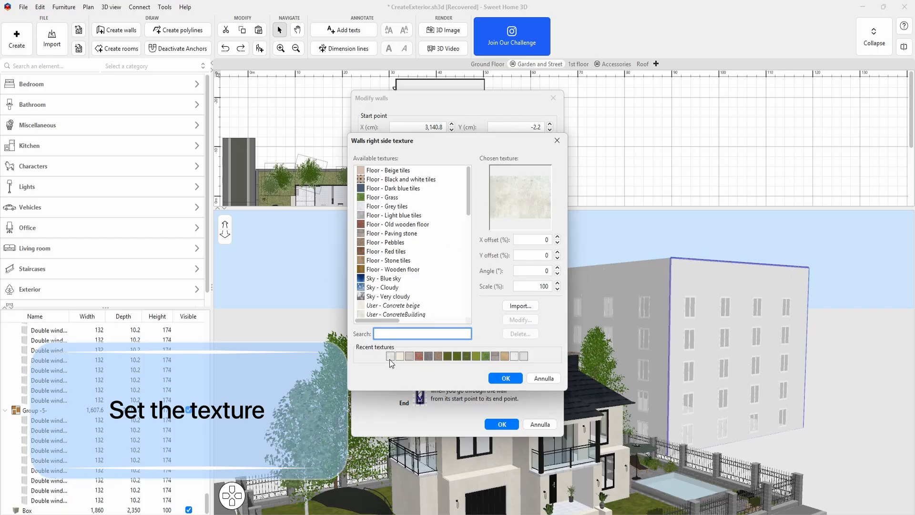
left_click(536, 288)
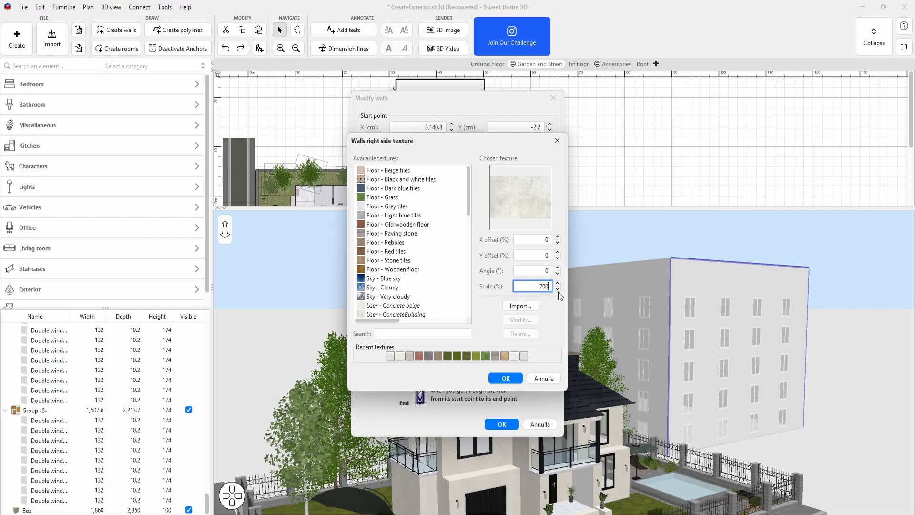
left_click(506, 379)
left_click(509, 425)
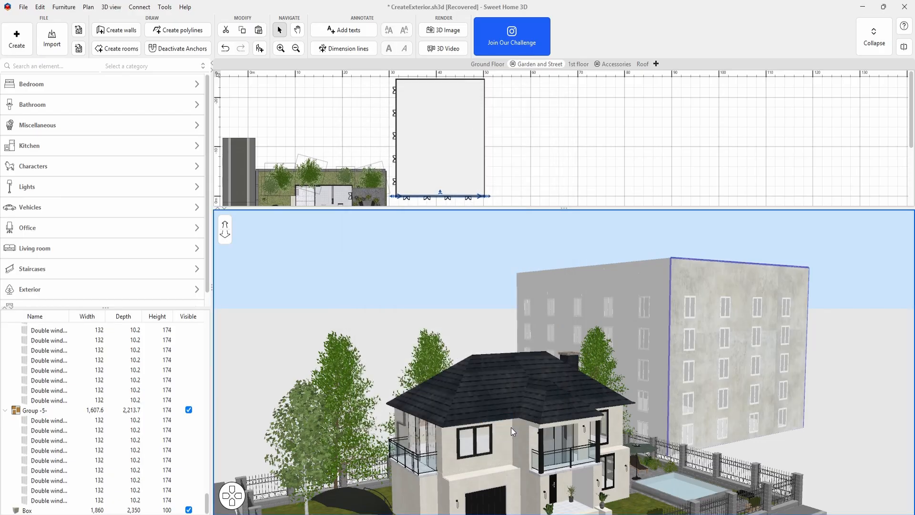
Give the right side of the building's wall facing the house the same concrete texture at 700% scale.
double_click(621, 280)
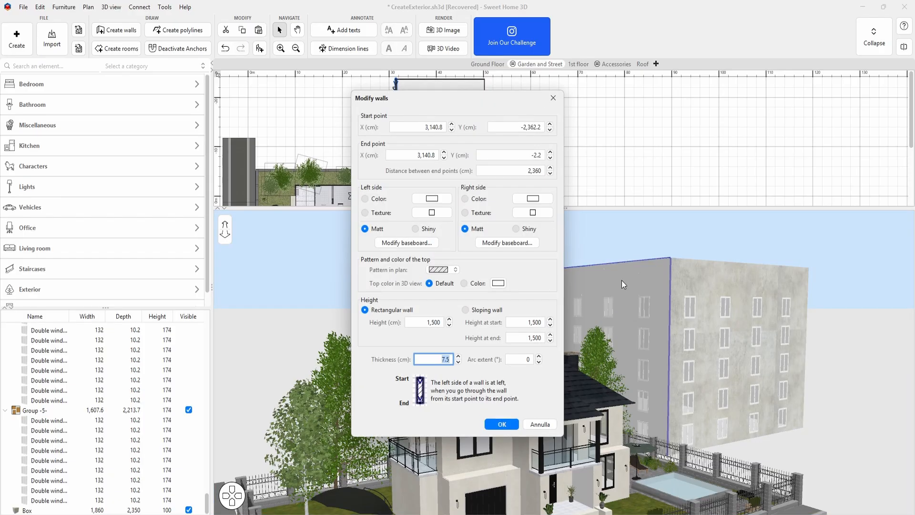
left_click(532, 212)
left_click(391, 356)
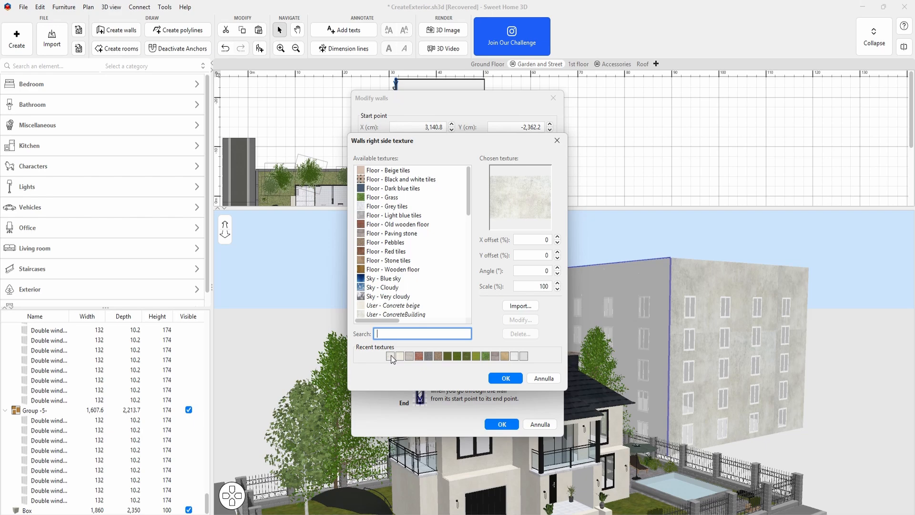
left_click(557, 287)
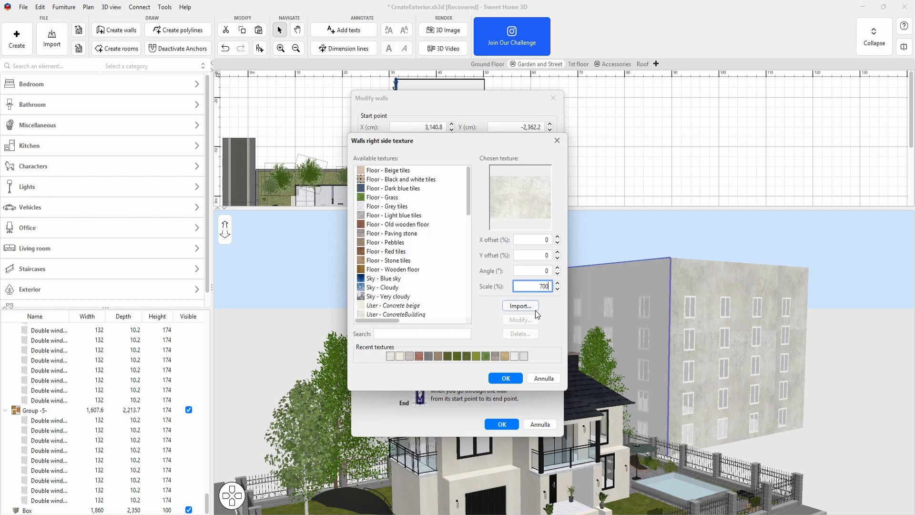
type("7000")
left_click(506, 377)
left_click(502, 422)
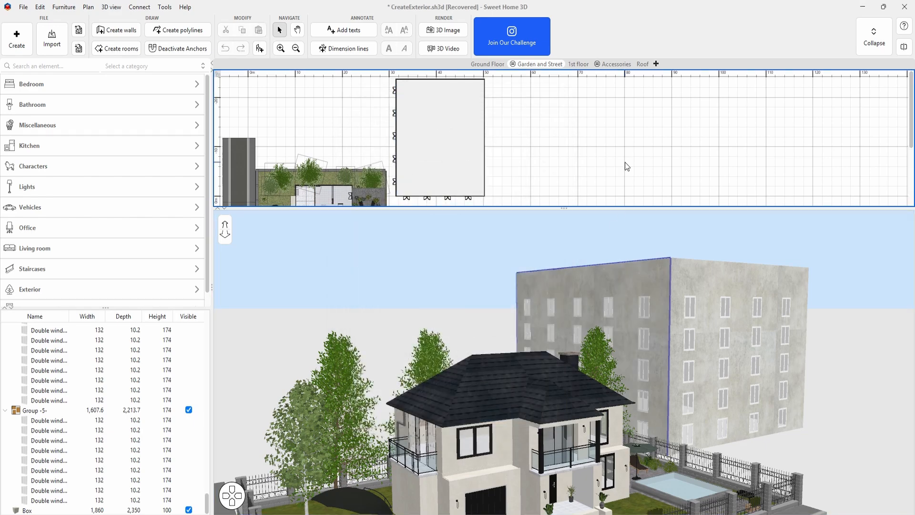
Apply the recently used light concrete texture to the box that forms the neighboring building's flat roof.
mouse_move(714, 324)
left_mouse_down()
mouse_move(677, 304)
mouse_move(649, 314)
mouse_move(658, 327)
mouse_move(726, 327)
left_mouse_up()
double_click(636, 233)
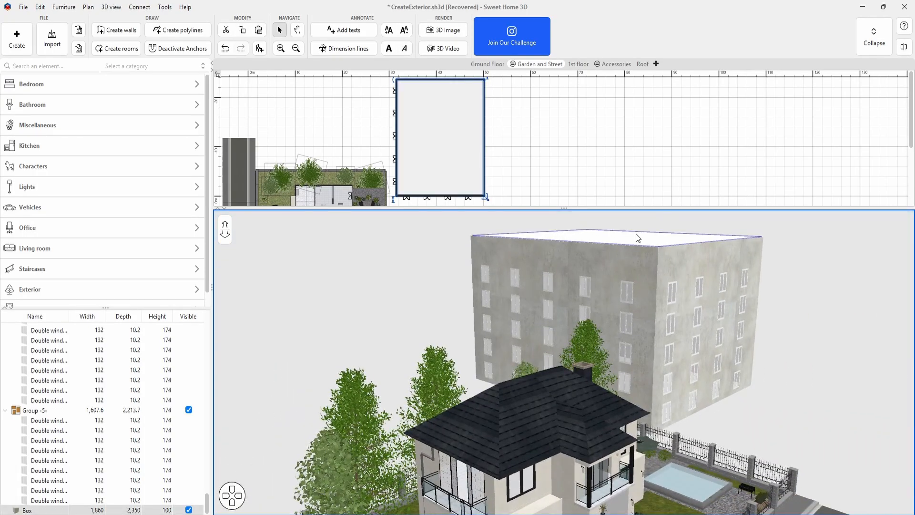
left_click(391, 346)
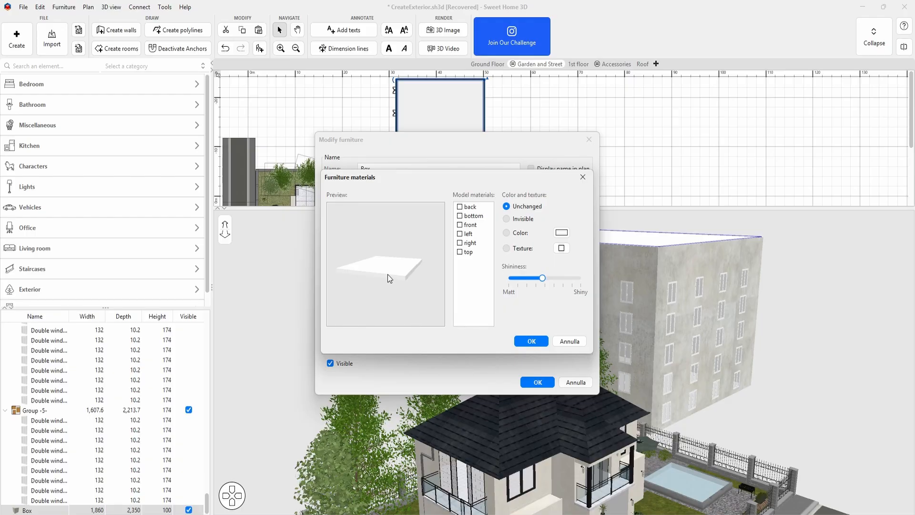
left_click(562, 249)
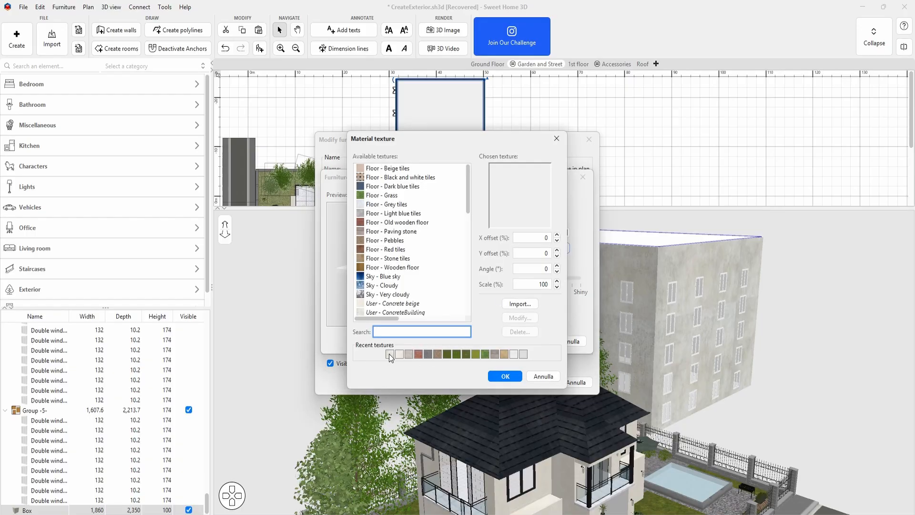
left_click(390, 354)
left_click(505, 376)
left_click(533, 378)
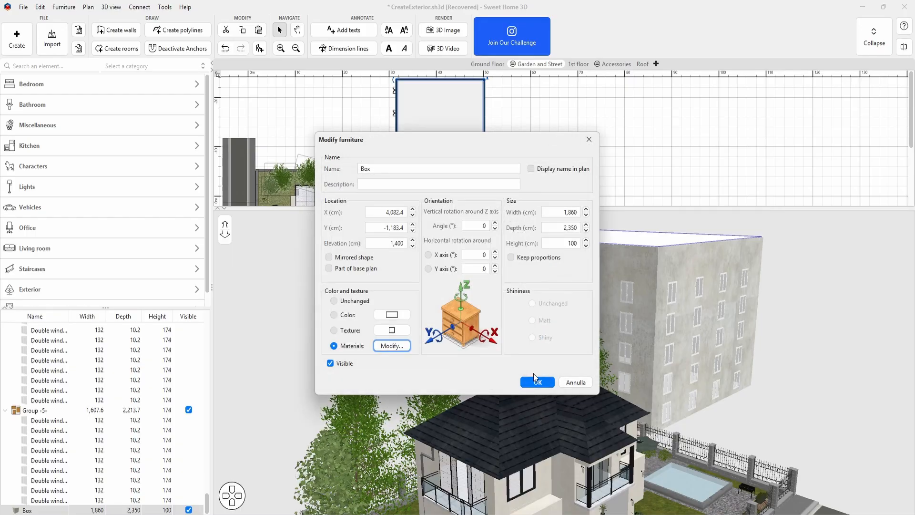
left_click(533, 376)
left_click_drag(670, 341, 622, 316)
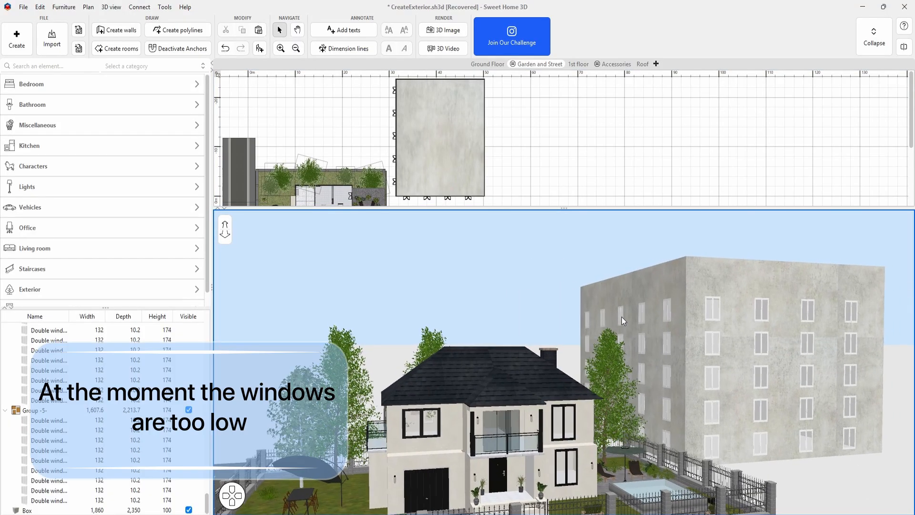
Raise all windows of the last group copy from 1047 cm by another 250 cm to form the building's top row.
left_click(40, 466)
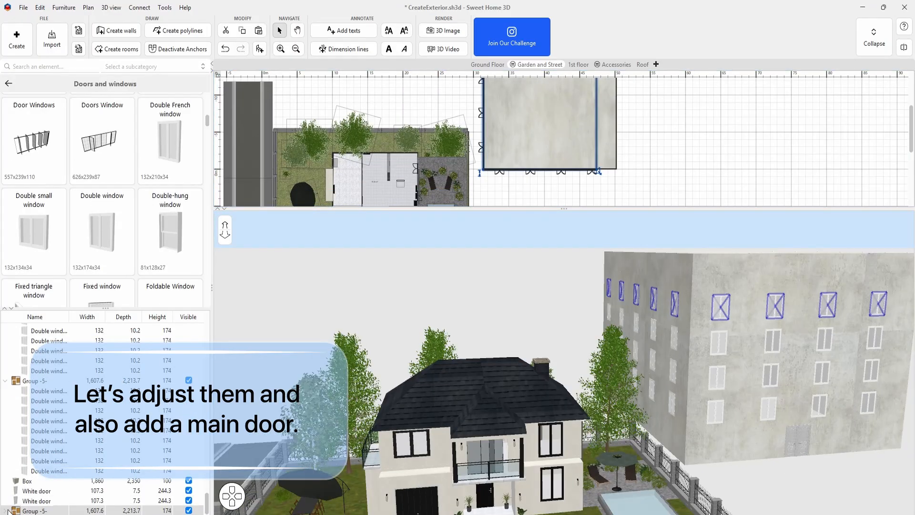
left_click(35, 487)
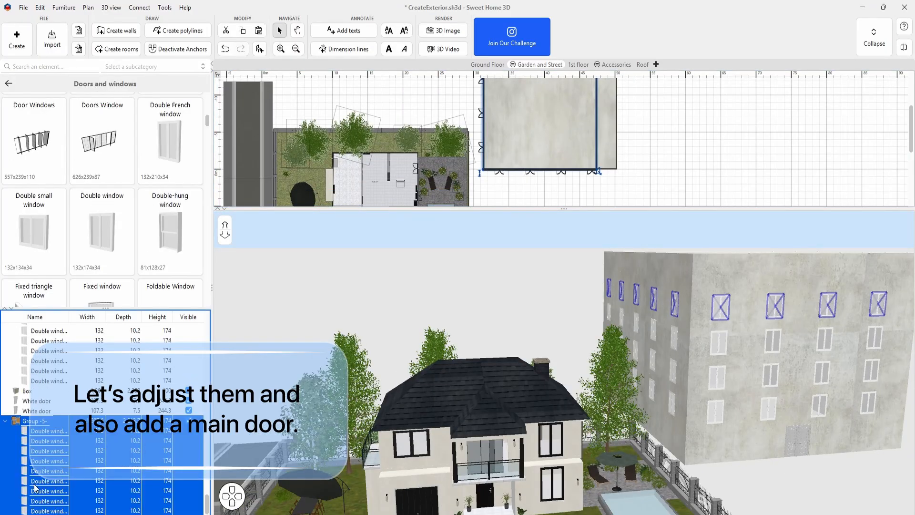
left_click(56, 433)
left_click(58, 510, "shift")
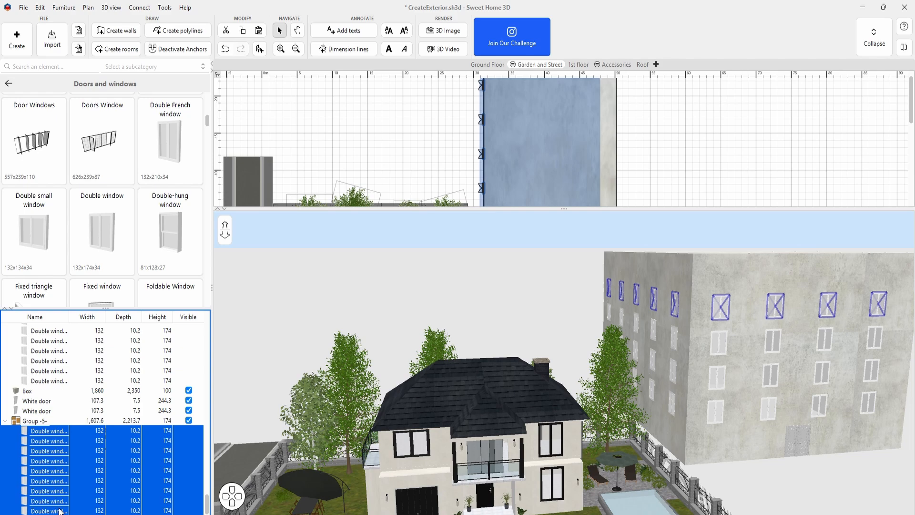
double_click(64, 479)
left_click(444, 246)
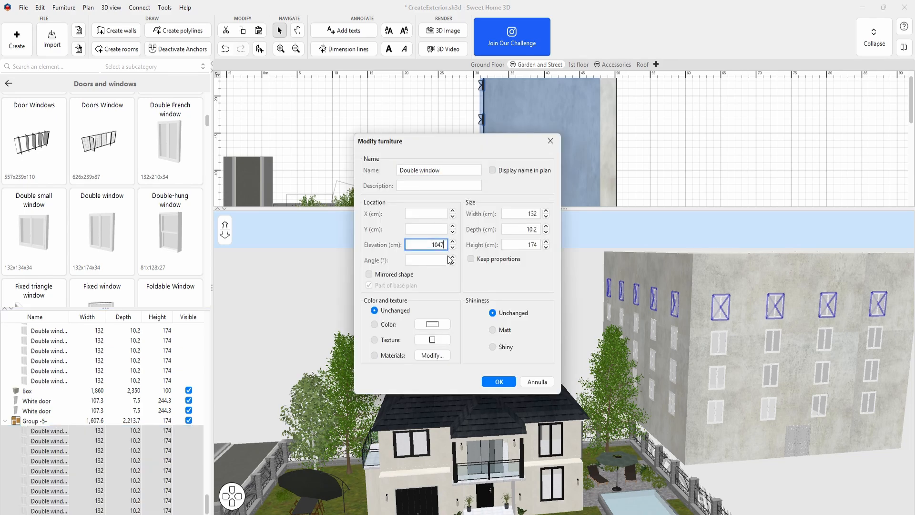
type("+250")
left_click(498, 381)
Increase the height of the neighboring building's rectangular walls beyond 1,500 cm.
left_click(491, 143)
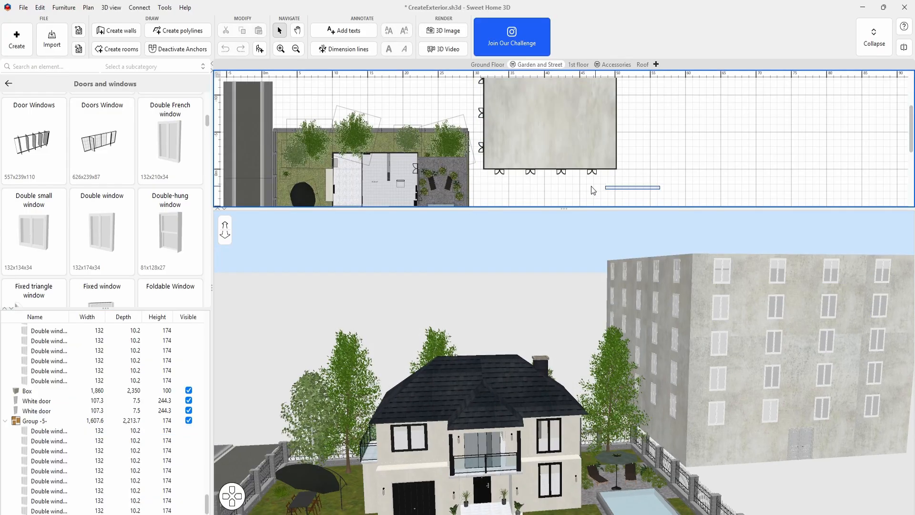
left_click(613, 104)
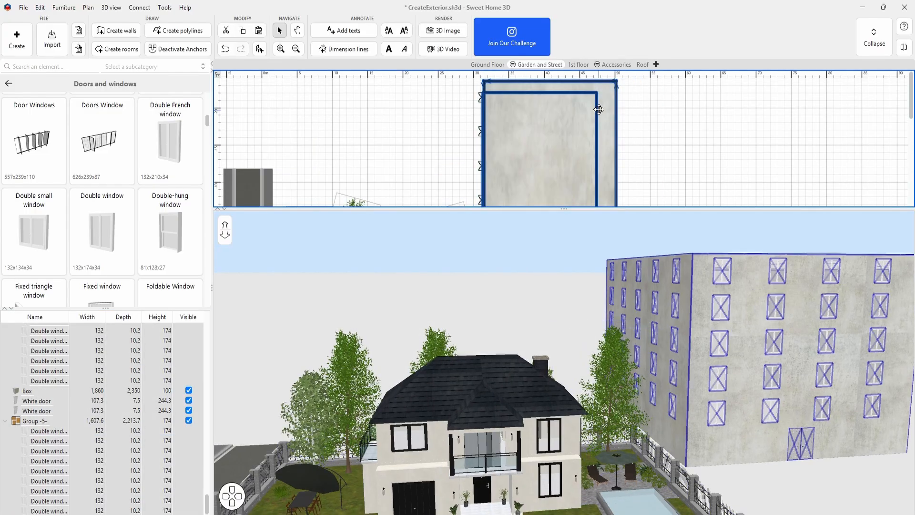
right_click(614, 104)
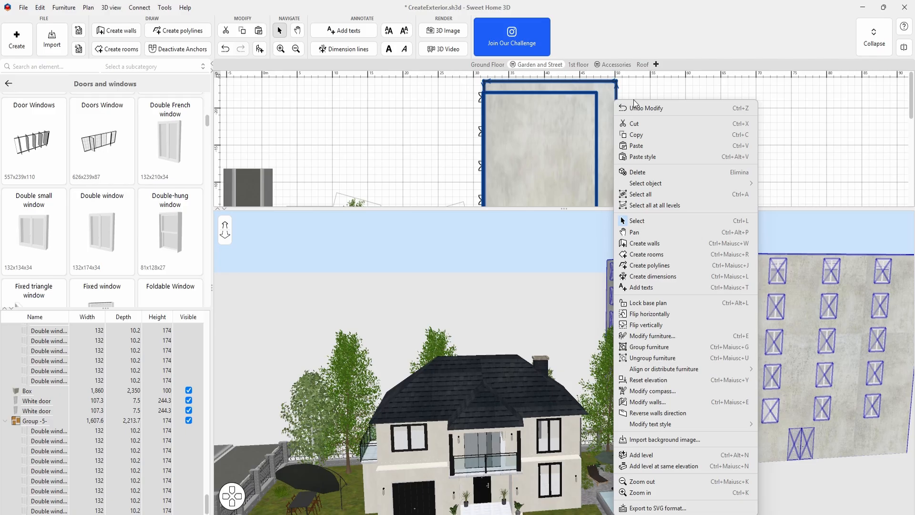
left_click(665, 405)
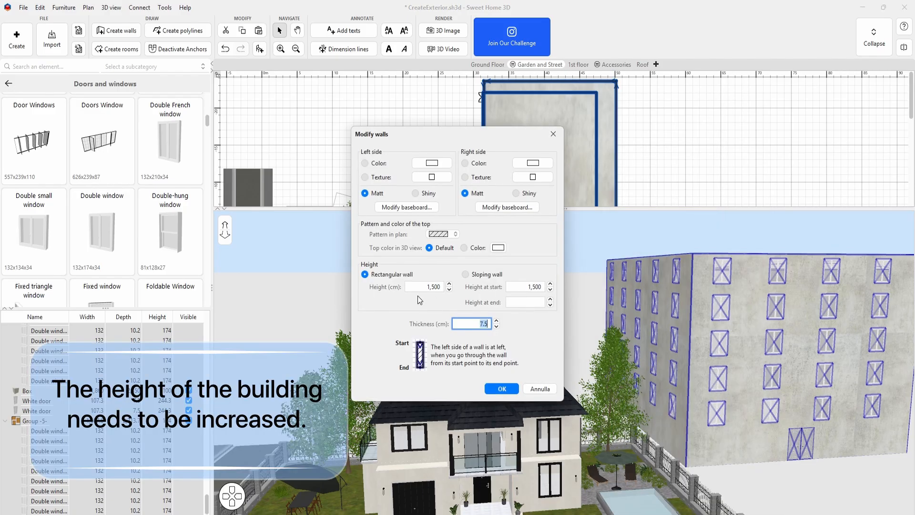
left_click(435, 286)
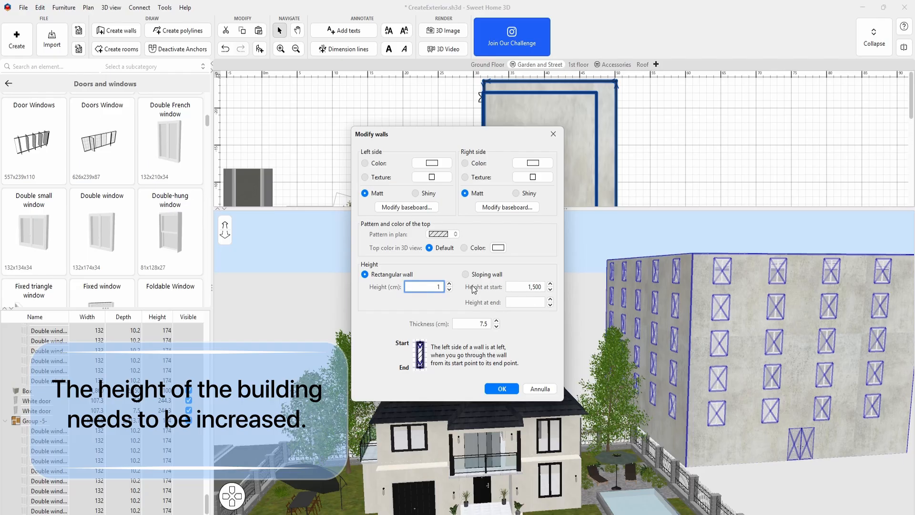
left_click(502, 388)
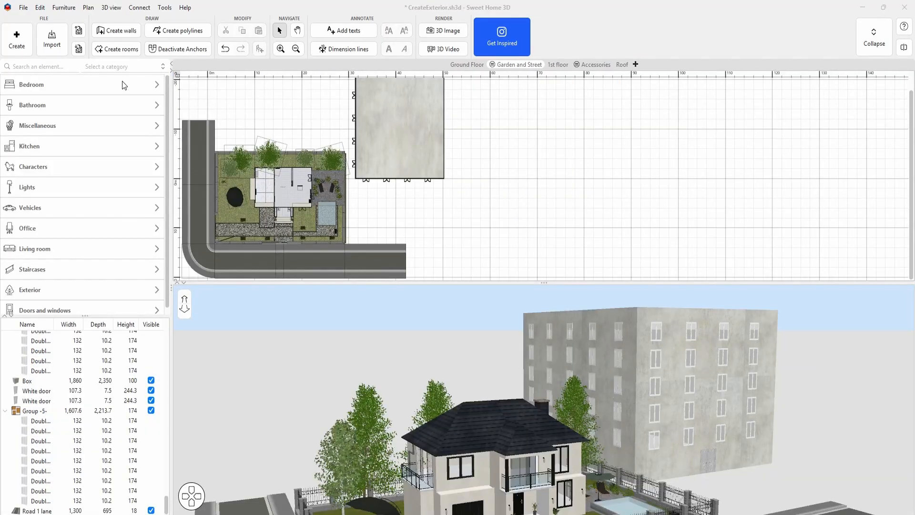
Create a new home from the demo "3-Bedroom house with attic".
left_click(24, 9)
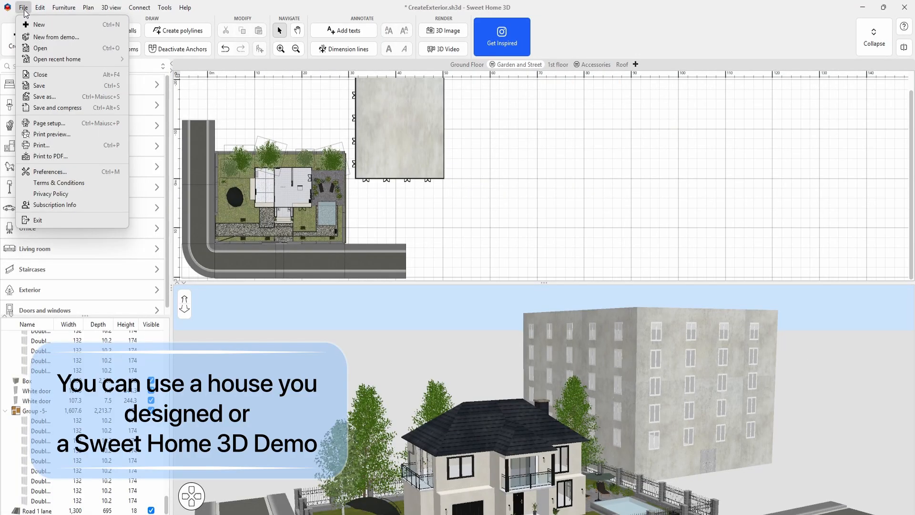
left_click(44, 36)
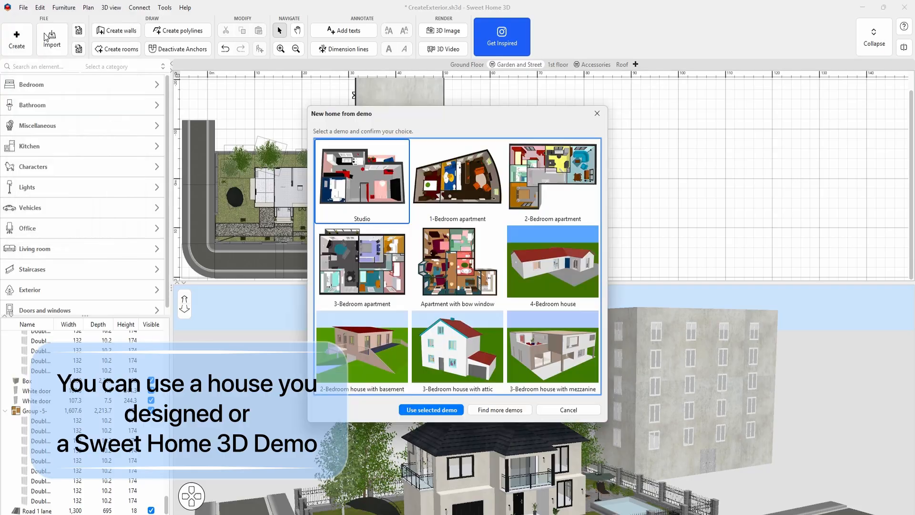
left_click(465, 355)
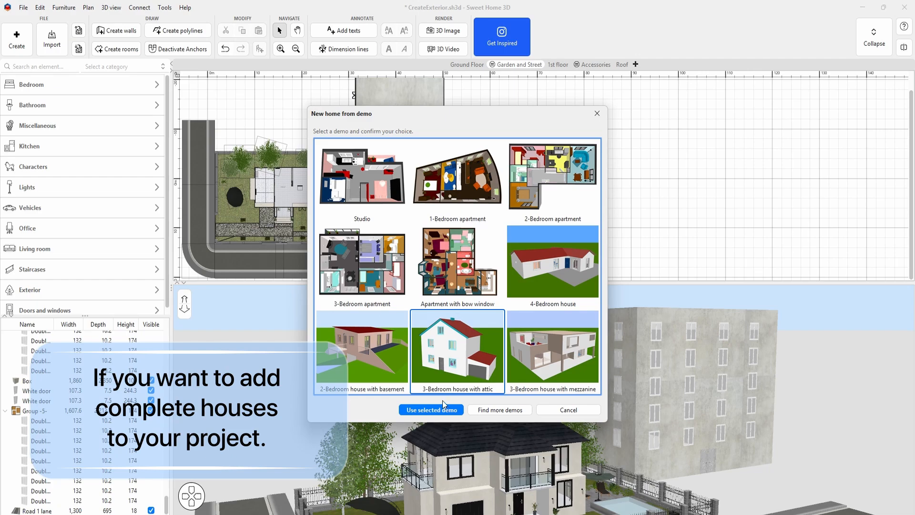
left_click(435, 409)
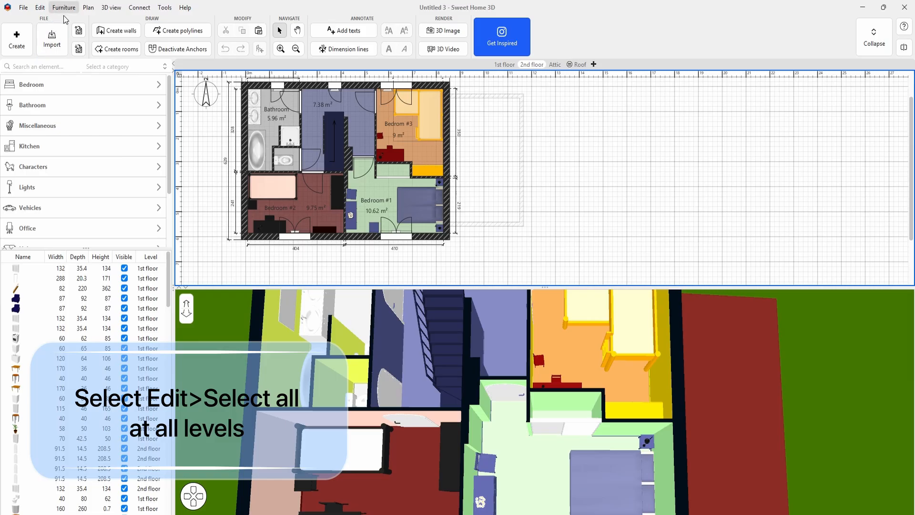
Select all items of the demo house at all levels and export only that selection to OBJ format as HouseDemo.obj in the House folder.
left_click(48, 6)
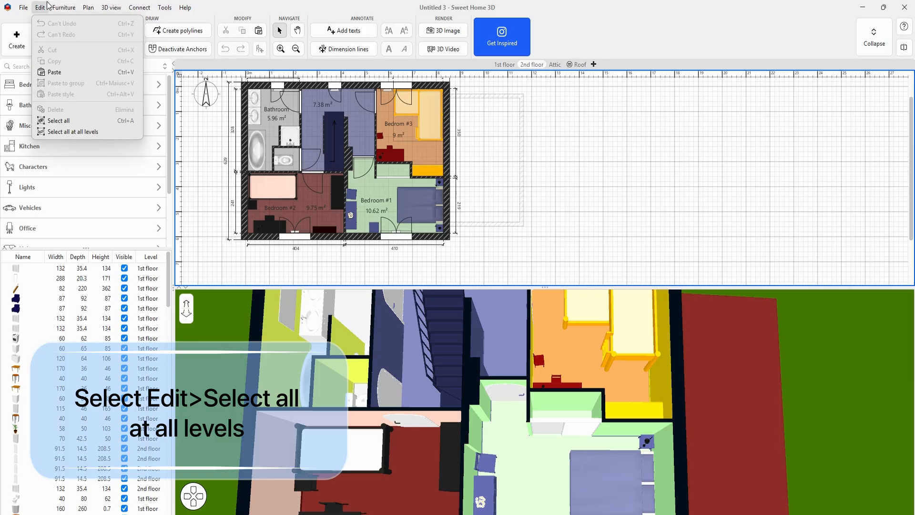
left_click(86, 134)
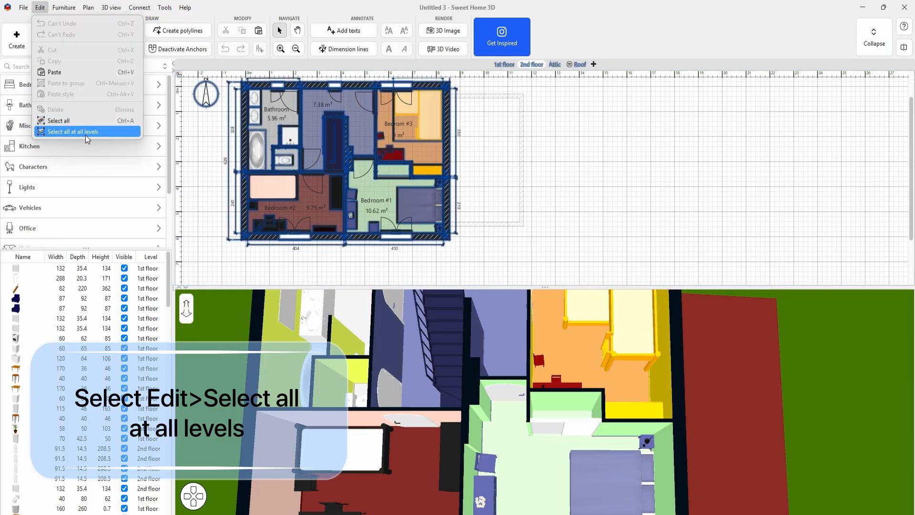
left_click(85, 136)
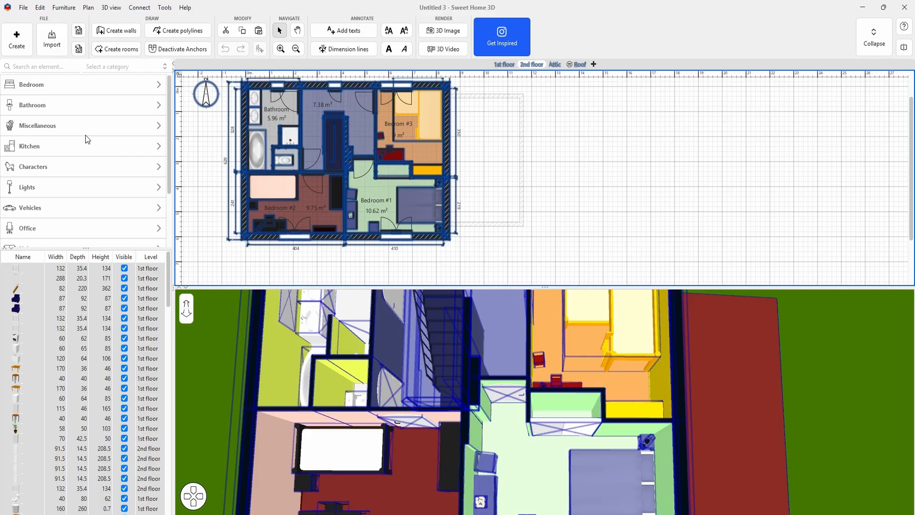
left_click(109, 9)
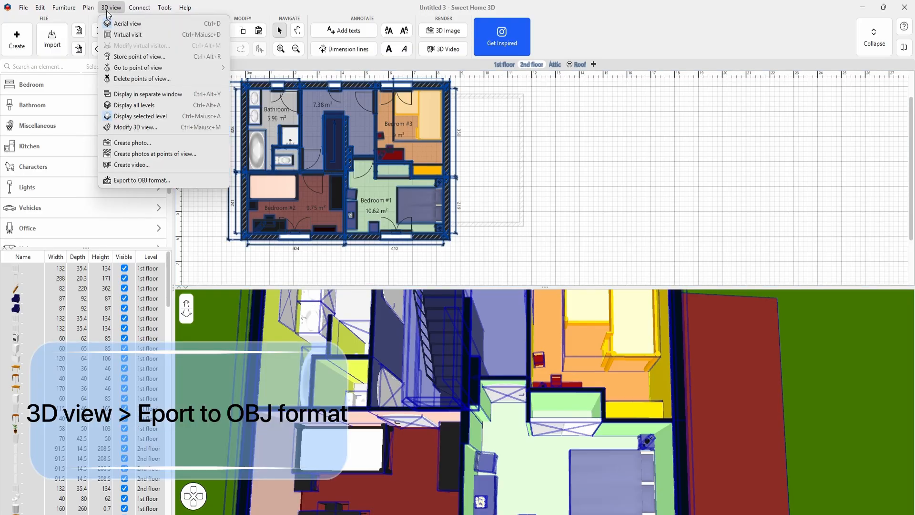
left_click(199, 179)
left_click(393, 223)
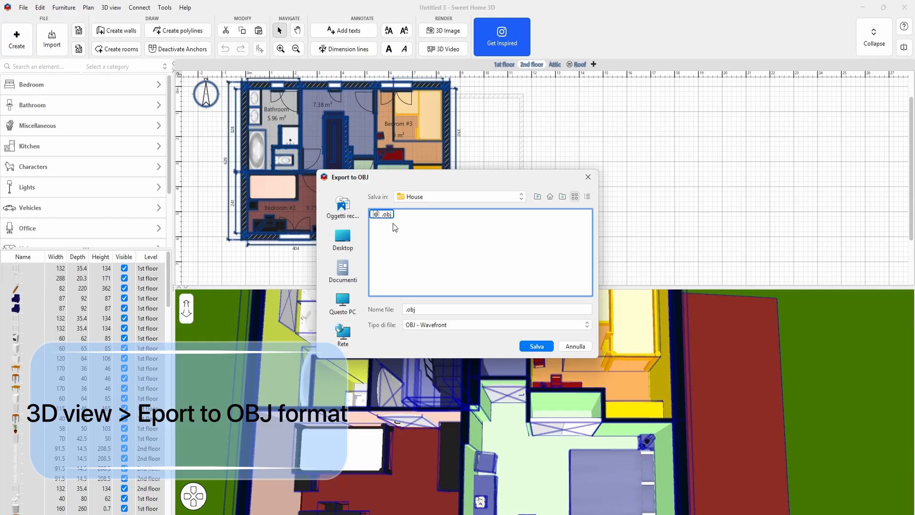
left_click(409, 310)
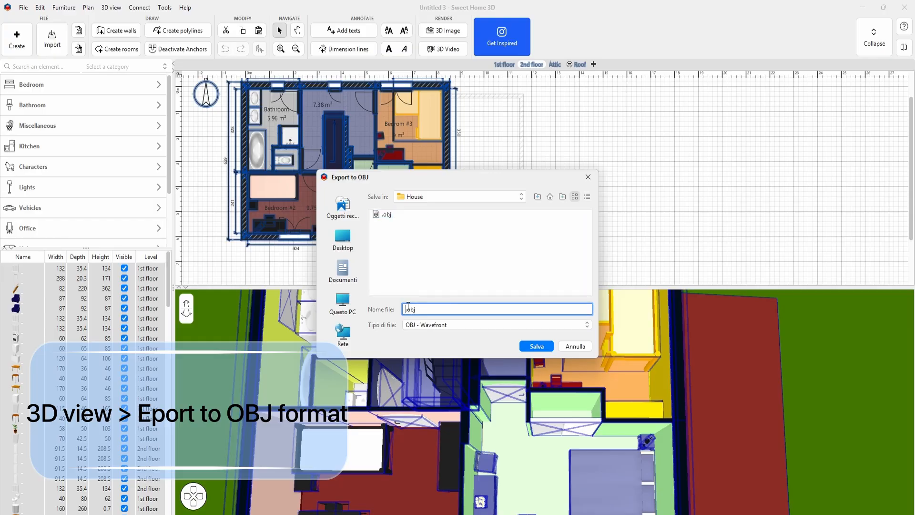
type("HouseDemo")
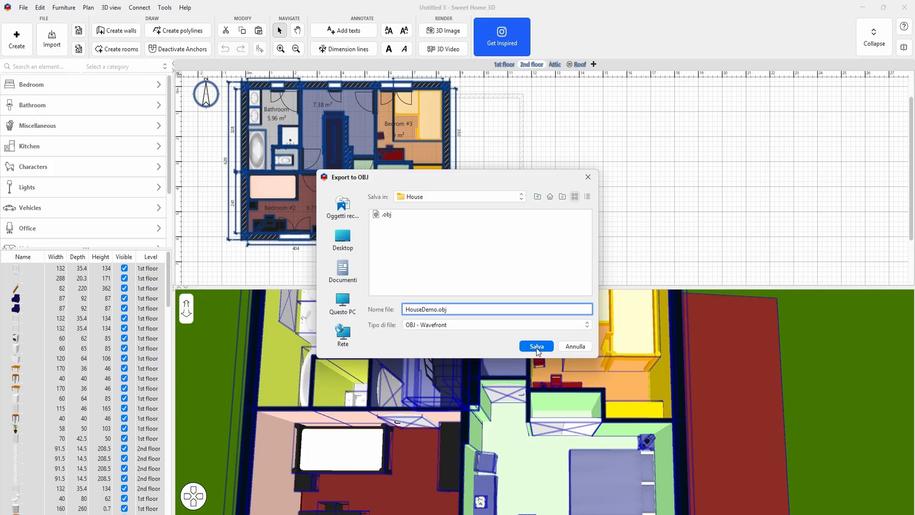
left_click(536, 346)
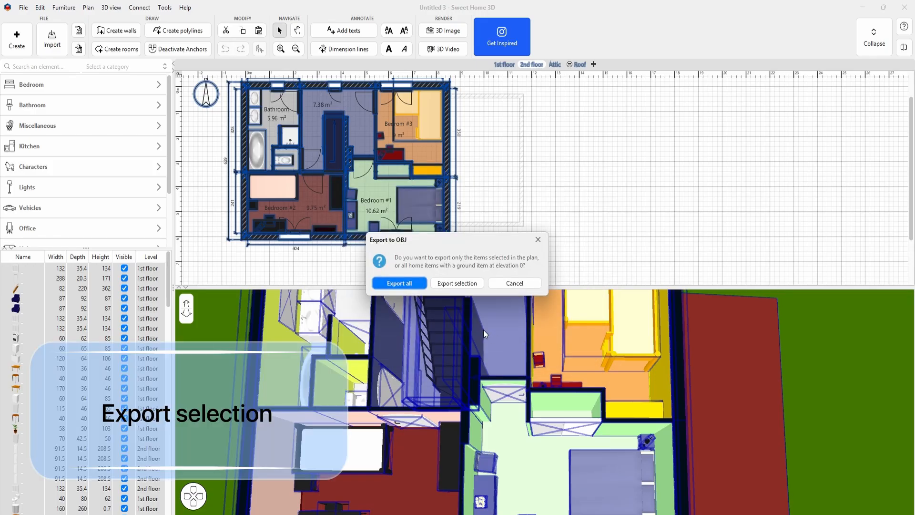
left_click(452, 284)
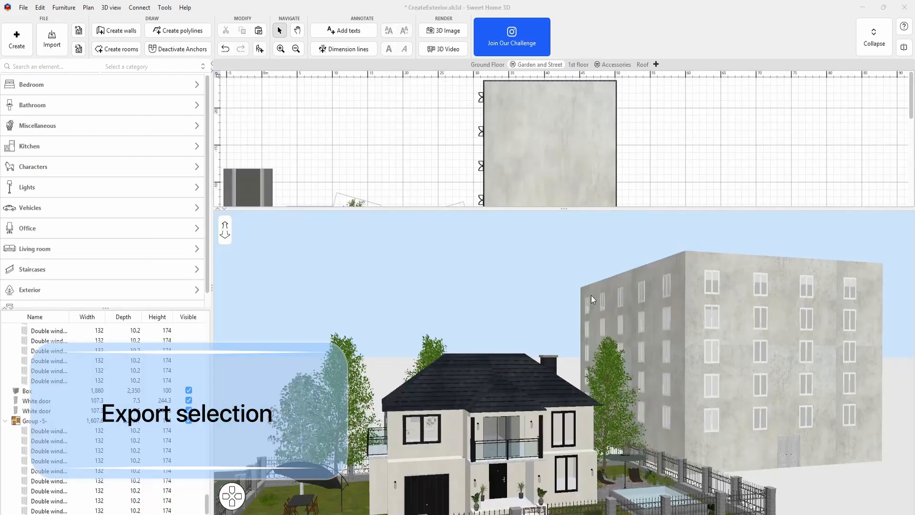
In the CreateExterior project, import the House.obj model as furniture with the wizard's default settings and move the house behind the garden.
left_click_drag(565, 349, 576, 352)
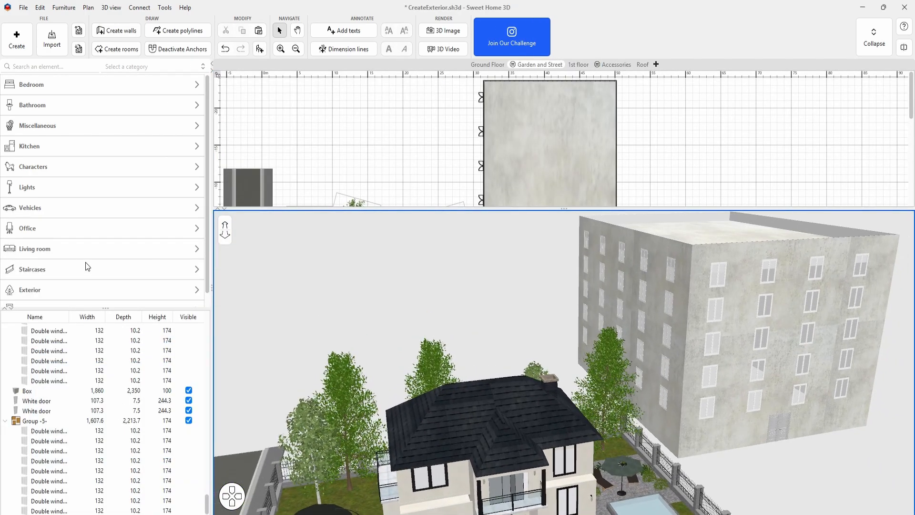
left_click(69, 9)
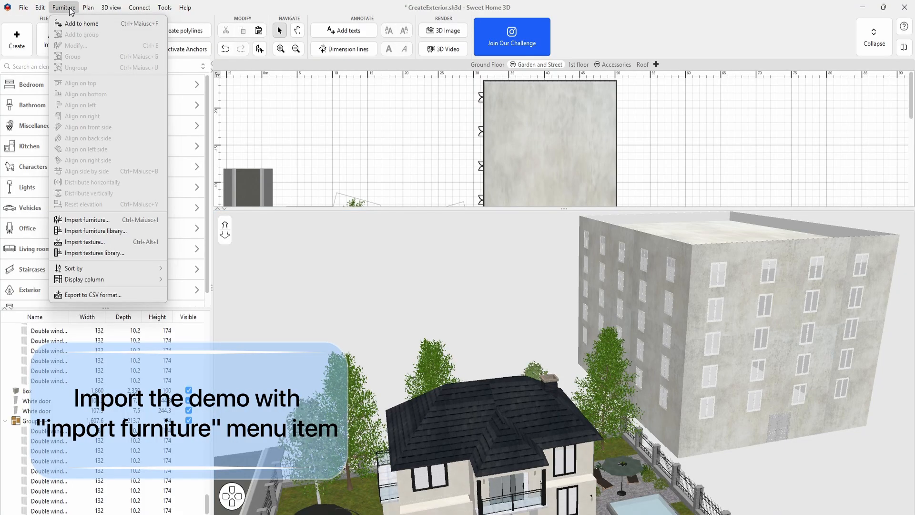
left_click(87, 222)
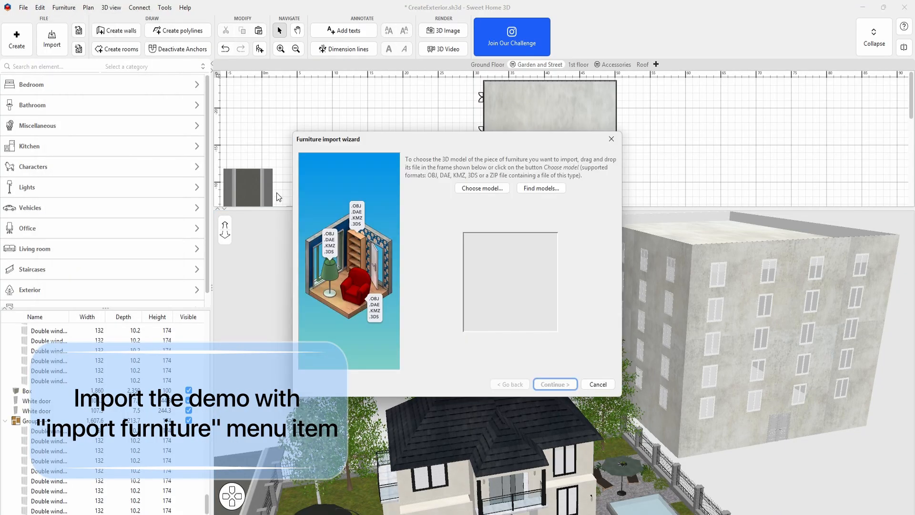
left_click(480, 189)
left_click(442, 219)
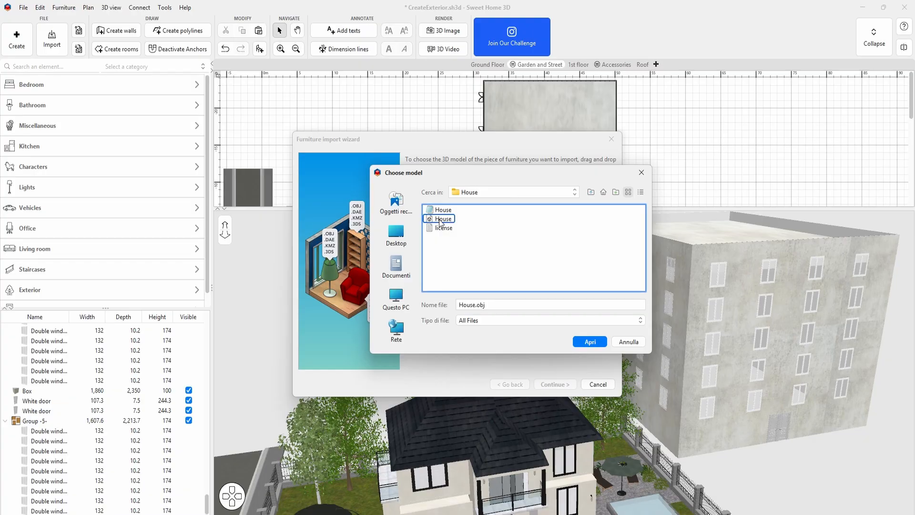
left_click(588, 342)
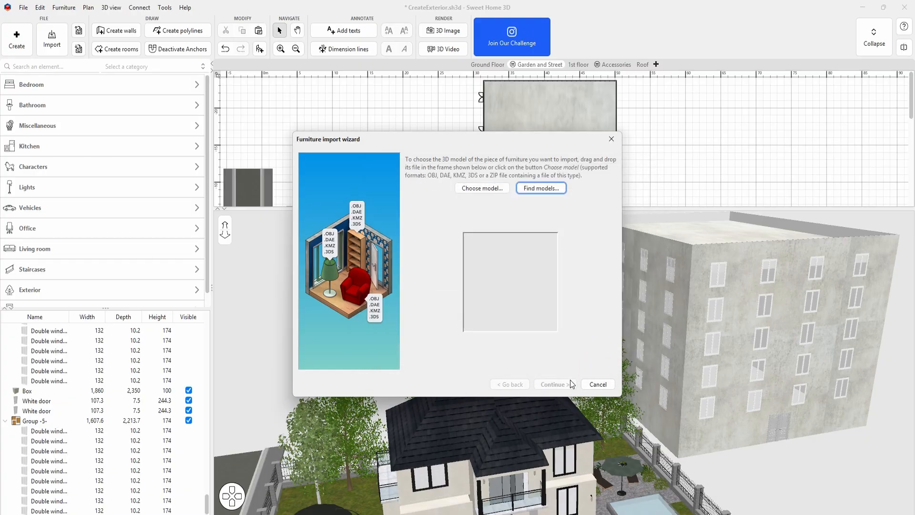
left_click(559, 384)
left_click(559, 385)
left_click(559, 385)
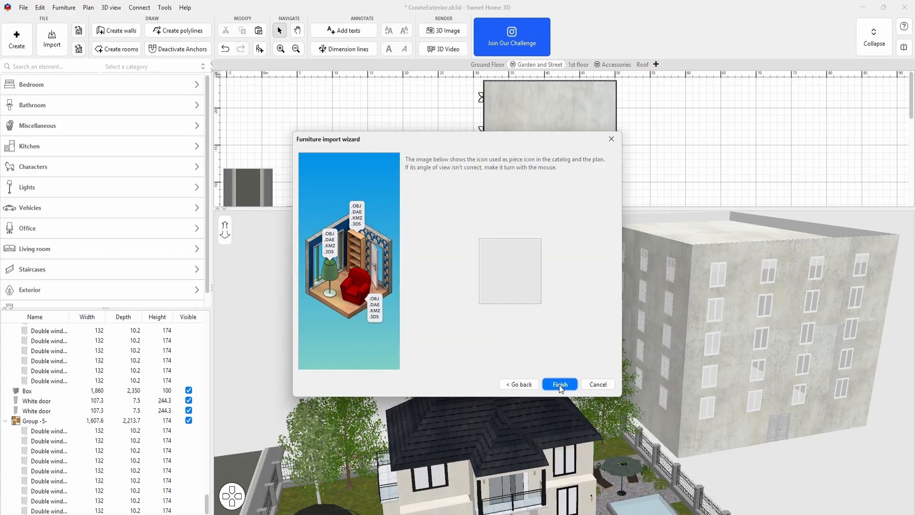
left_click(559, 385)
left_click_drag(317, 176, 340, 127)
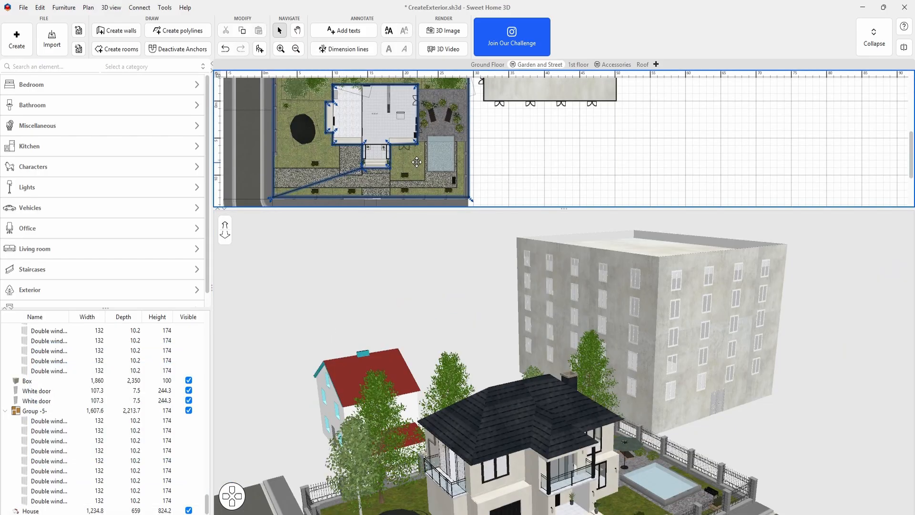
Copy the garden lawn, the surrounding fence groups and the classic gate to the plot behind, around the imported house.
mouse_move(417, 162)
left_mouse_down("ctrl")
mouse_move(410, 73)
mouse_move(414, 230)
mouse_move(415, 142)
mouse_move(416, 156)
left_mouse_up("ctrl")
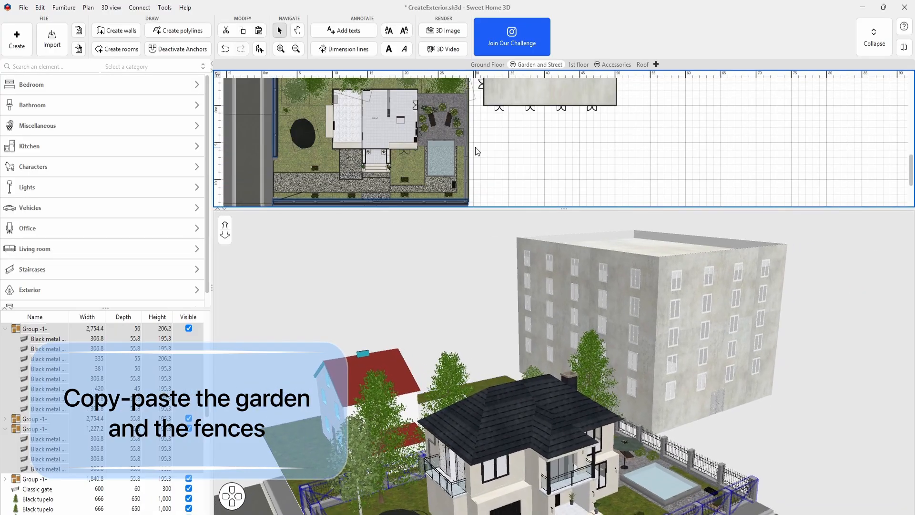
scroll(438, 174, "up", 5)
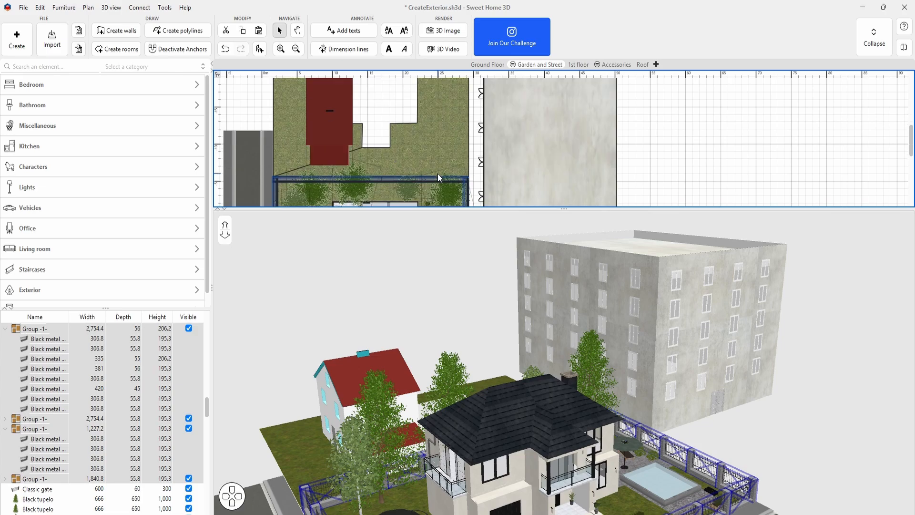
left_click_drag(438, 173, 428, 143, "ctrl")
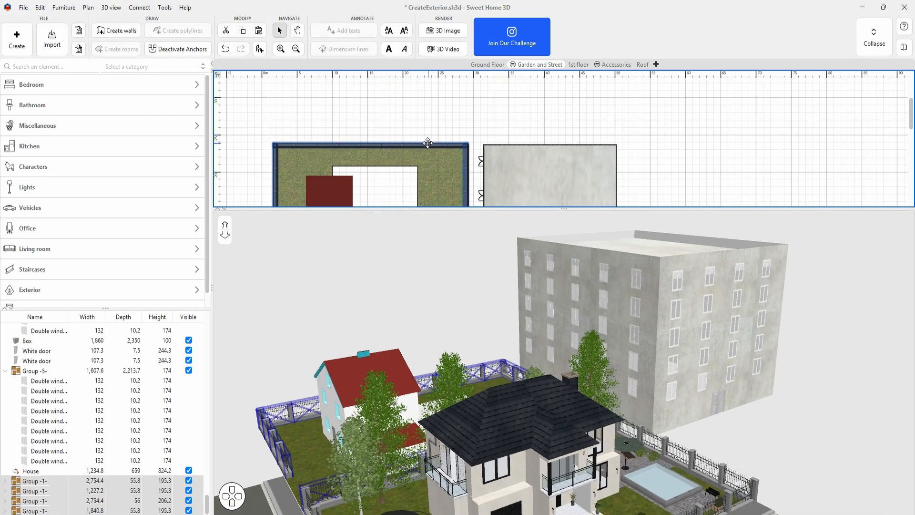
scroll(363, 96, "down", 5)
left_click_drag(287, 68, 279, 158)
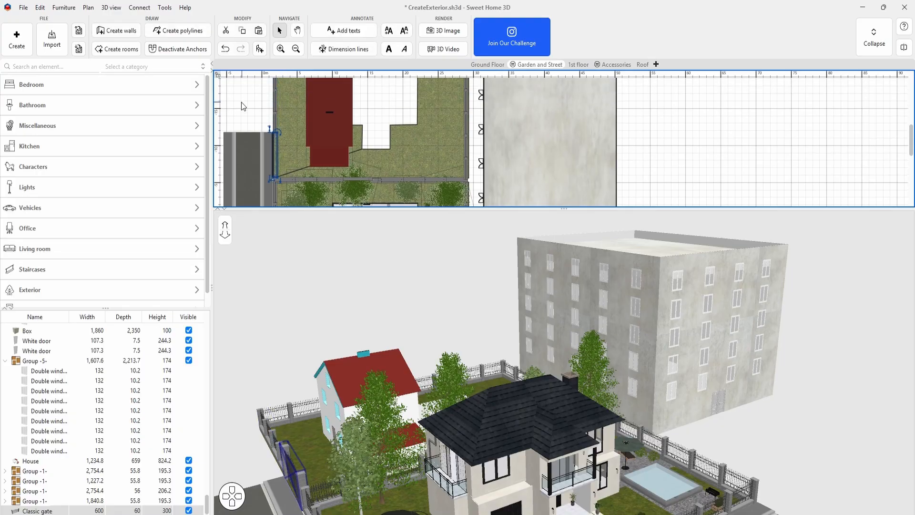
Close the house-shaped gap in the copied lawn by moving its inner corner points.
left_click_drag(417, 327, 394, 376)
scroll(386, 183, "up", 1)
left_click(386, 182)
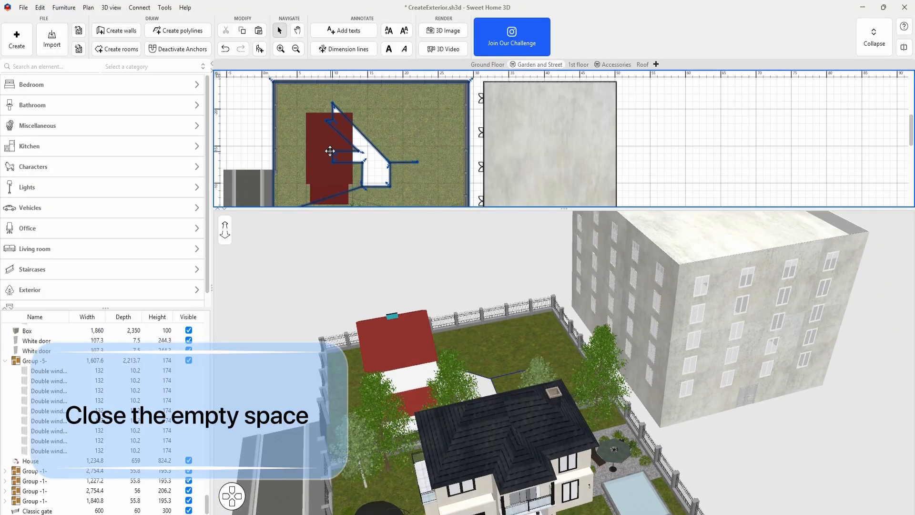
left_click_drag(328, 149, 389, 159)
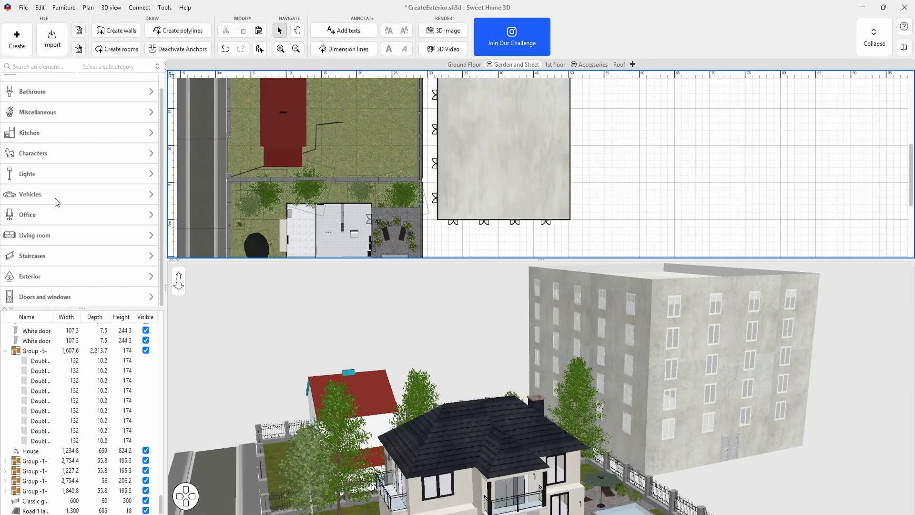
Add the City car from the Vehicles category to the side street next to the front garden.
left_click(53, 196)
left_click(29, 164)
scroll(97, 197, "down", 1)
scroll(97, 196, "down", 1)
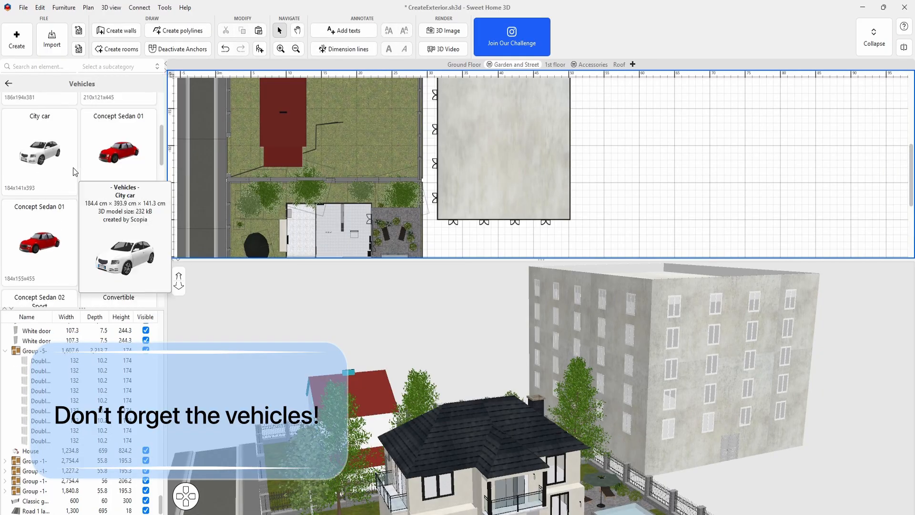
left_click_drag(73, 167, 222, 207)
scroll(217, 213, "down", 4)
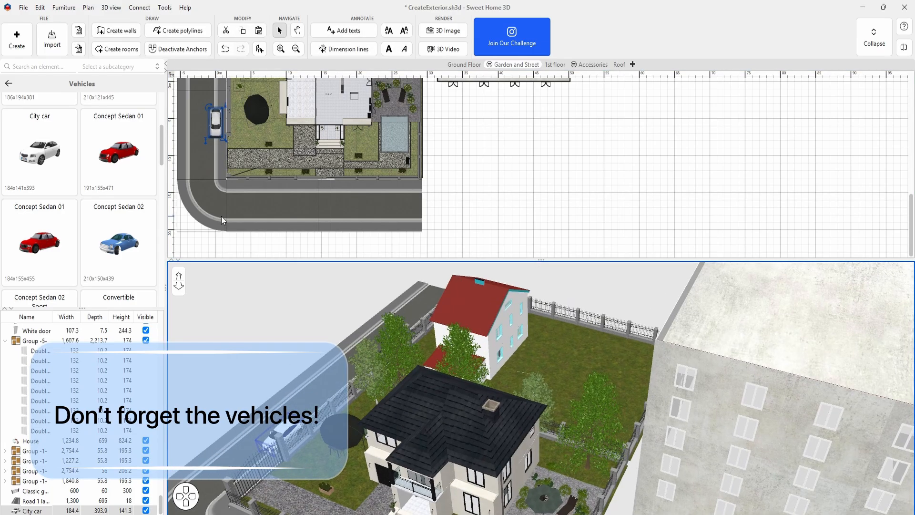
Add the blue Convertible to the side street next to the imported house.
scroll(128, 270, "down", 1)
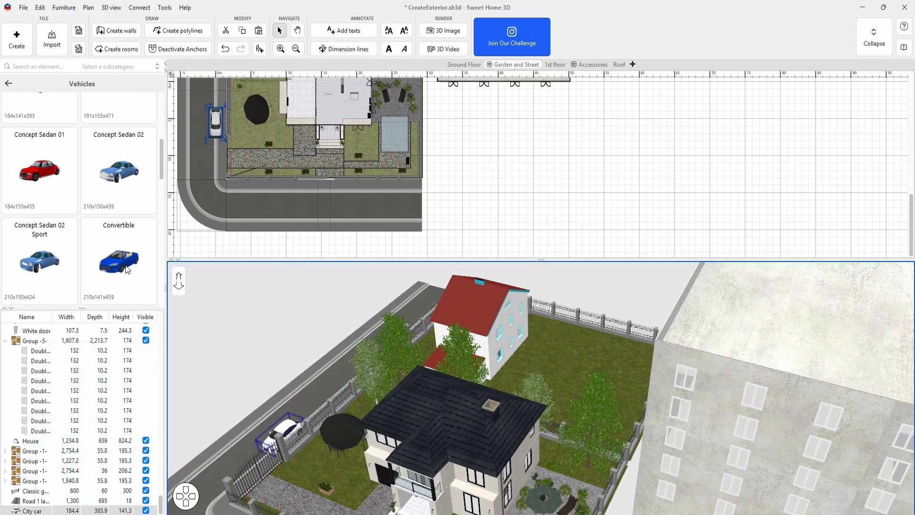
left_click_drag(236, 105, 213, 104)
left_click_drag(425, 395, 517, 324)
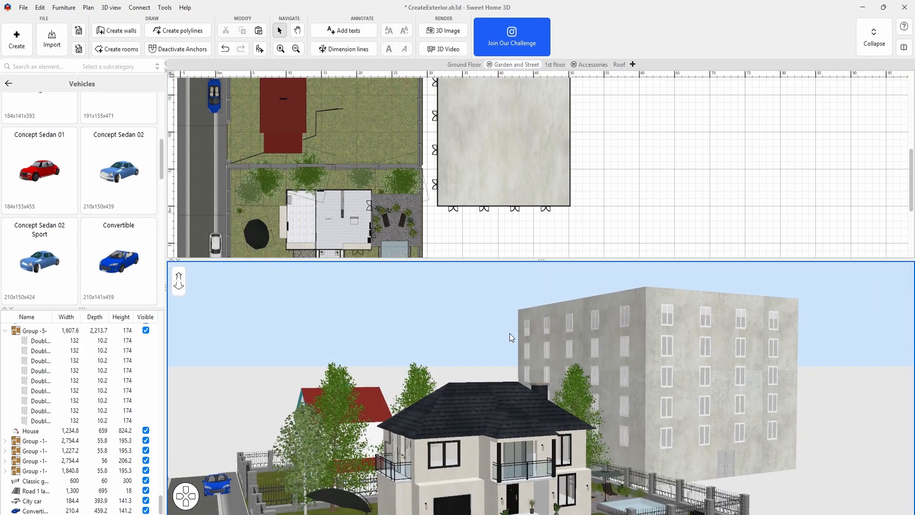
Draw a rectangular ground room about 3,660 cm long under the multi-story building, from the rear garden's far corner to the front fence line.
key("ctrl+shift+r")
left_click(423, 135)
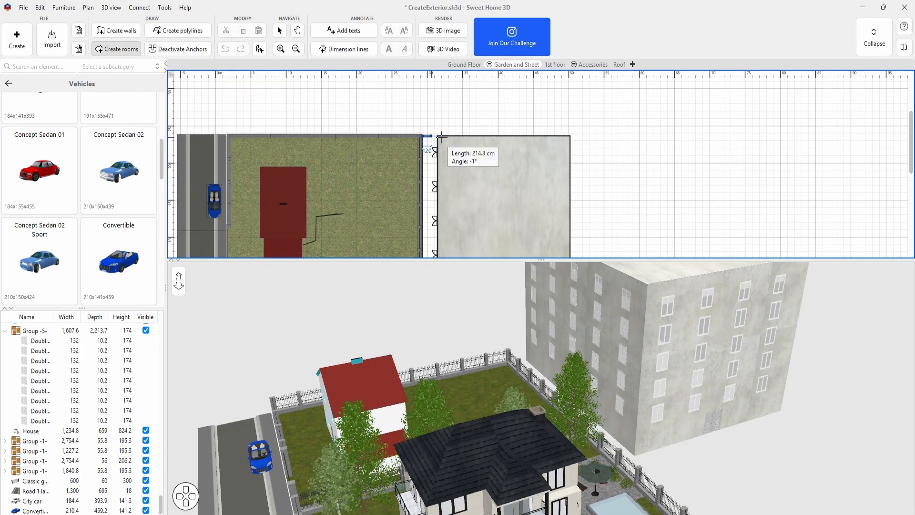
scroll(582, 135, "down", 4)
left_click(583, 135)
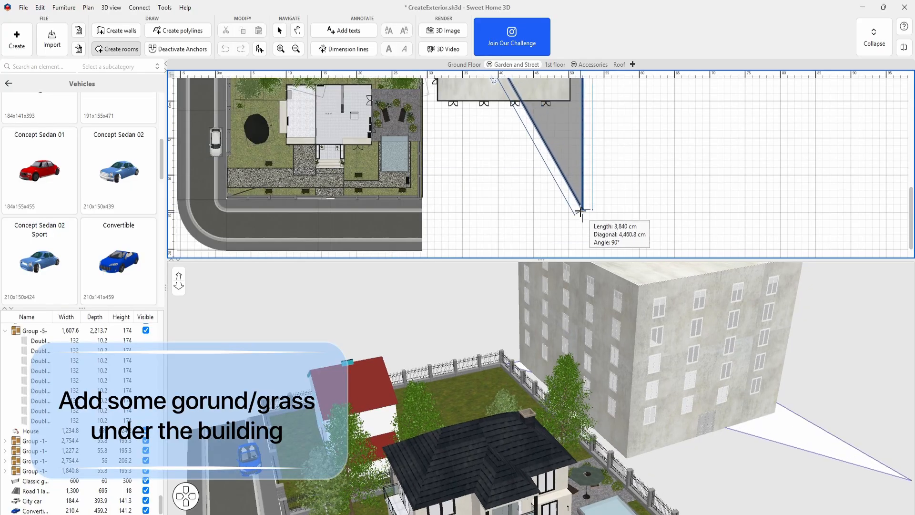
left_click(582, 197)
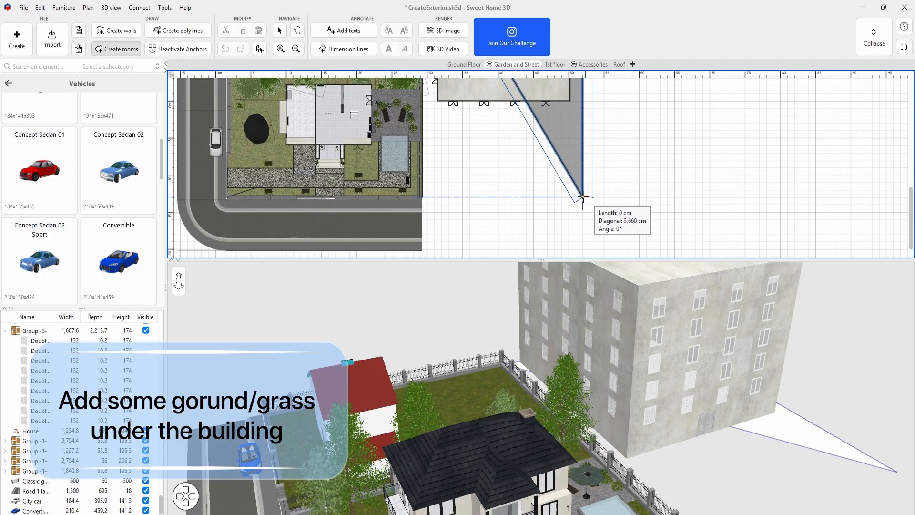
double_click(423, 197)
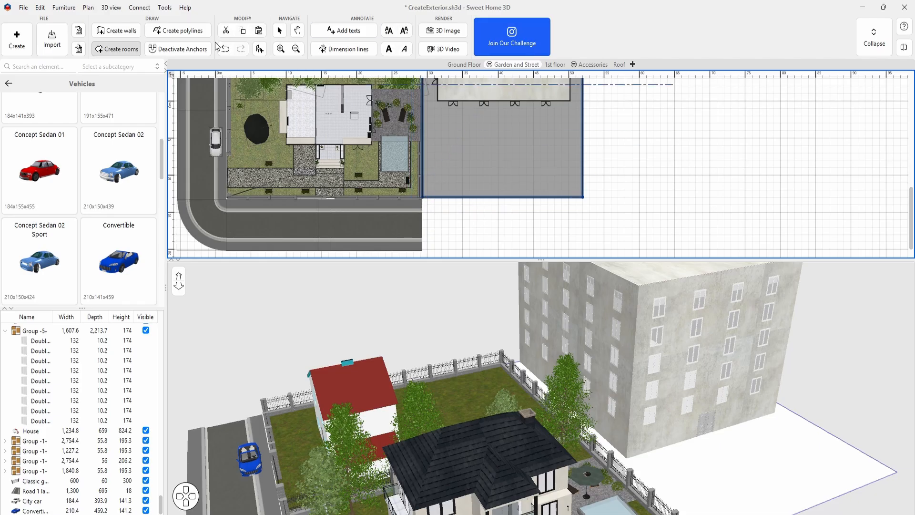
left_click(279, 31)
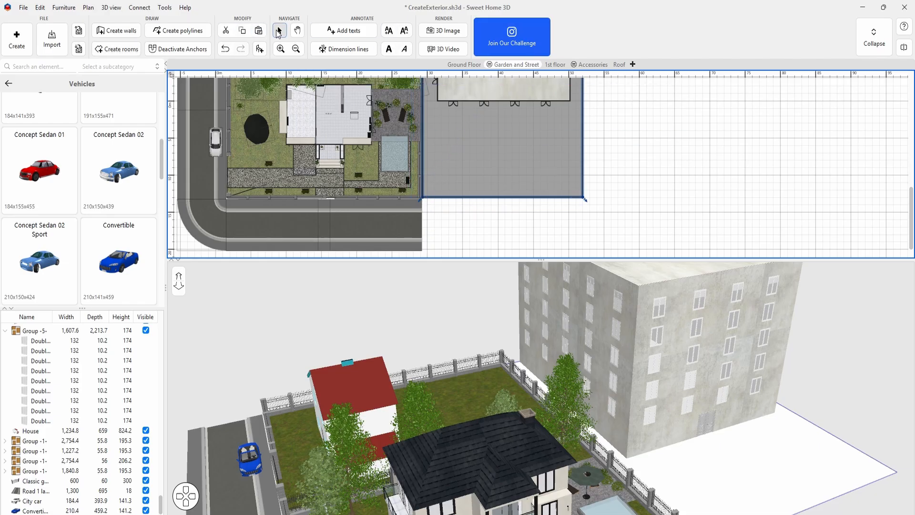
Apply the recent dark green grass texture to the new ground's floor at 700% scale.
double_click(491, 170)
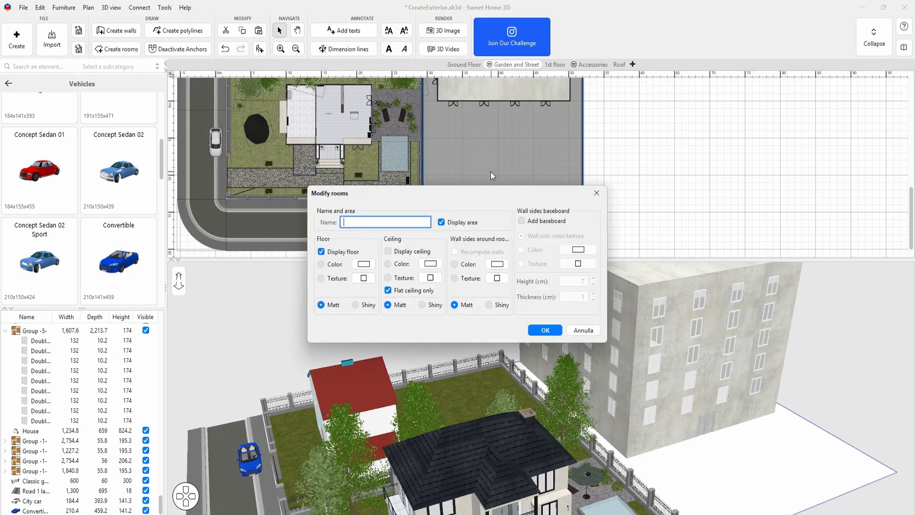
left_click(364, 278)
left_click(456, 357)
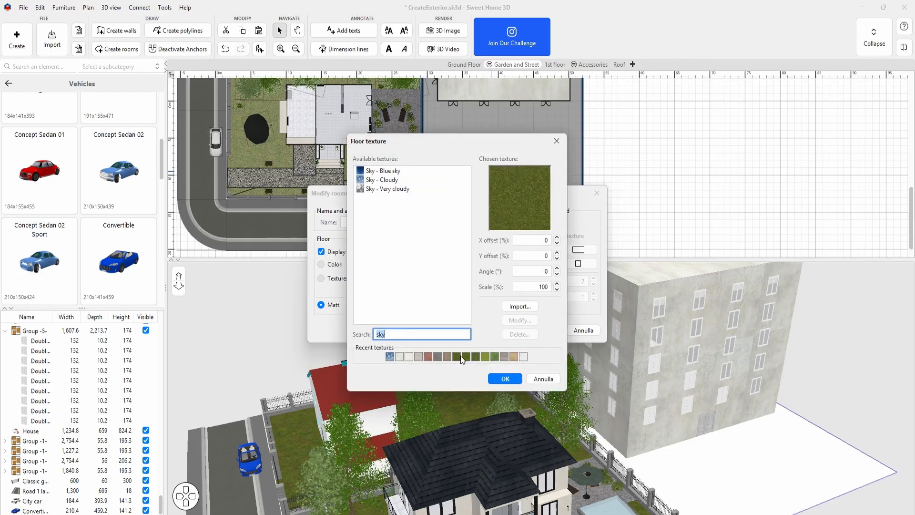
left_click(536, 286)
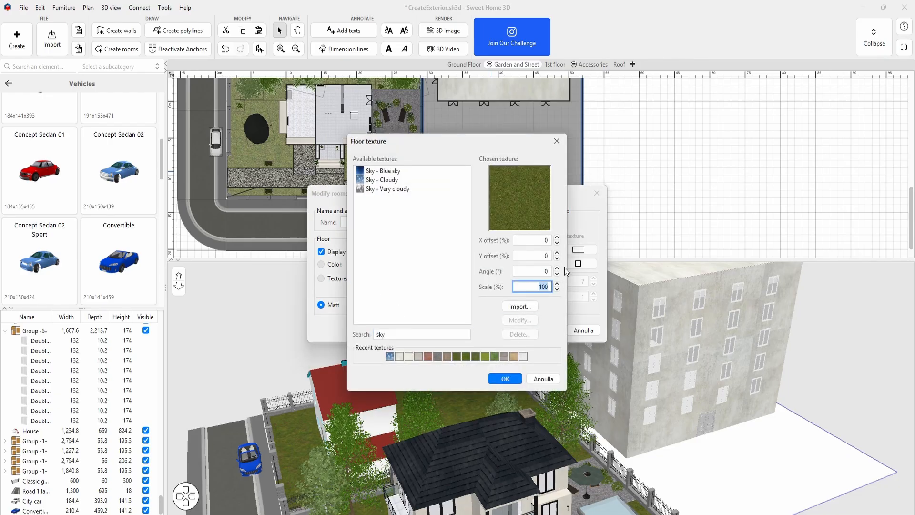
left_click(506, 376)
left_click(544, 329)
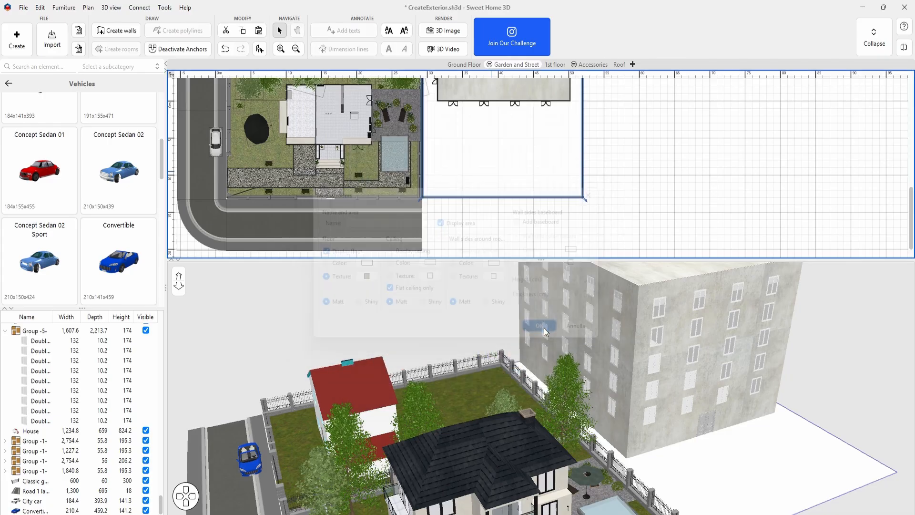
Set the scale of the building ground's grass texture to 5000%.
double_click(501, 155)
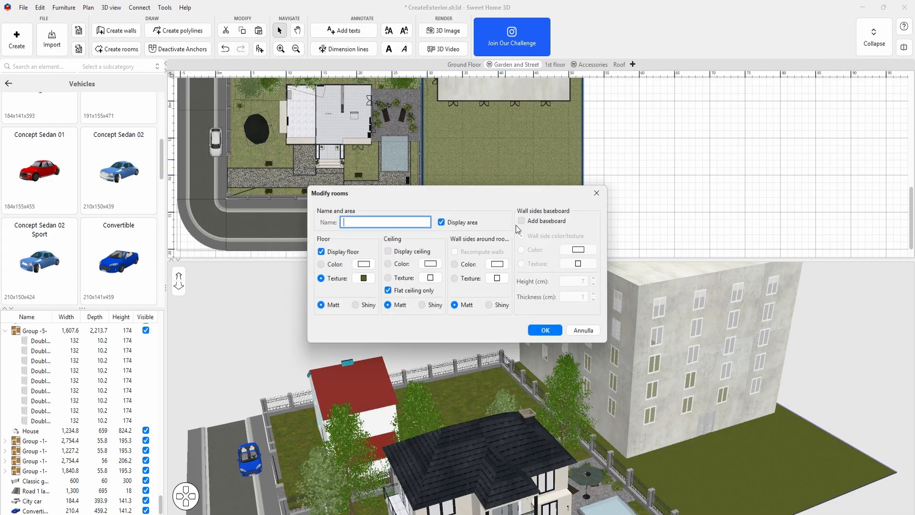
left_click(364, 278)
left_click(537, 286)
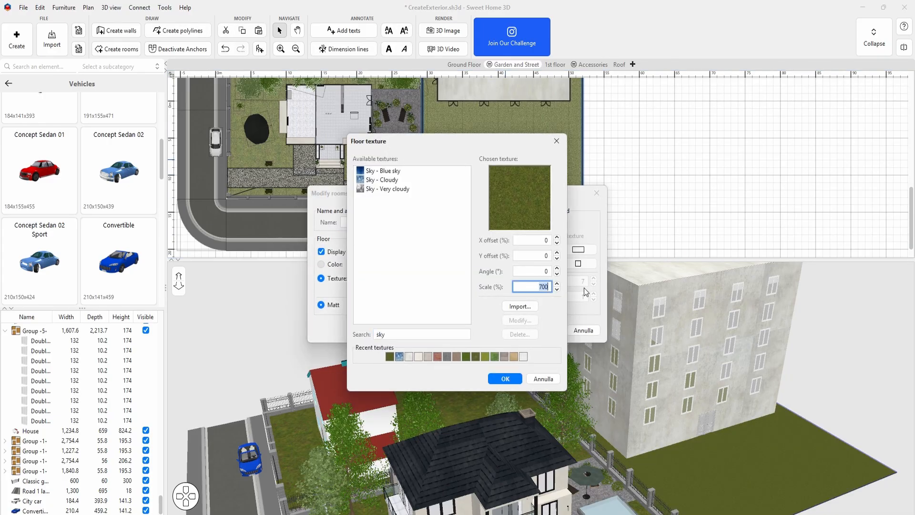
type("5000")
left_click(505, 378)
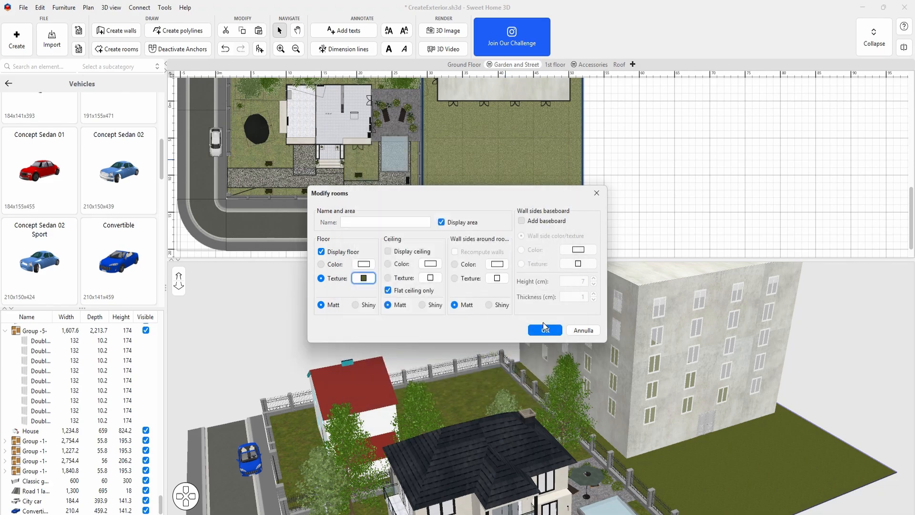
left_click(545, 330)
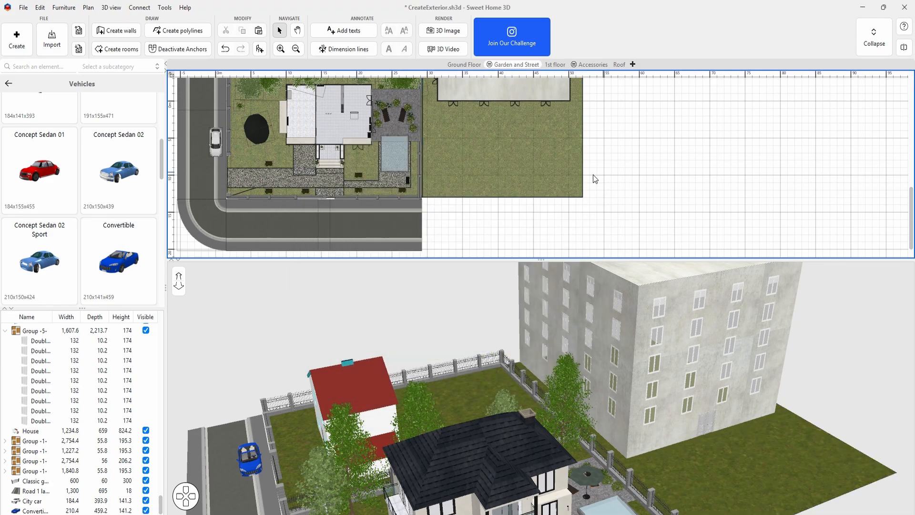
Extend the front street past the multi-story building's lawn with copies of the straight road segment.
left_click(393, 230)
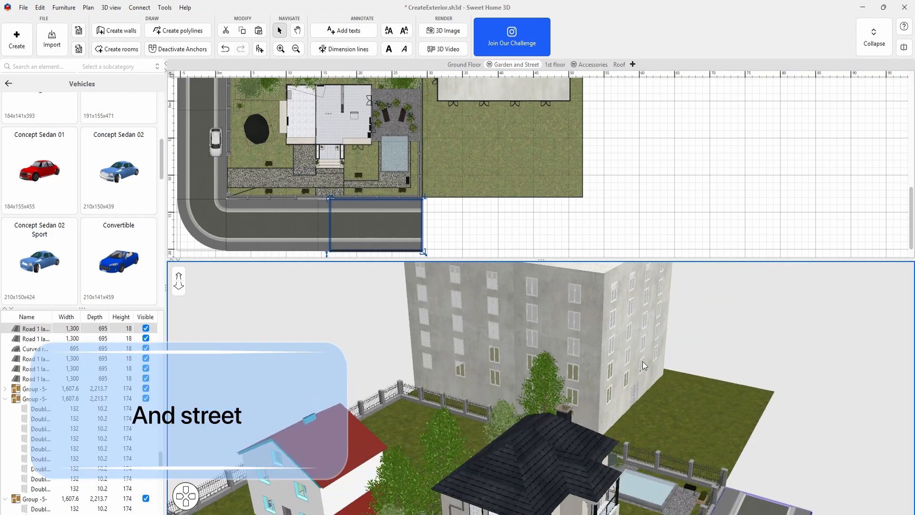
left_click_drag(391, 228, 552, 217, "alt")
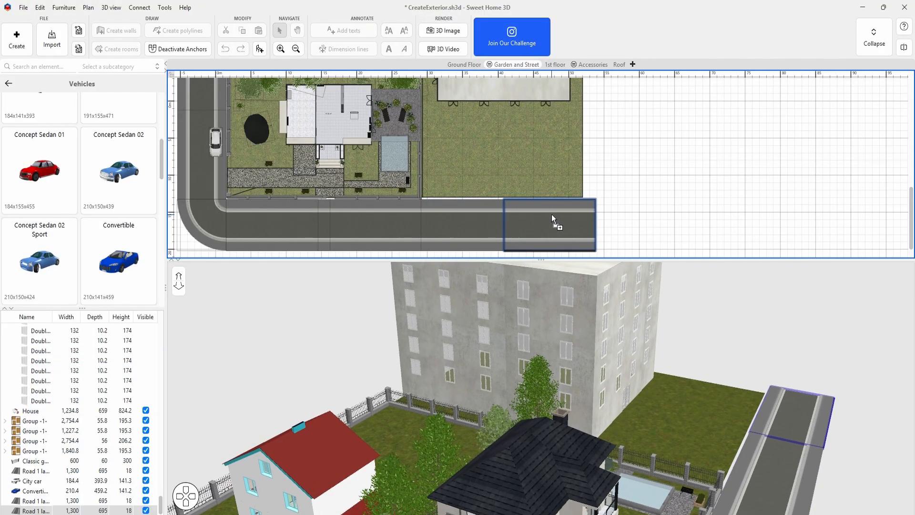
left_click(699, 186)
Change the imported house's materials to a dark tiled roof, beige walls and dark window frames to match the main house.
left_click(740, 374)
left_click_drag(703, 359, 673, 352)
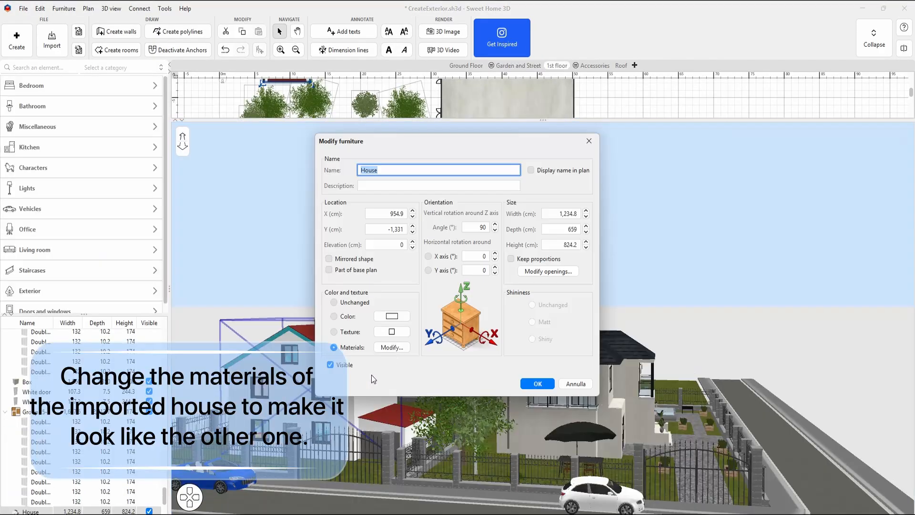
left_click(361, 345)
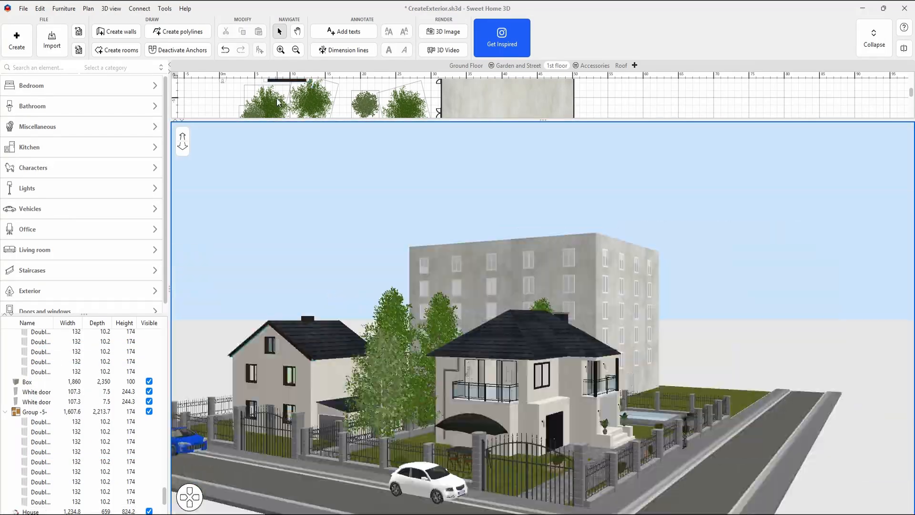
Give the 3D view's sky the "Sky - Cloudy" texture.
left_click(111, 9)
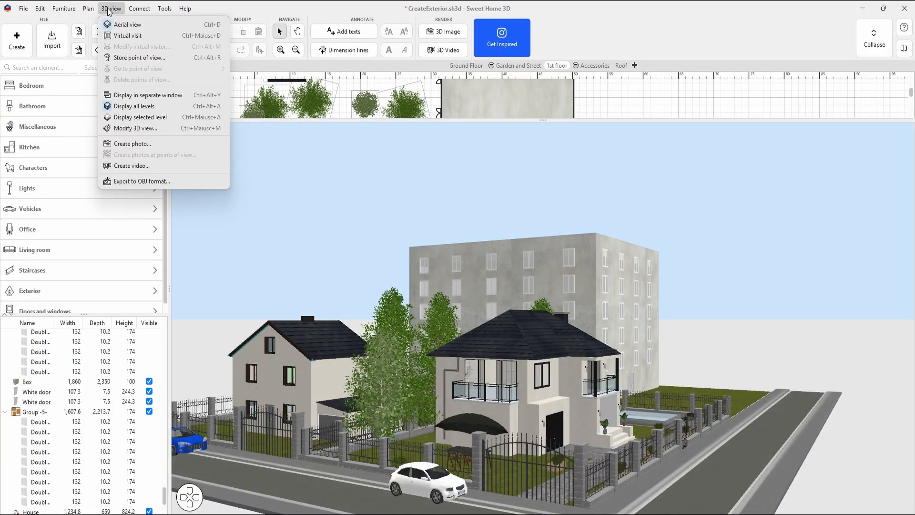
left_click(149, 128)
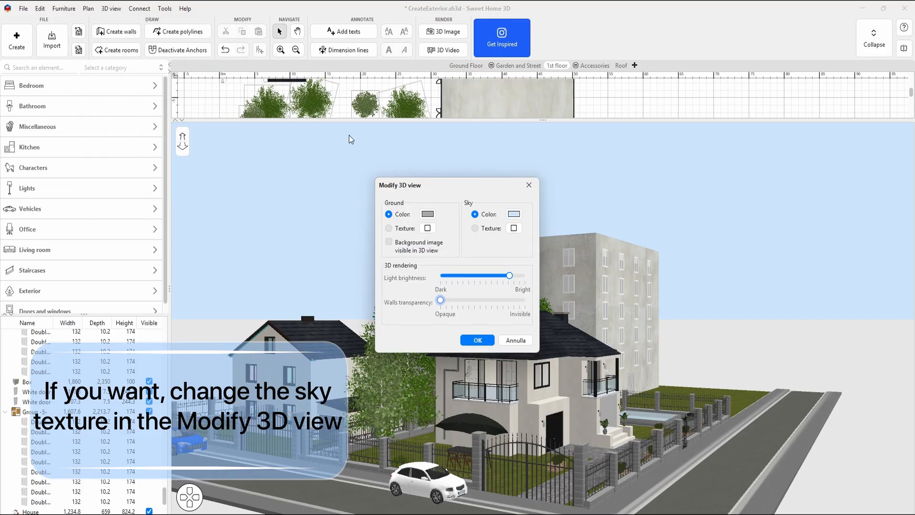
left_click(475, 228)
left_click(514, 228)
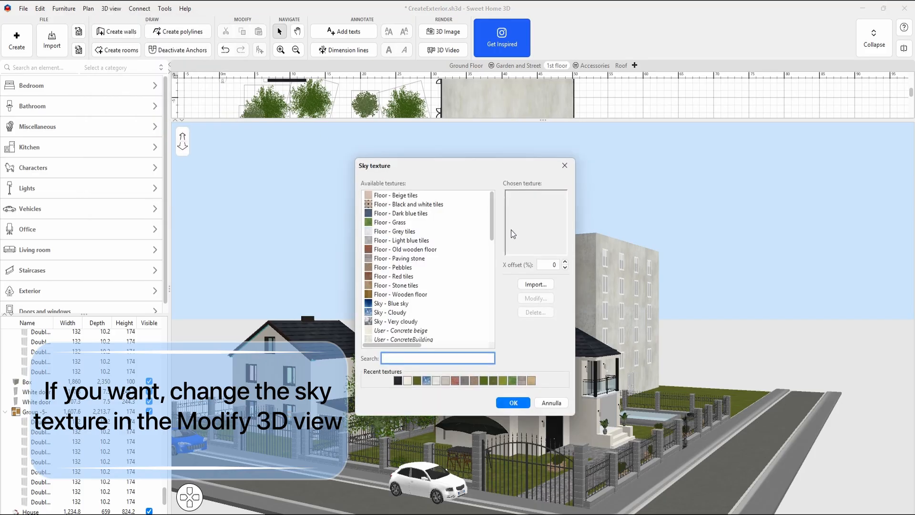
type("s")
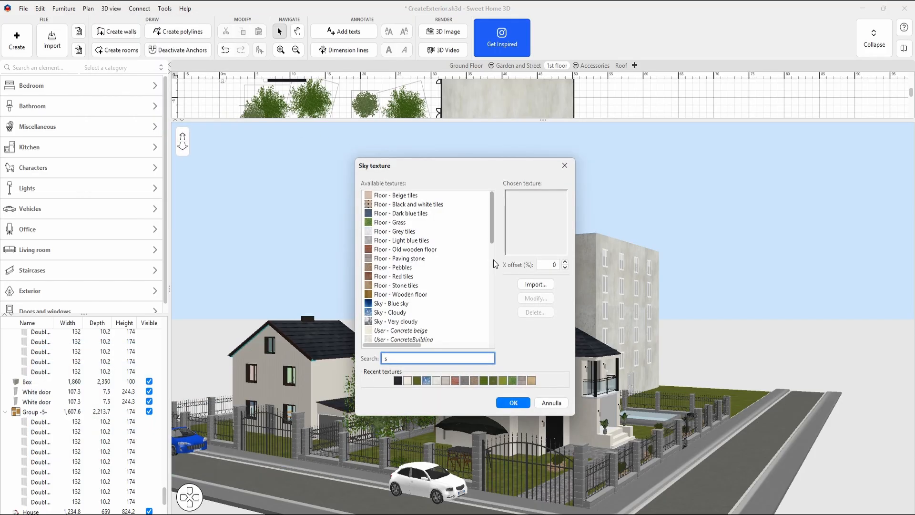
type("ky")
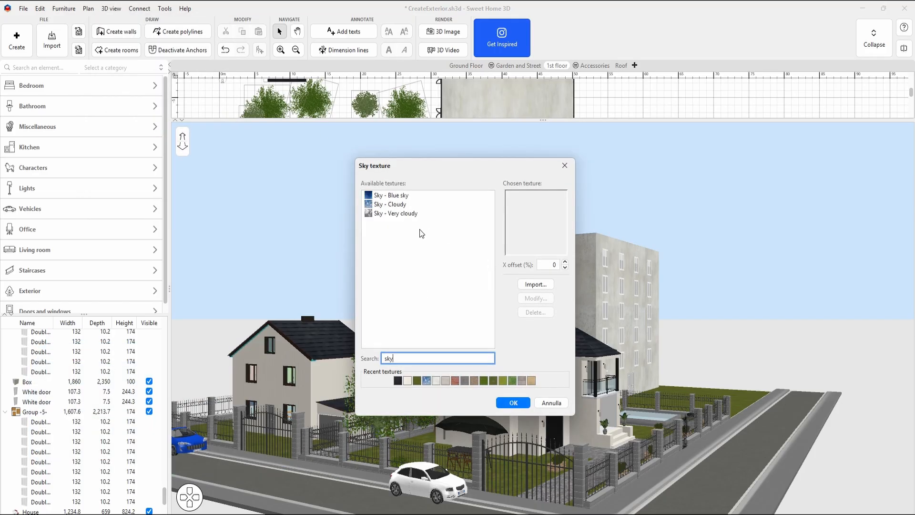
left_click(395, 204)
left_click(514, 403)
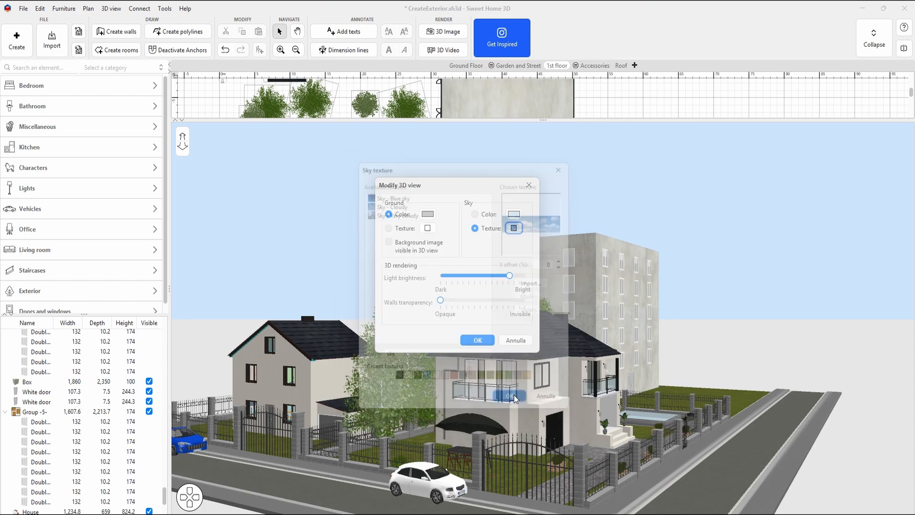
left_click(487, 340)
Start a 1,920 × 1,080 photo render of the aerial scene at best quality with the YafaRay renderer.
scroll(557, 288, "up", 5)
right_click(667, 305)
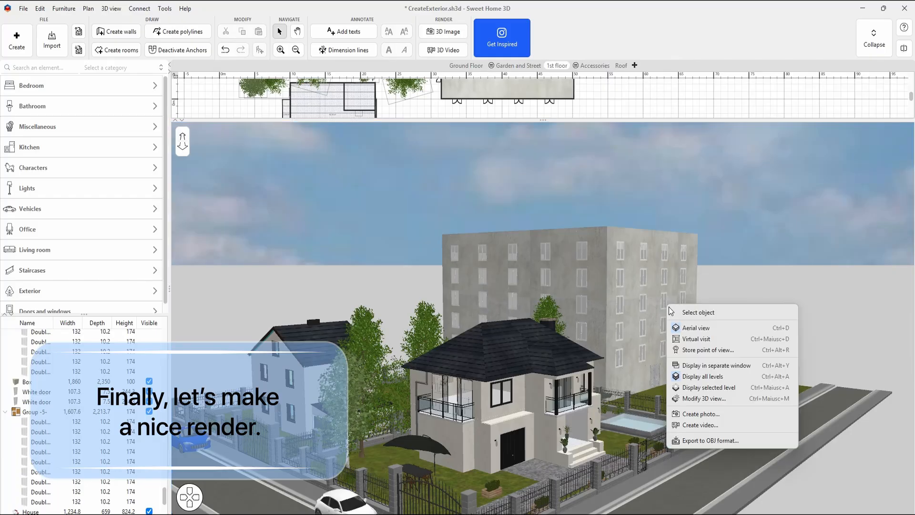
left_click(709, 414)
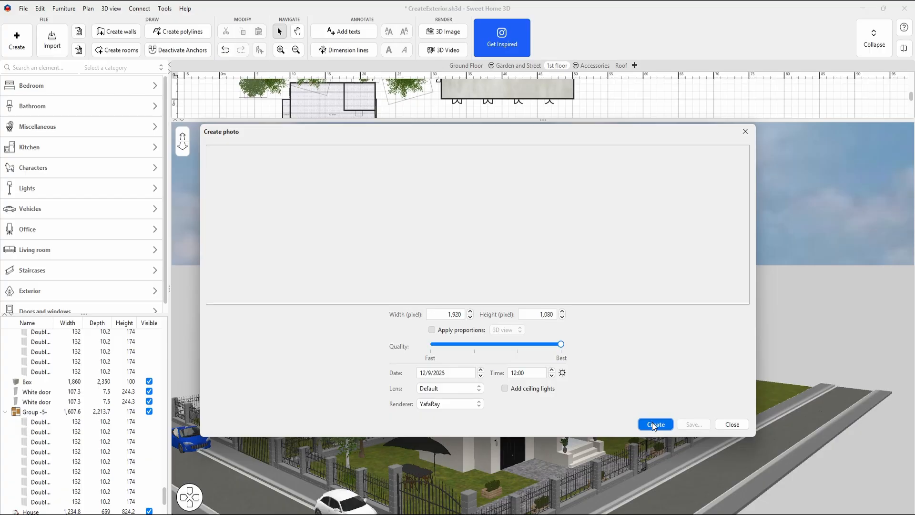
left_click(654, 424)
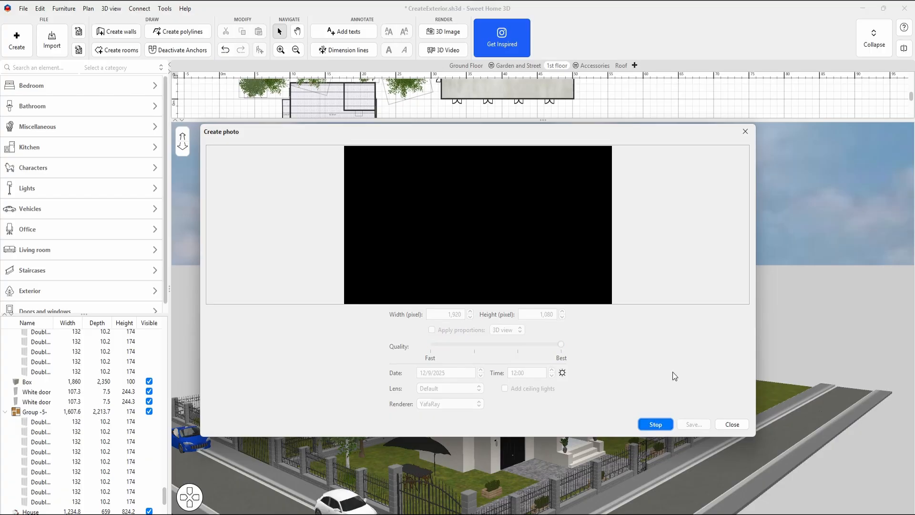